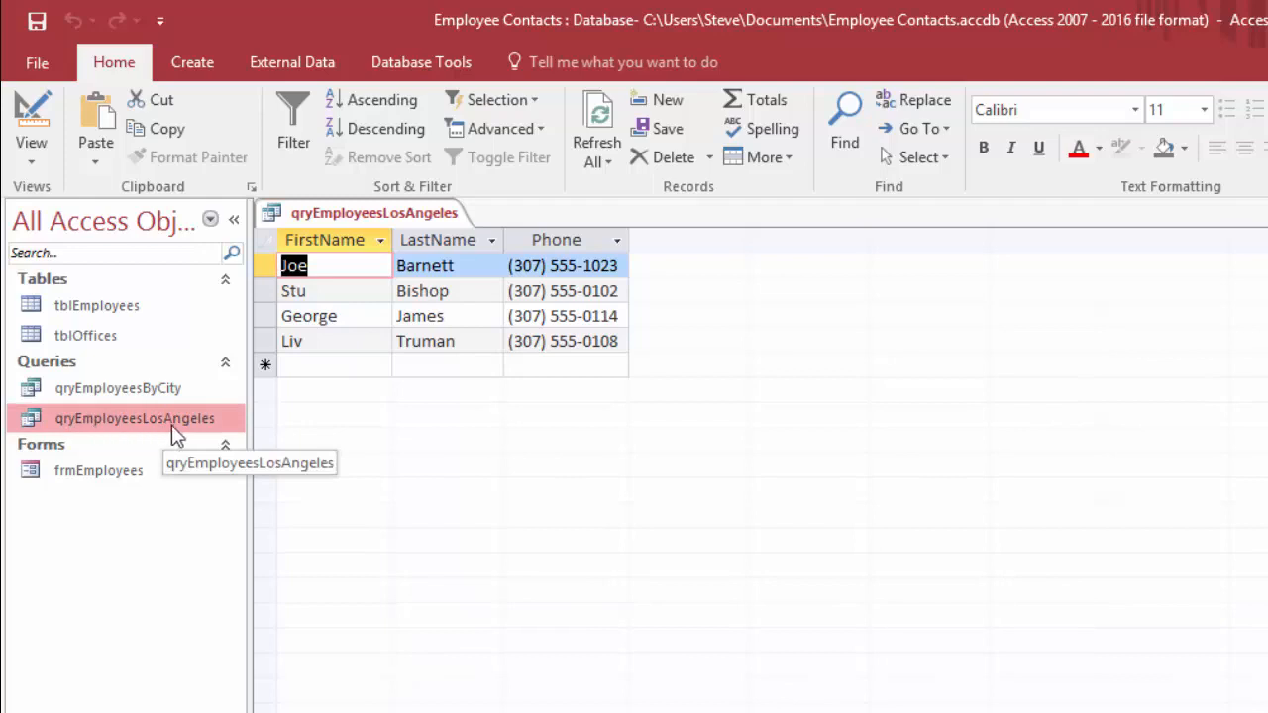
Step: Copy the qryEmployeesLosAngeles query and paste it as a new object in the database
right_click(108, 428)
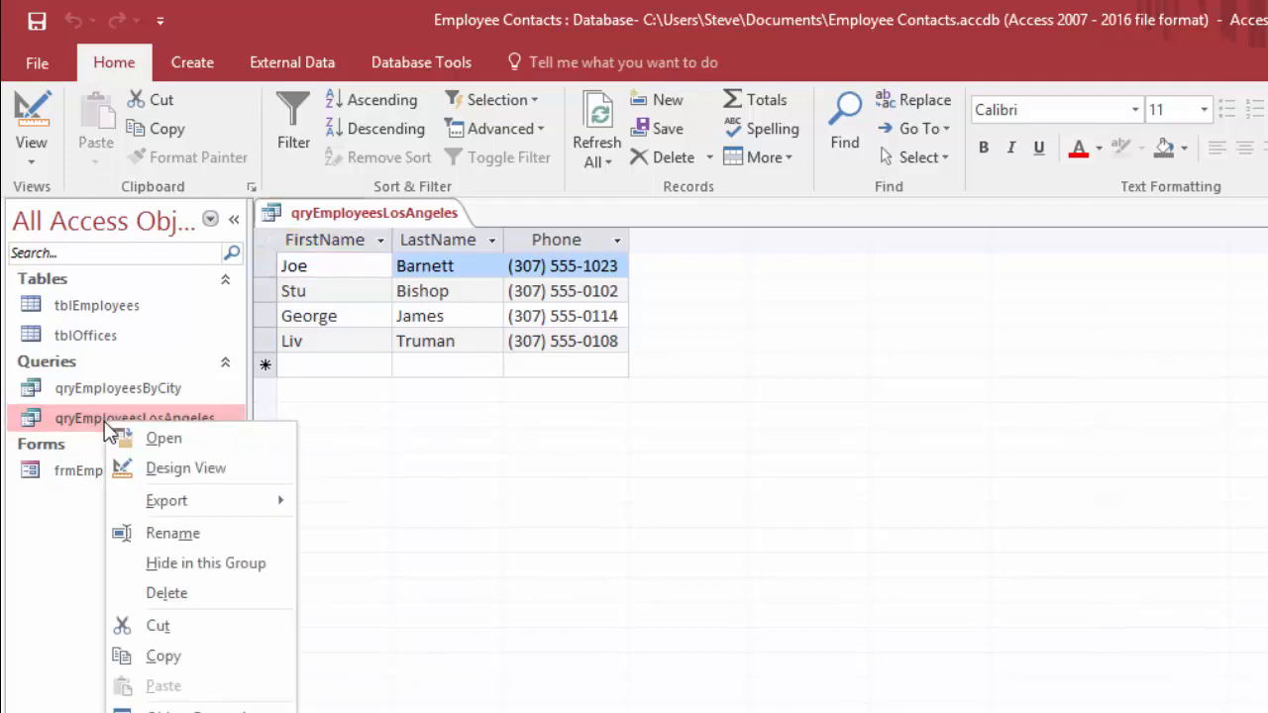
left_click(203, 658)
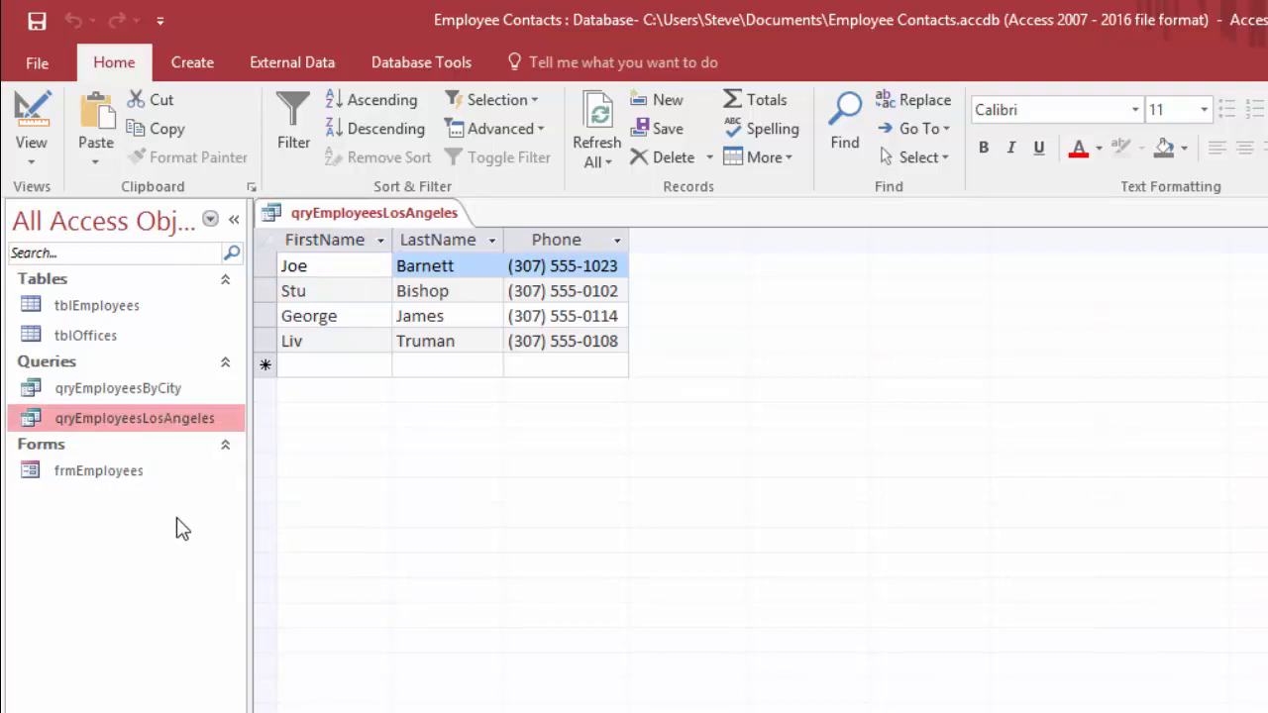
right_click(122, 529)
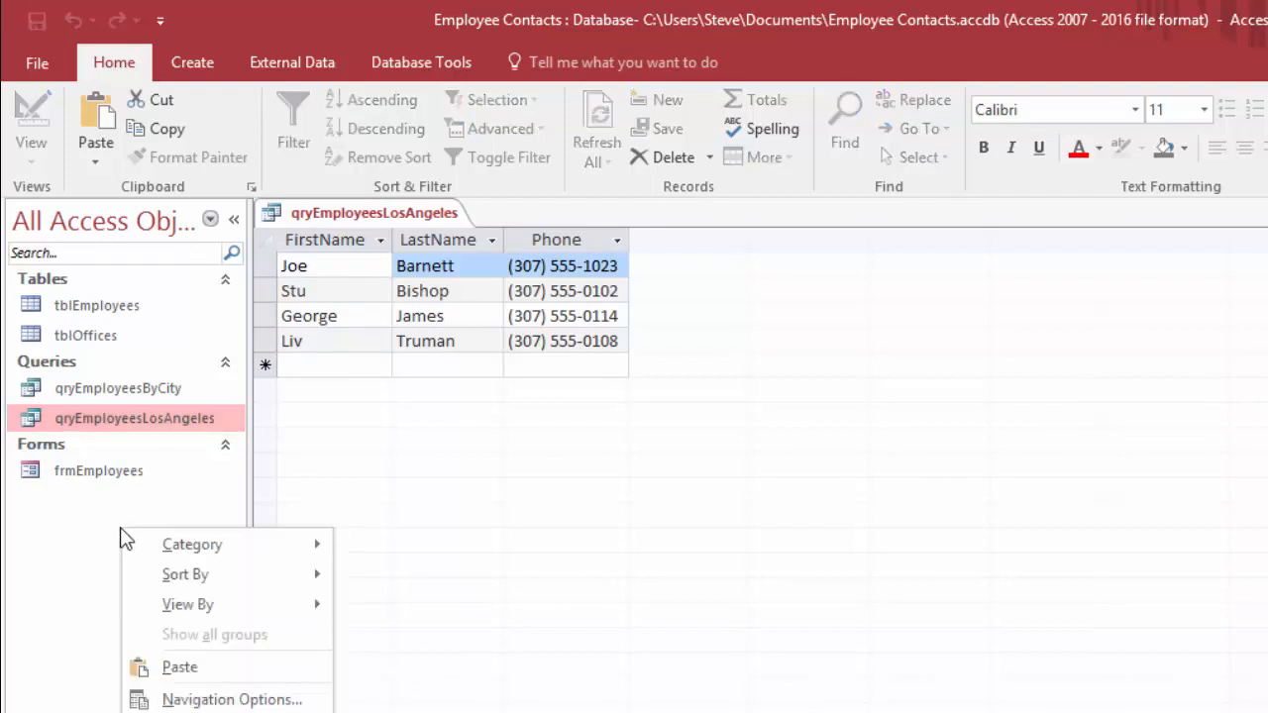
left_click(203, 672)
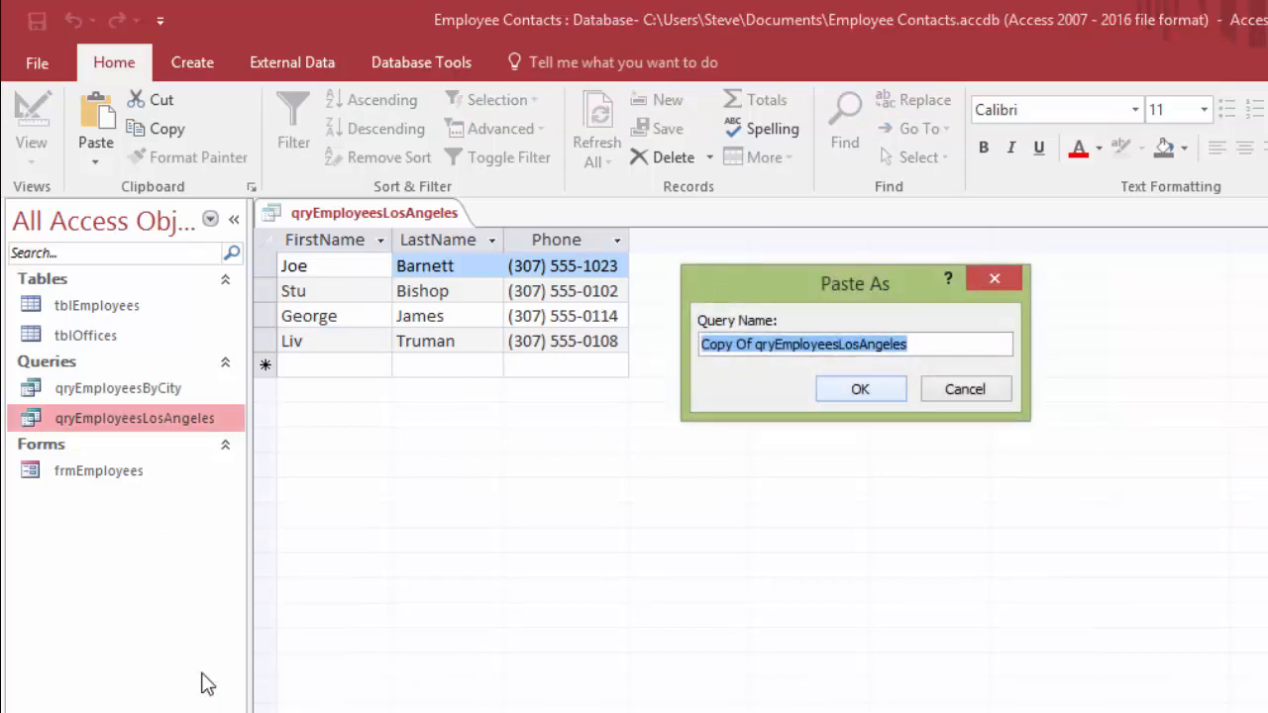
Step: Name the pasted query qryEmployeesNWRegion and create it
left_click_drag(912, 289, 606, 414)
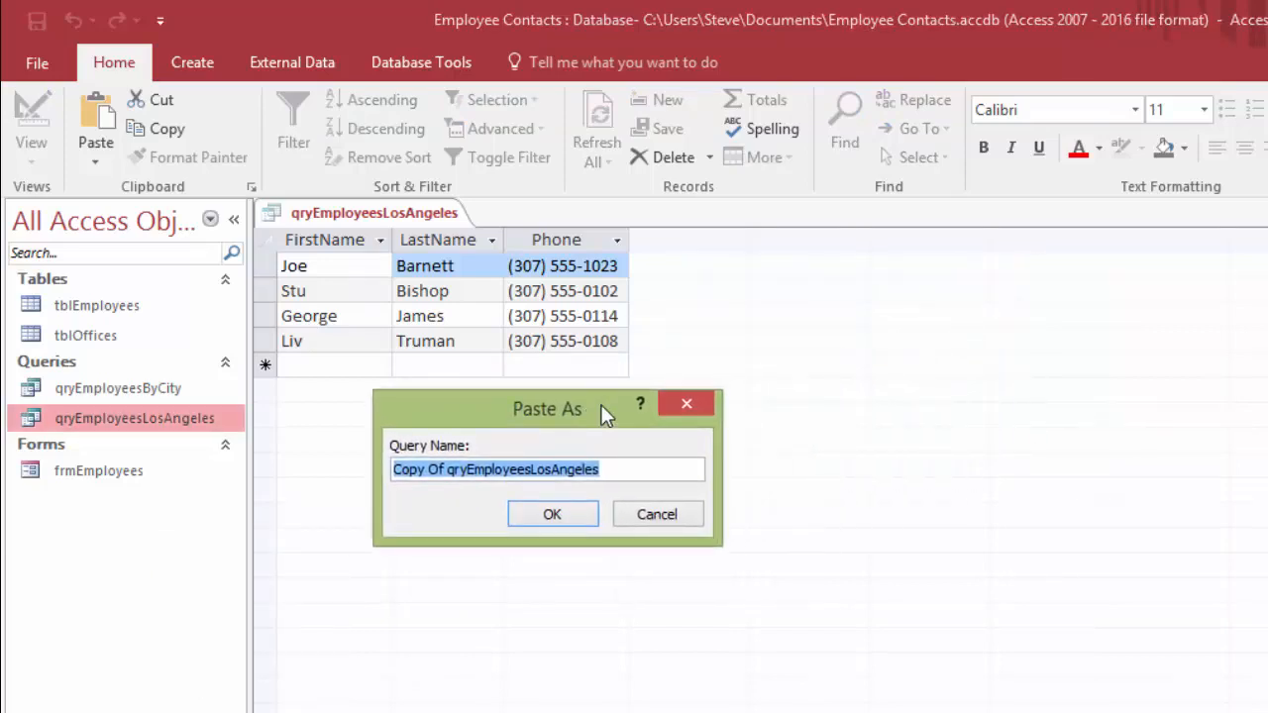
left_click(448, 472)
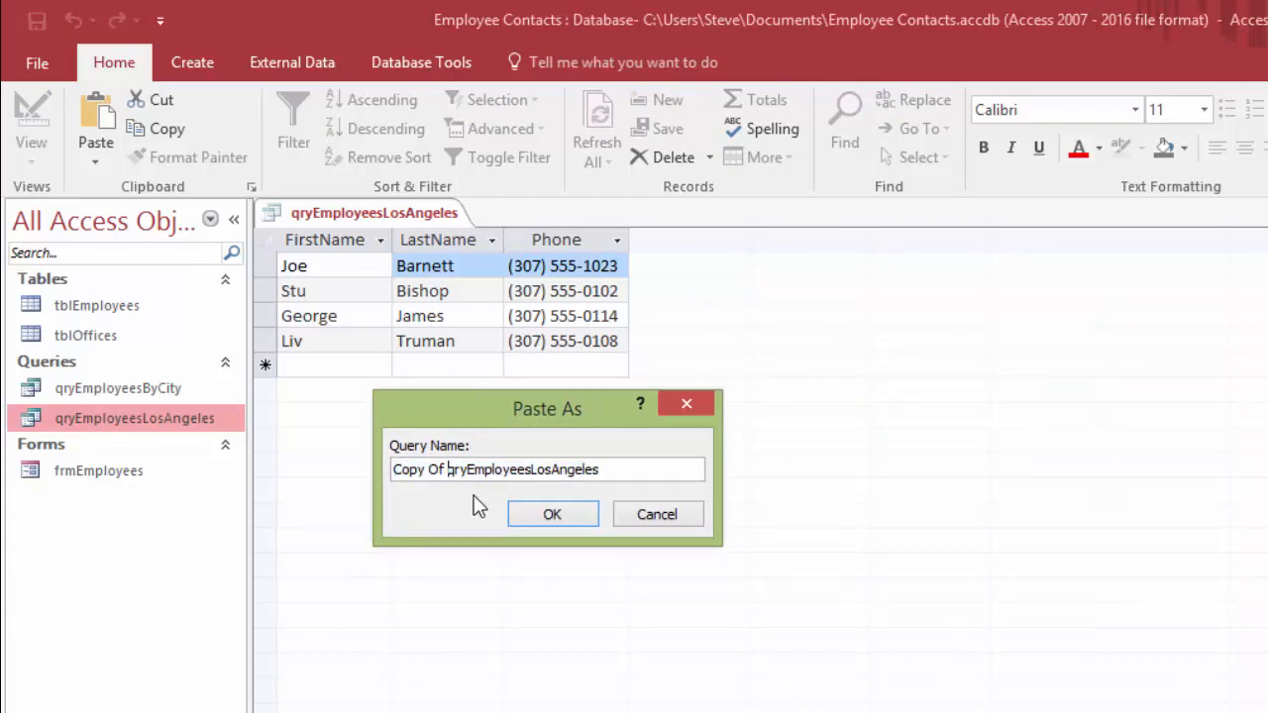
key("BackSpace")
key("BackSpace")
key("BackSpace")
key("BackSpace")
key("BackSpace")
key("BackSpace")
key("BackSpace")
key("BackSpace")
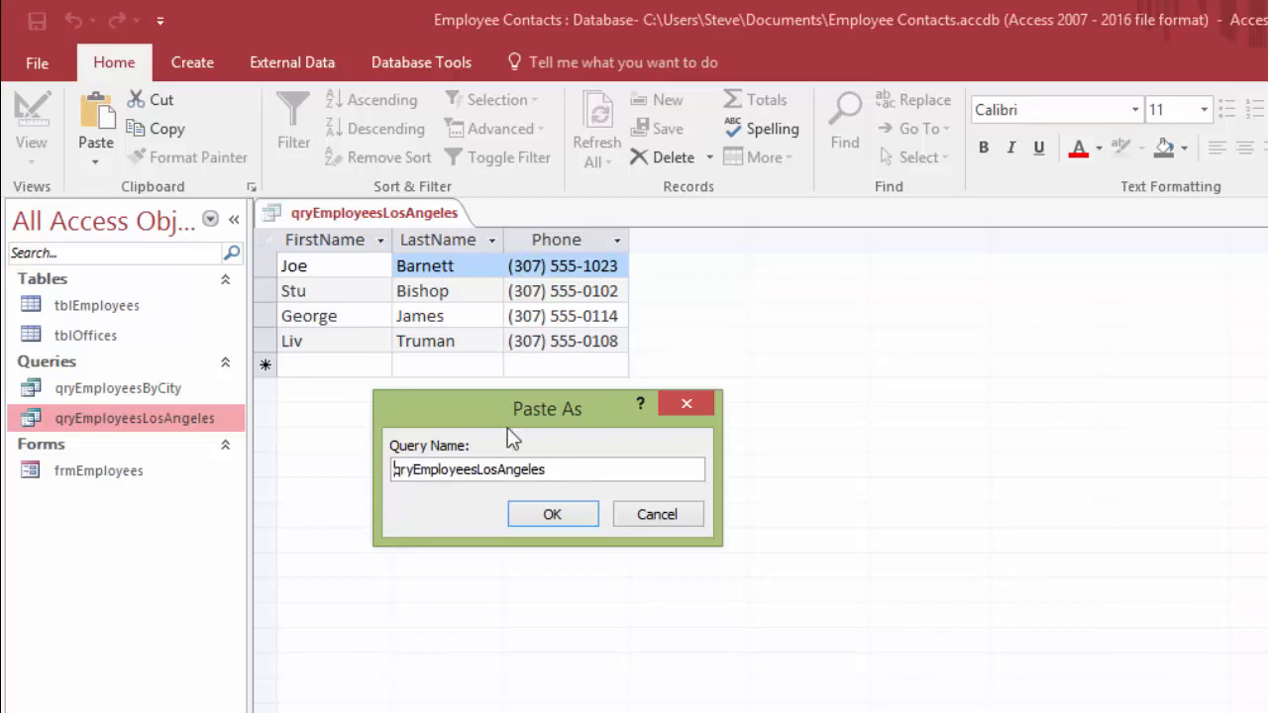
left_click_drag(543, 469, 478, 470)
type("NWRegion")
left_click(579, 520)
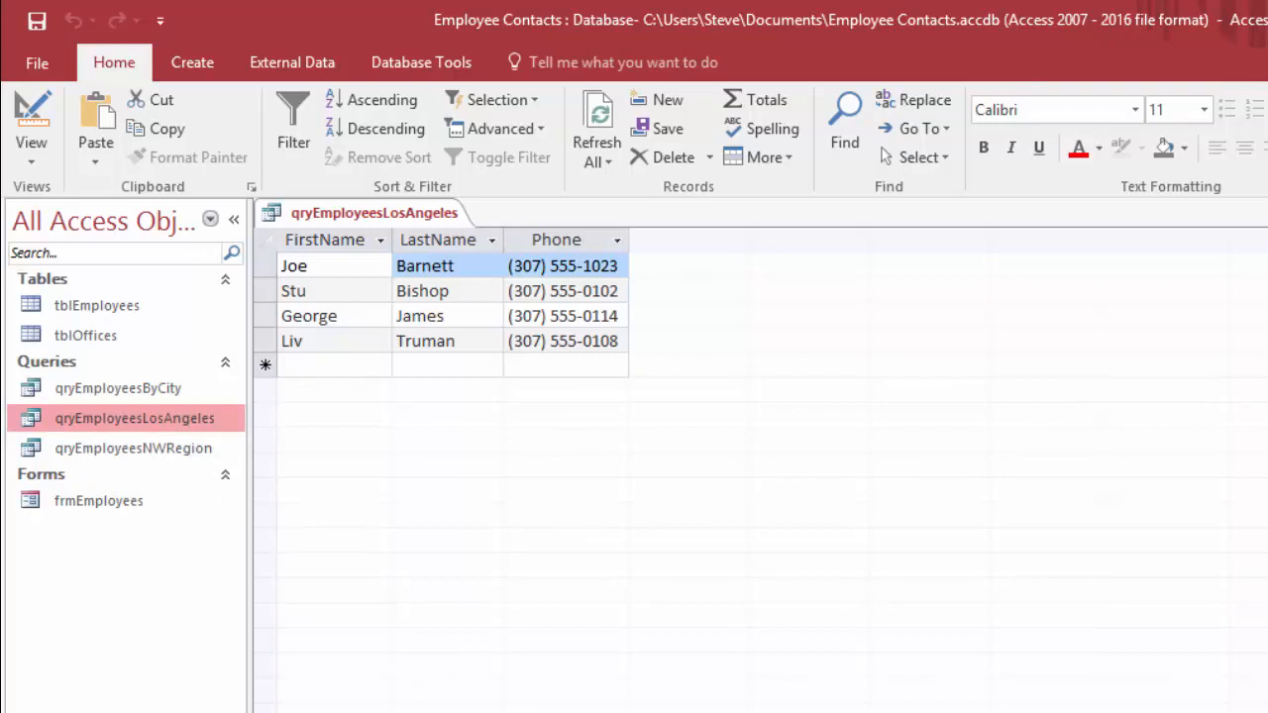
Step: Close the qryEmployeesLosAngeles query and open qryEmployeesNWRegion in Design view
key("ctrl+w")
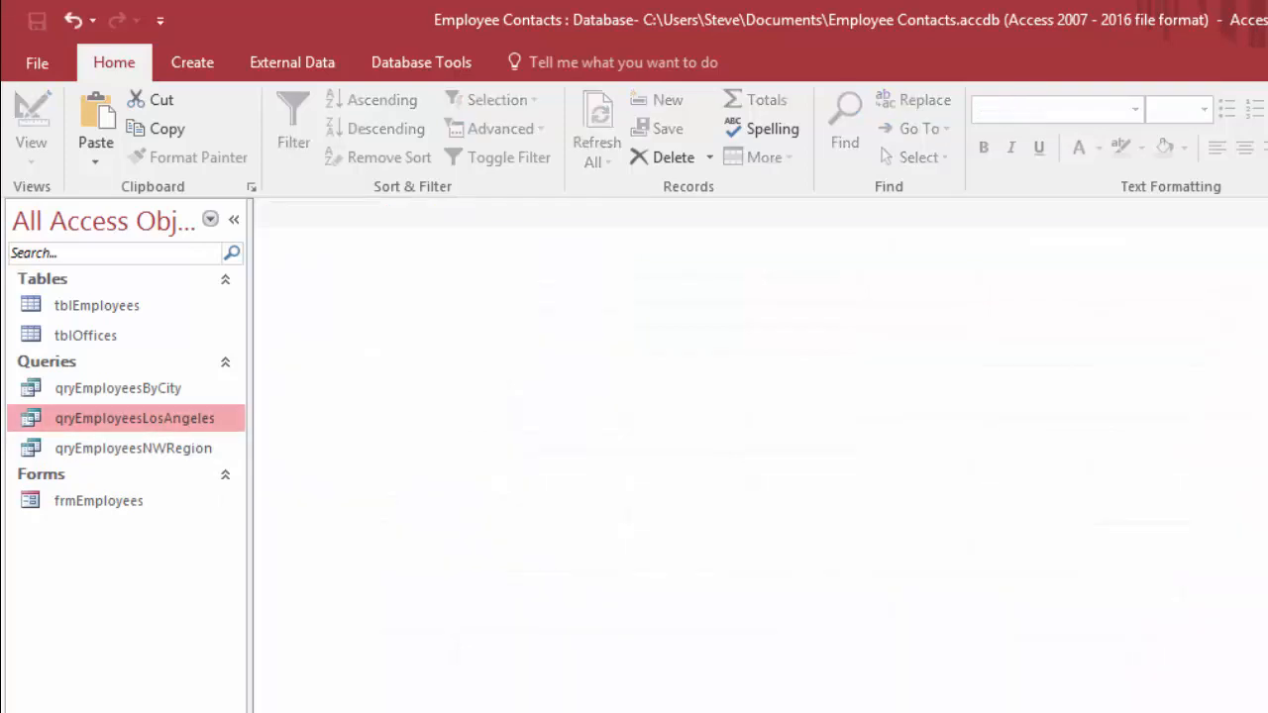
double_click(152, 450)
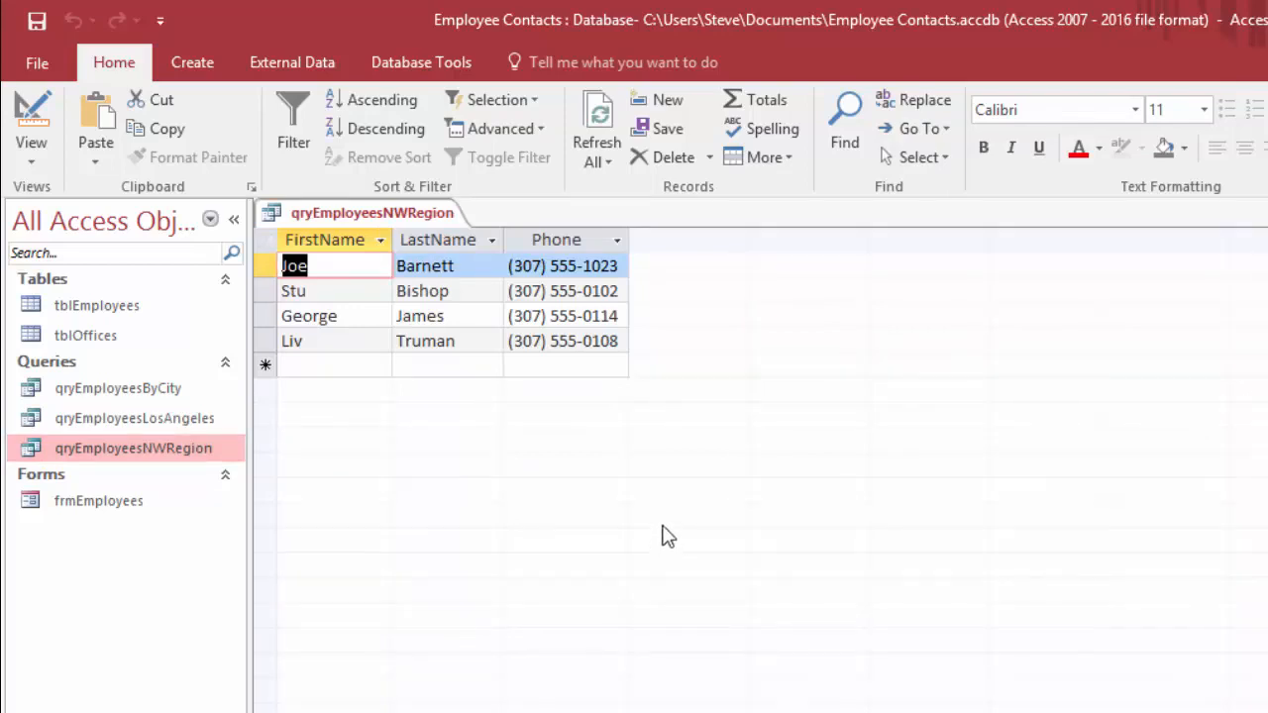
left_click(32, 114)
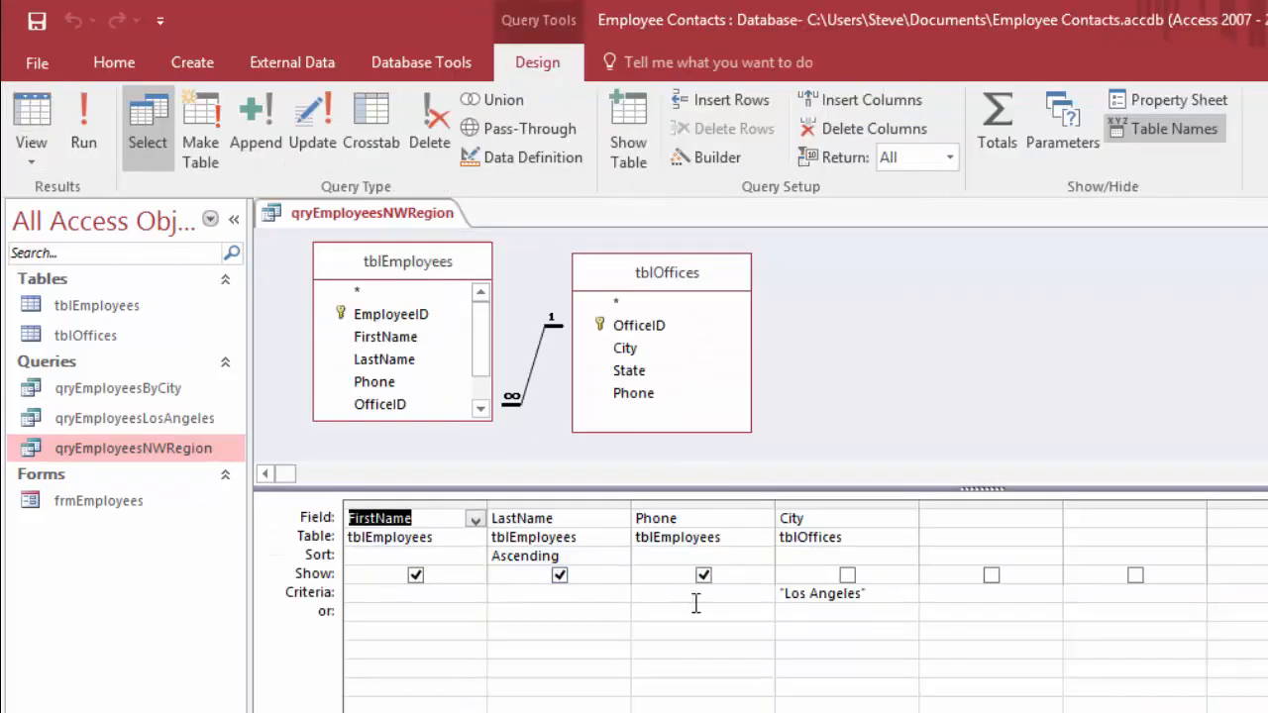
Step: Replace the City criterion with portland, add seattle as the alternative criterion, and run the query
left_click(906, 597)
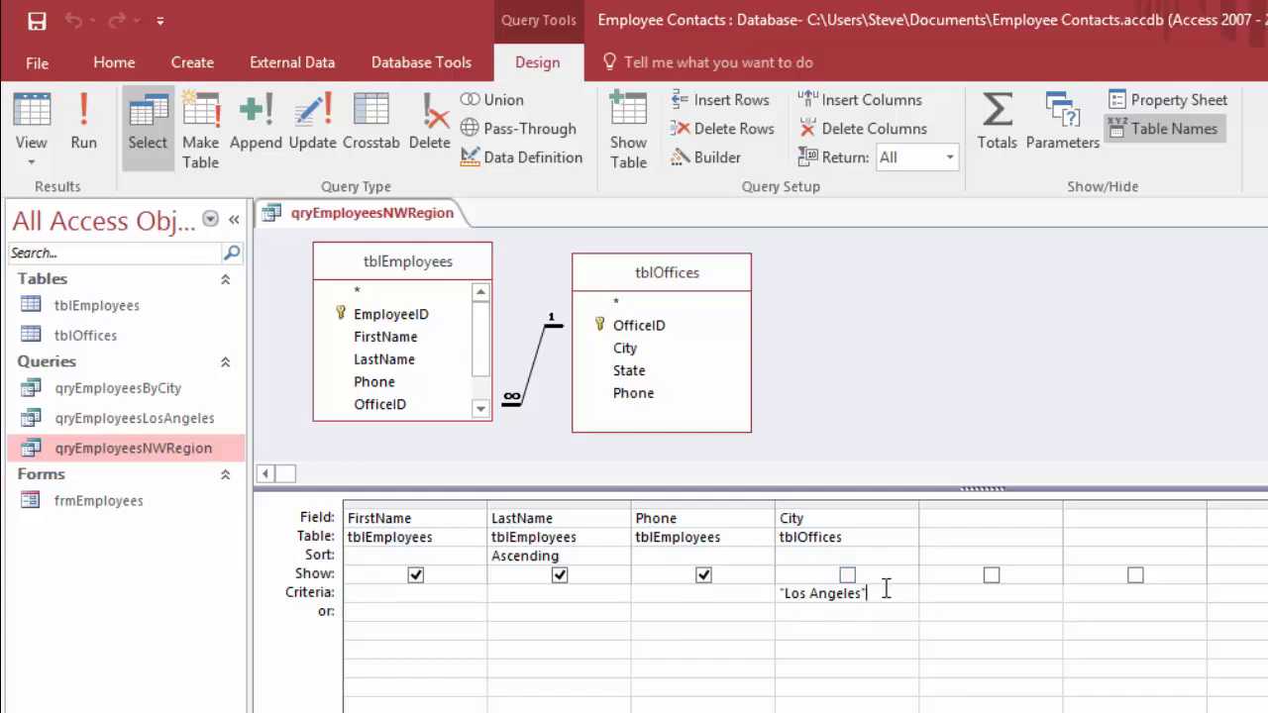
left_click_drag(894, 594, 780, 599)
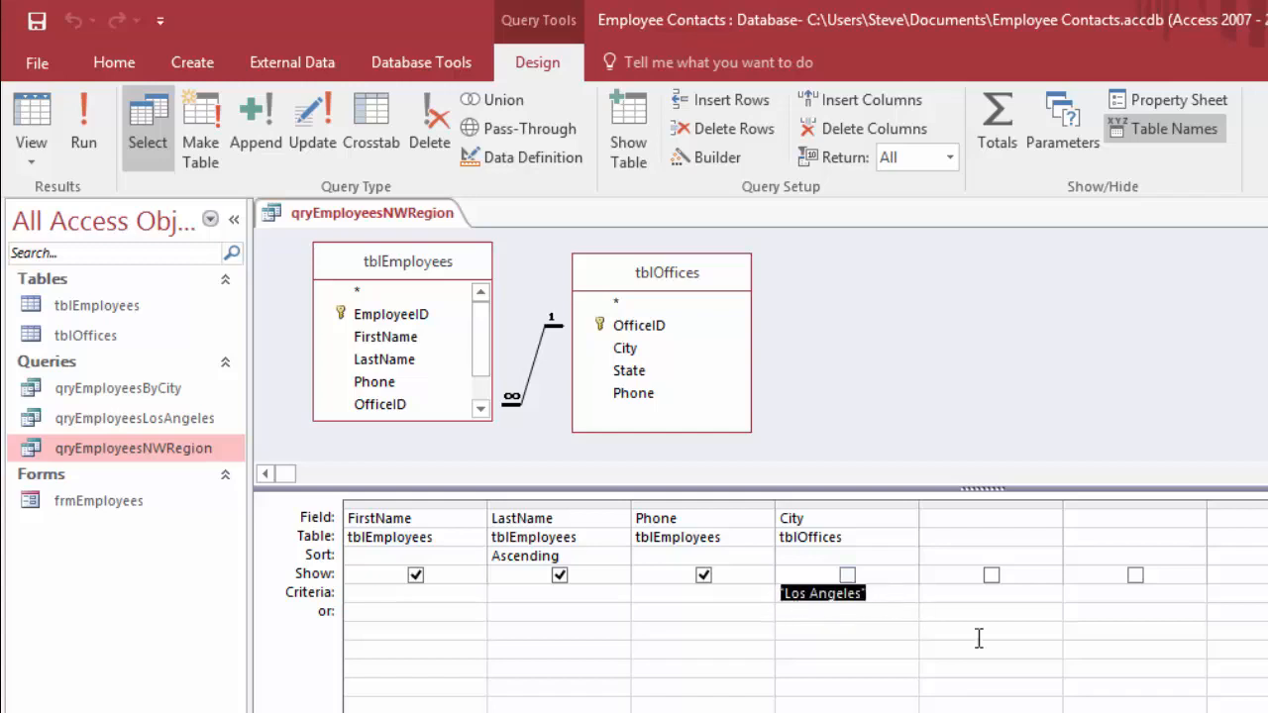
type("portland")
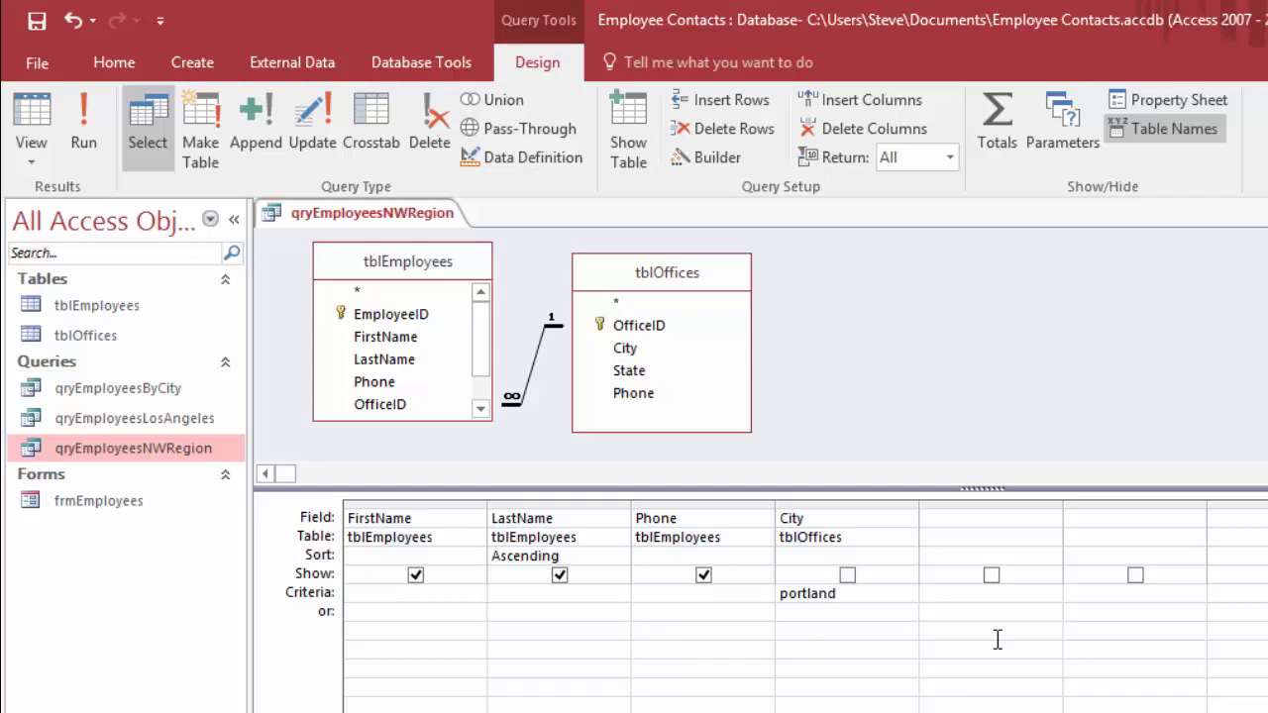
left_click(998, 640)
type("seattle")
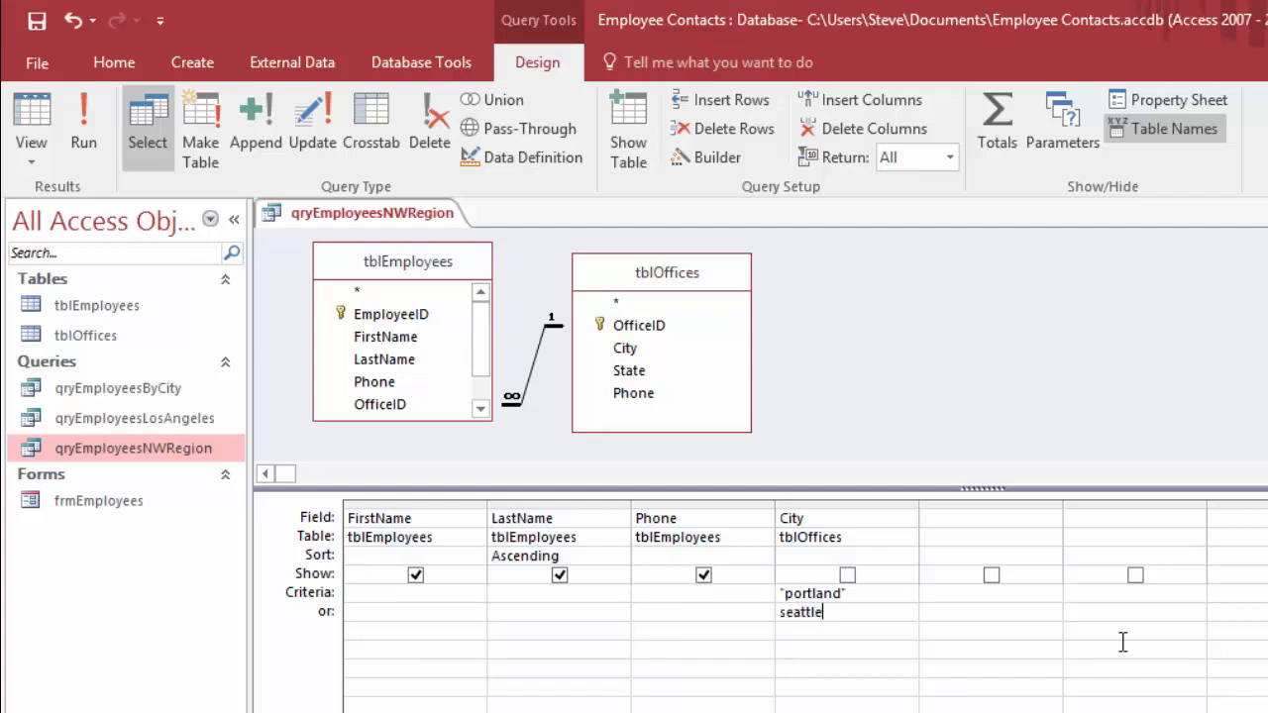
key("Tab")
left_click(85, 115)
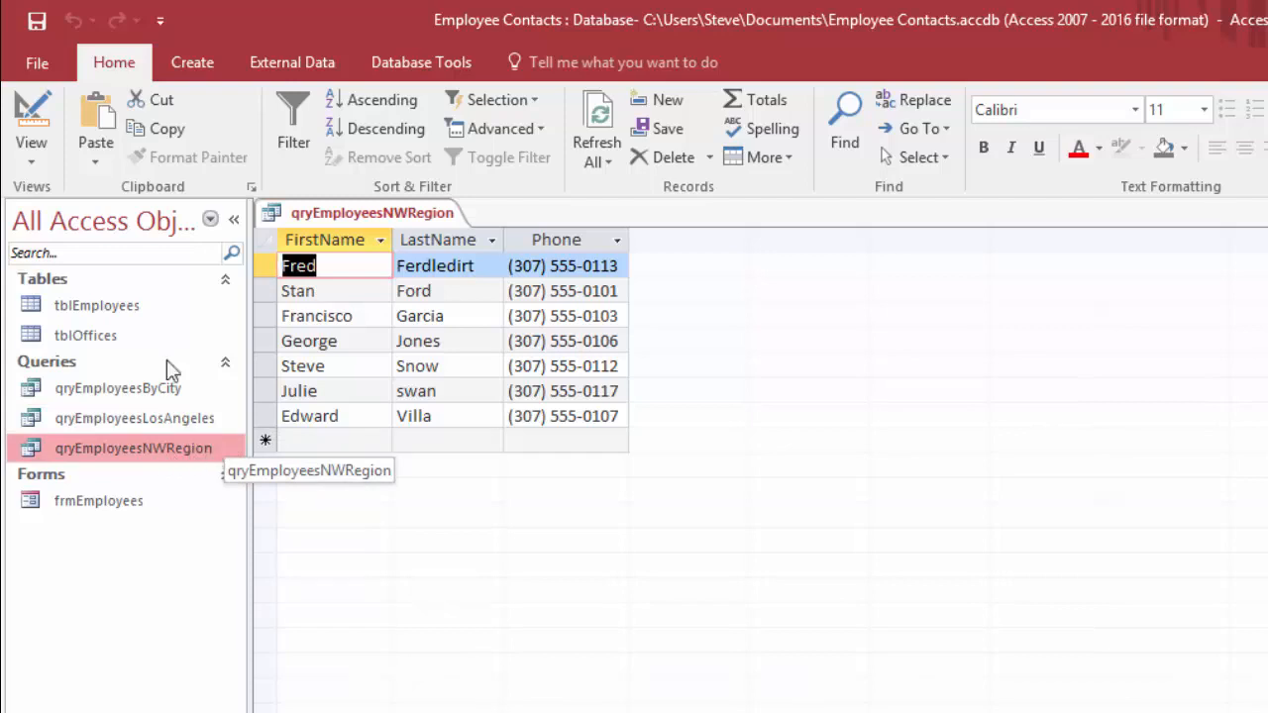
Step: Return to the query design, show the City field in the results and make it the first column
left_click(30, 124)
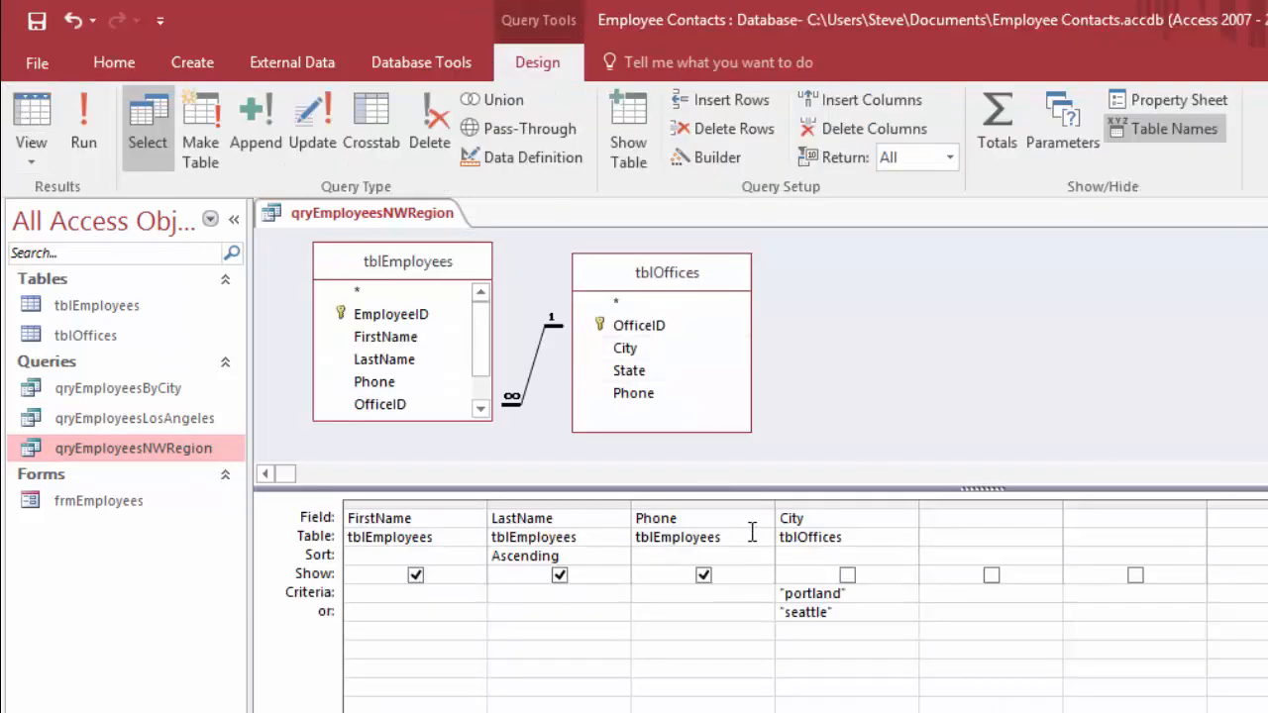
left_click(848, 575)
left_click(875, 505)
left_click_drag(886, 500, 363, 507)
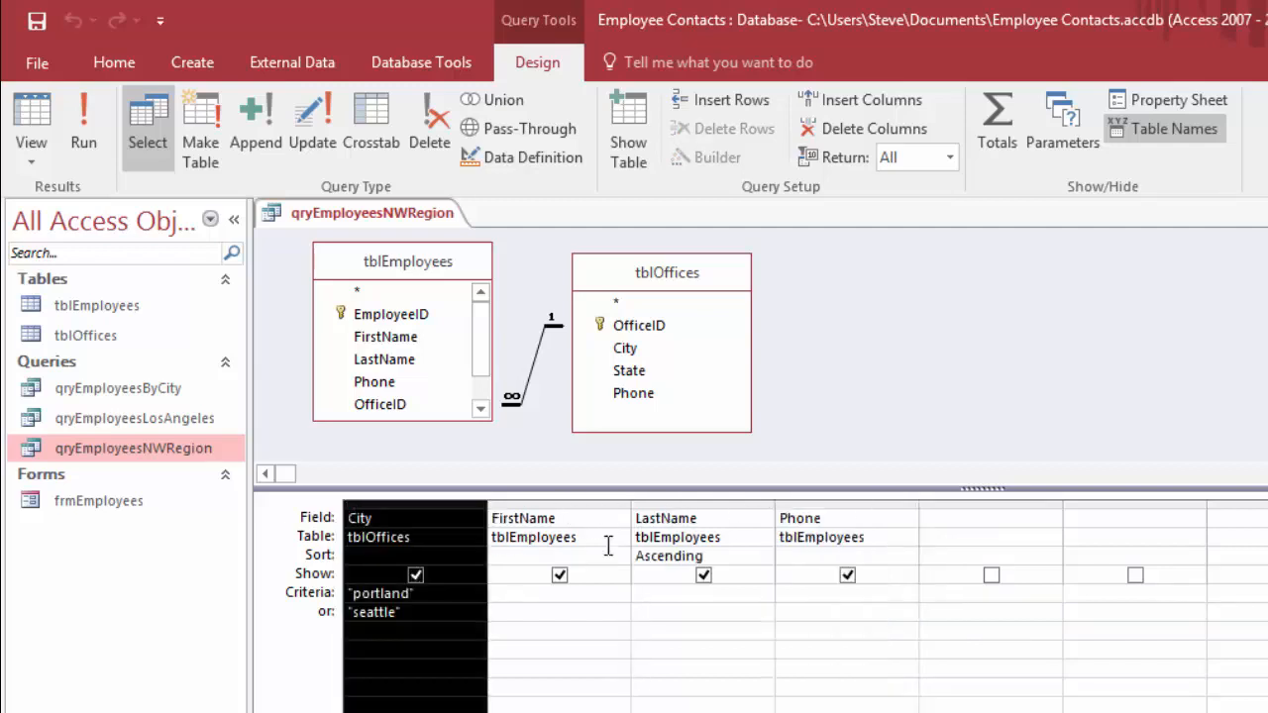
Step: Sort the City field in ascending order and display the query results
left_click(437, 555)
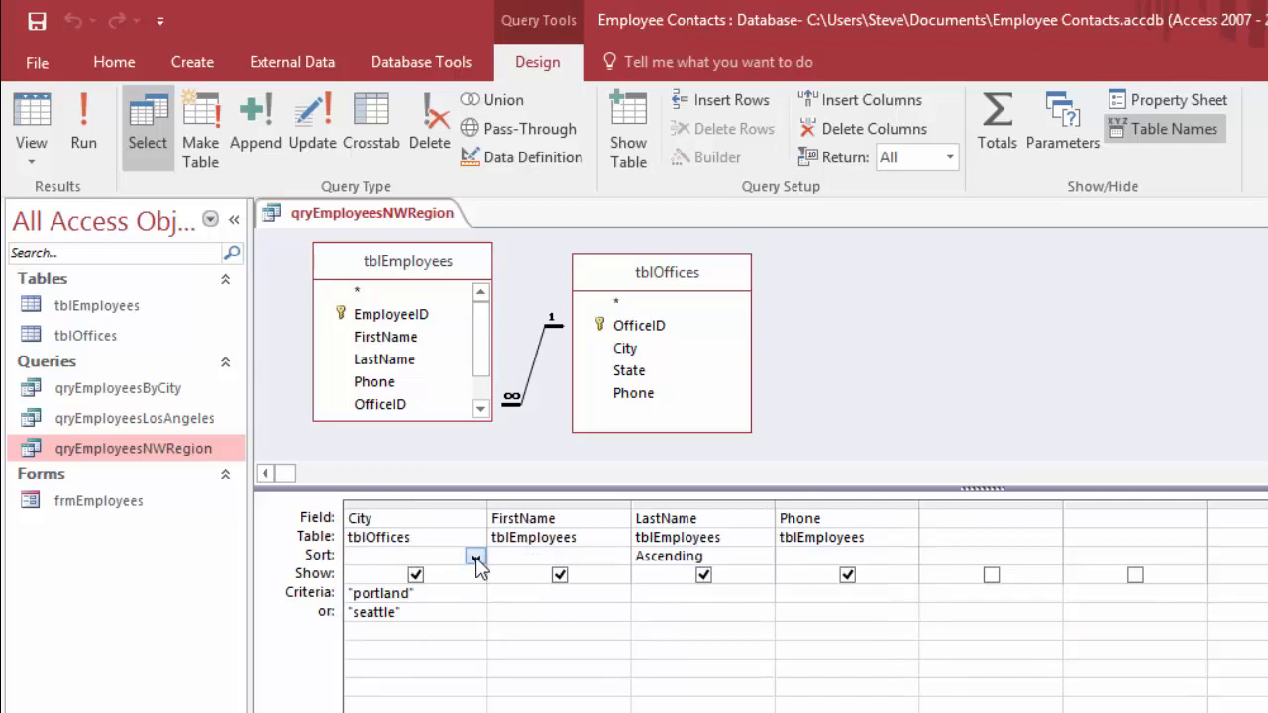
left_click(476, 560)
key("Return")
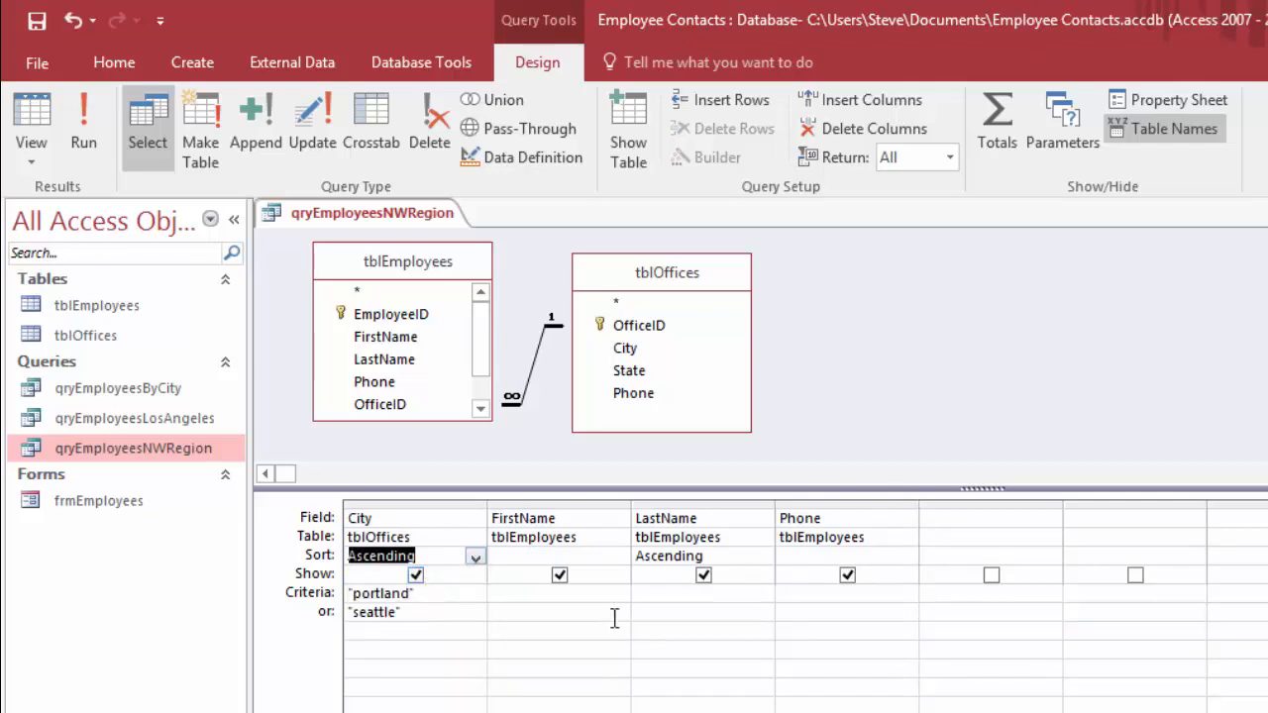
left_click(33, 123)
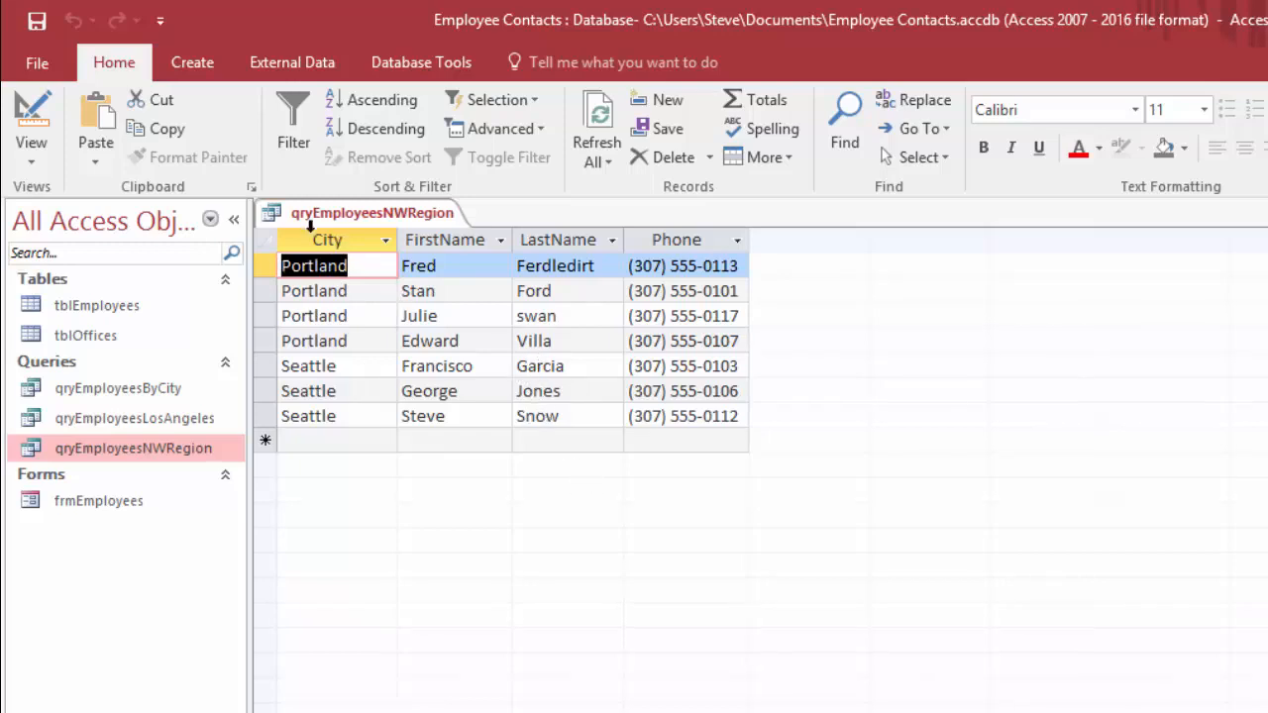
Step: Review the City and LastName sort settings in the query design, and return to the datasheet
left_click(38, 119)
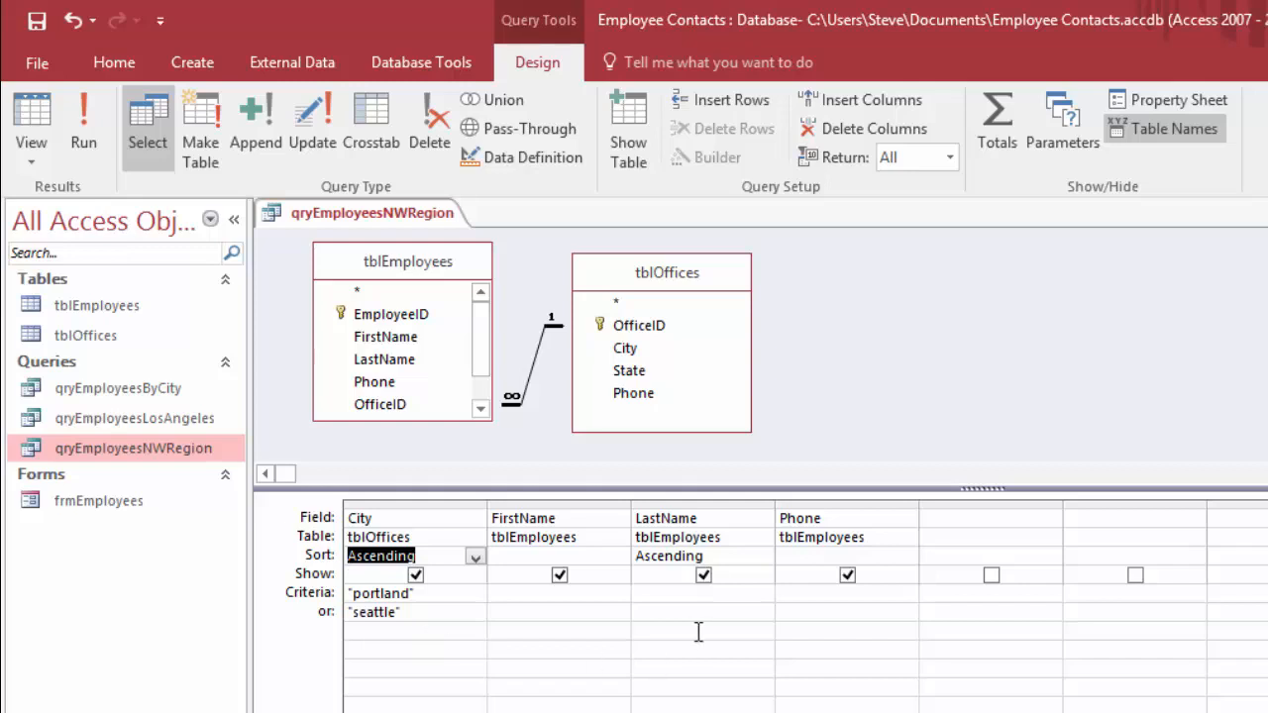
left_click(729, 556)
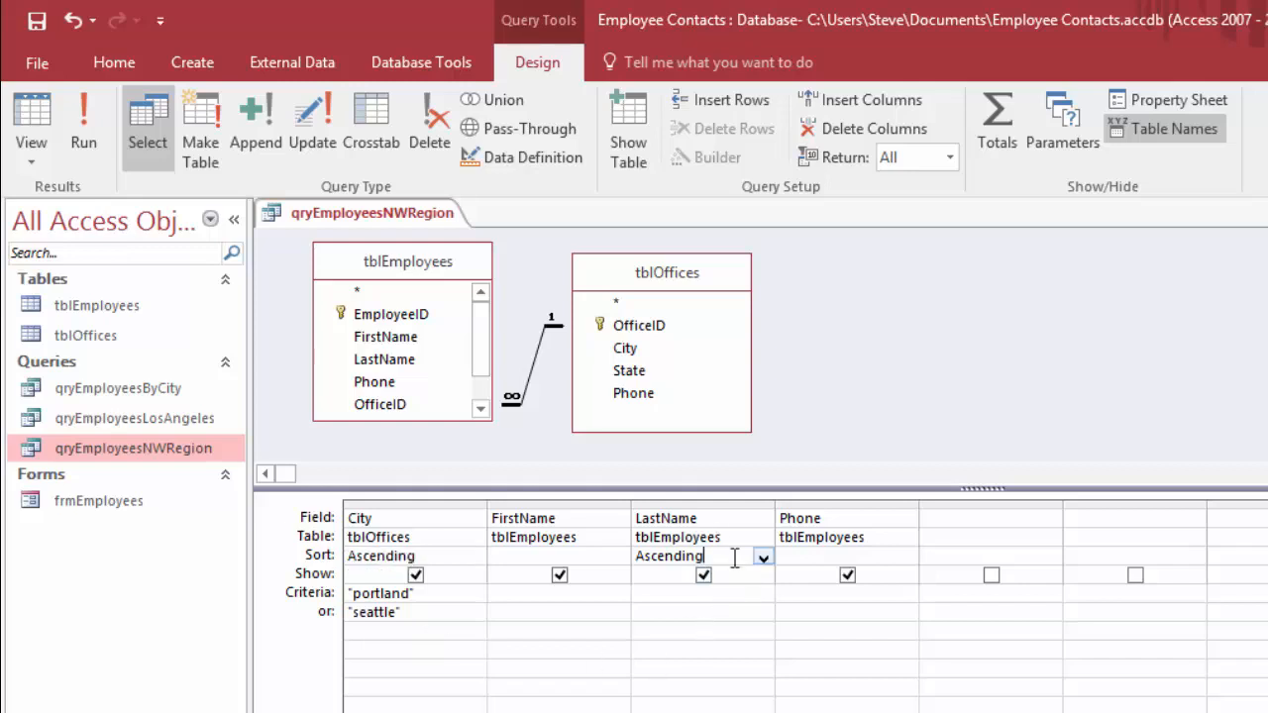
right_click(352, 223)
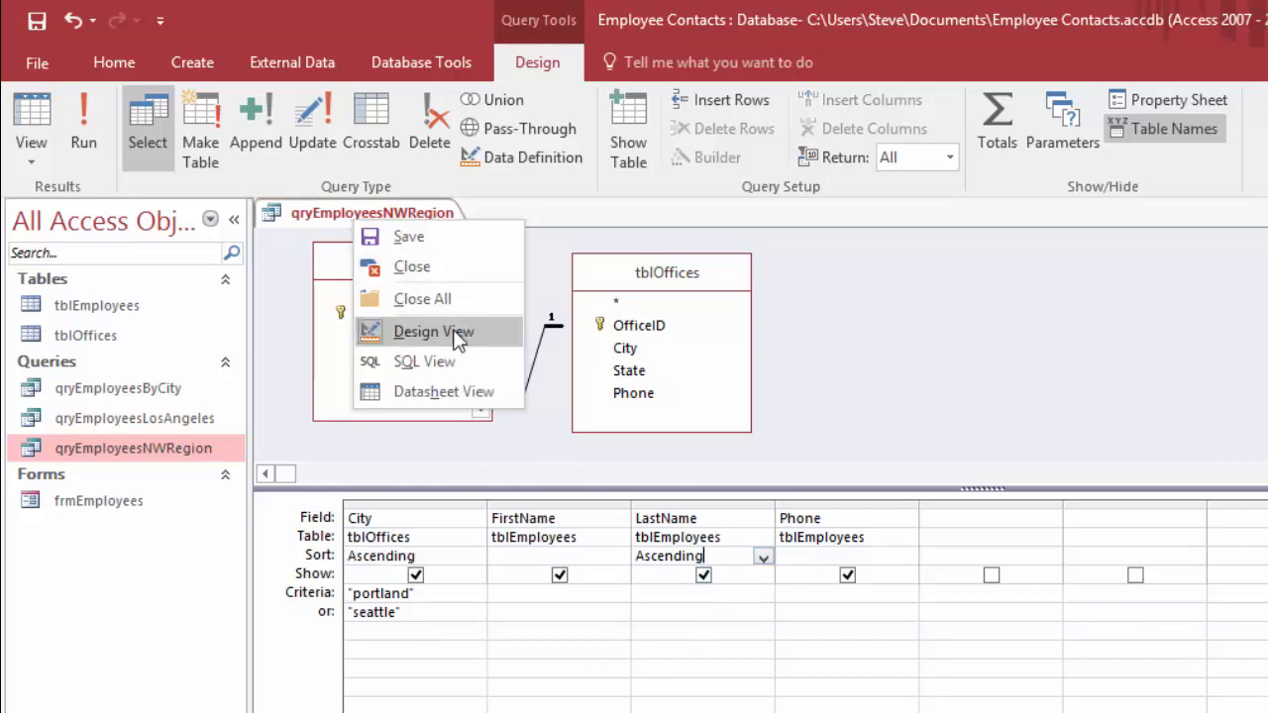
left_click(442, 390)
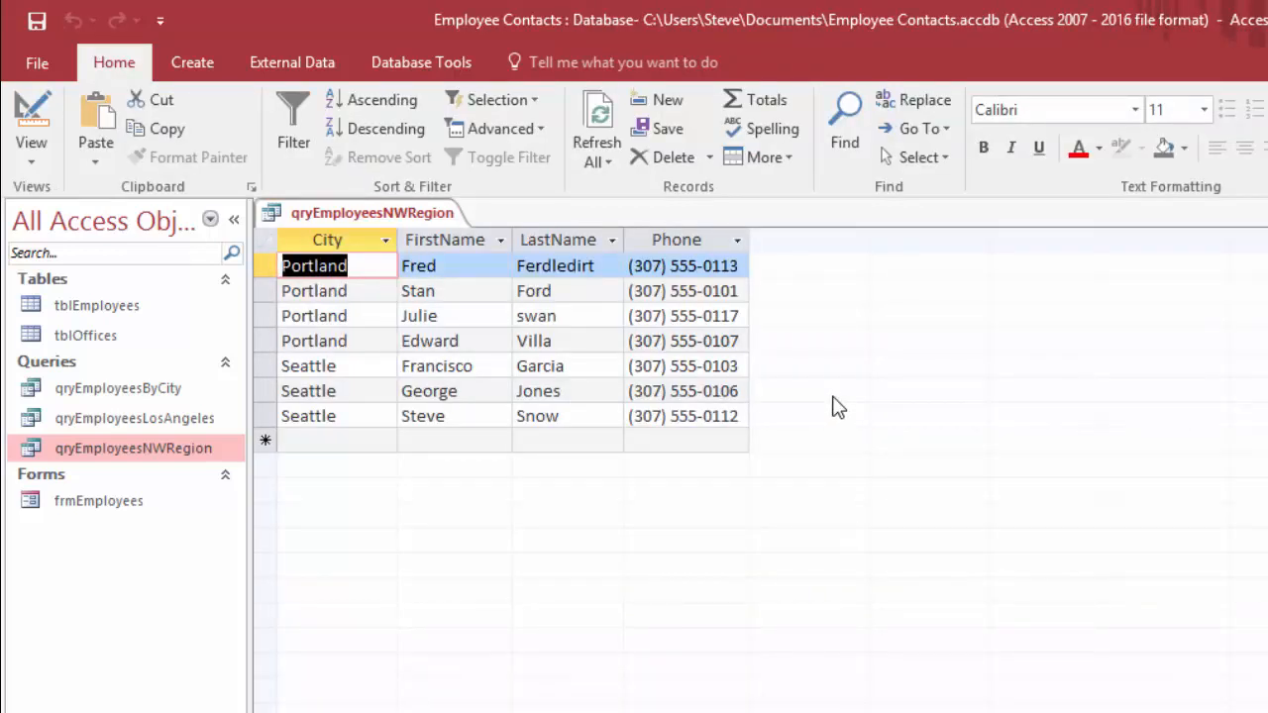
Step: Close the qryEmployeesNWRegion query and save its design changes
right_click(365, 210)
left_click(413, 265)
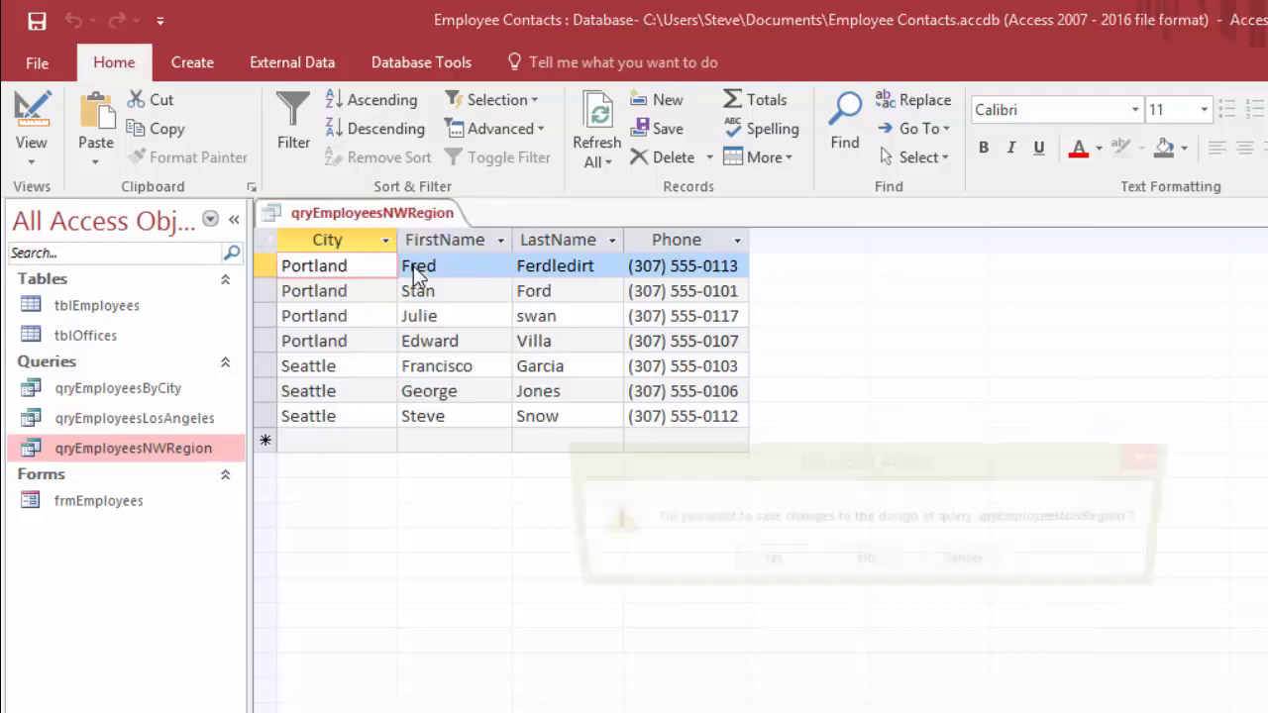
left_click(764, 563)
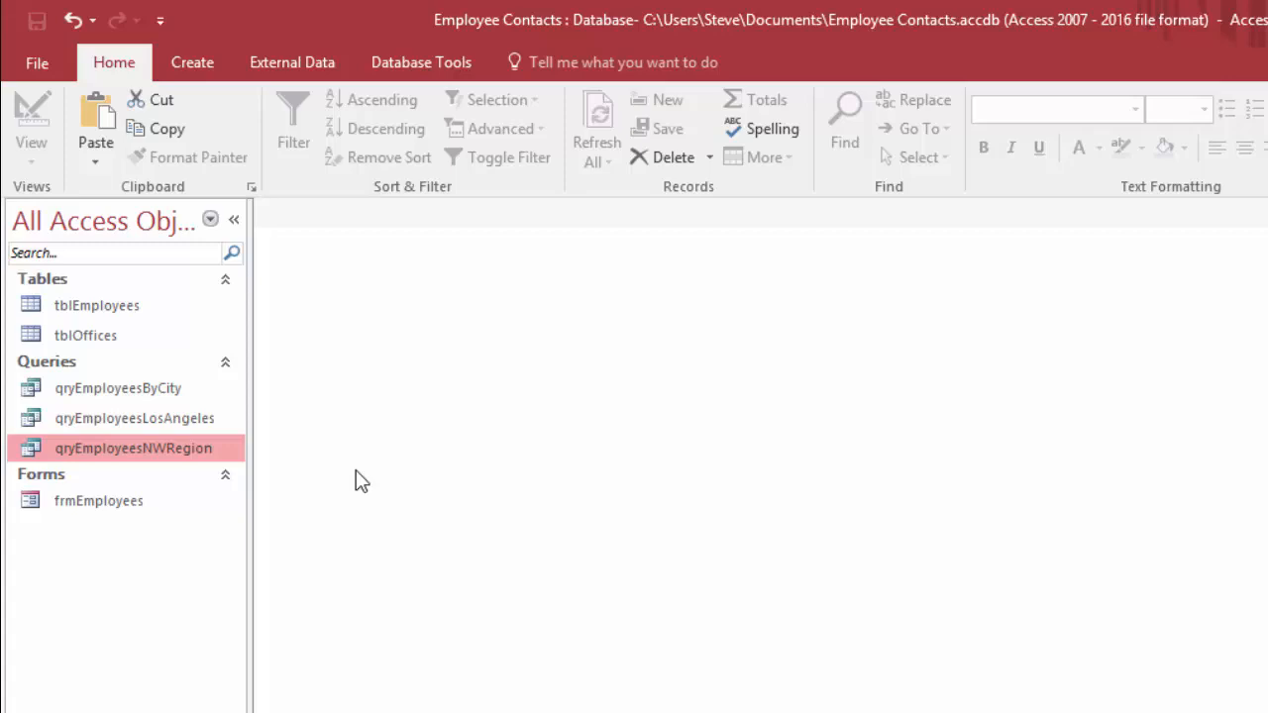
Step: Duplicate the qryEmployeesByCity query under the name Copy Of qryEmployeesByCity
right_click(125, 397)
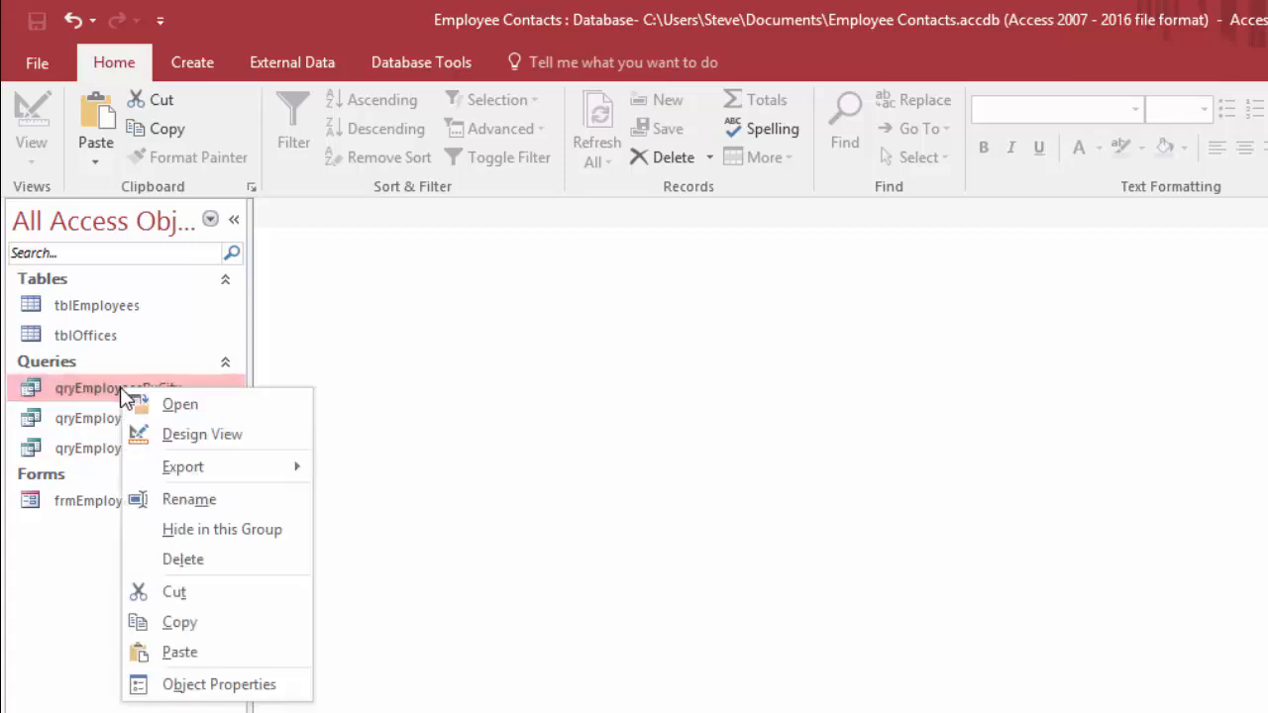
left_click(192, 630)
right_click(109, 568)
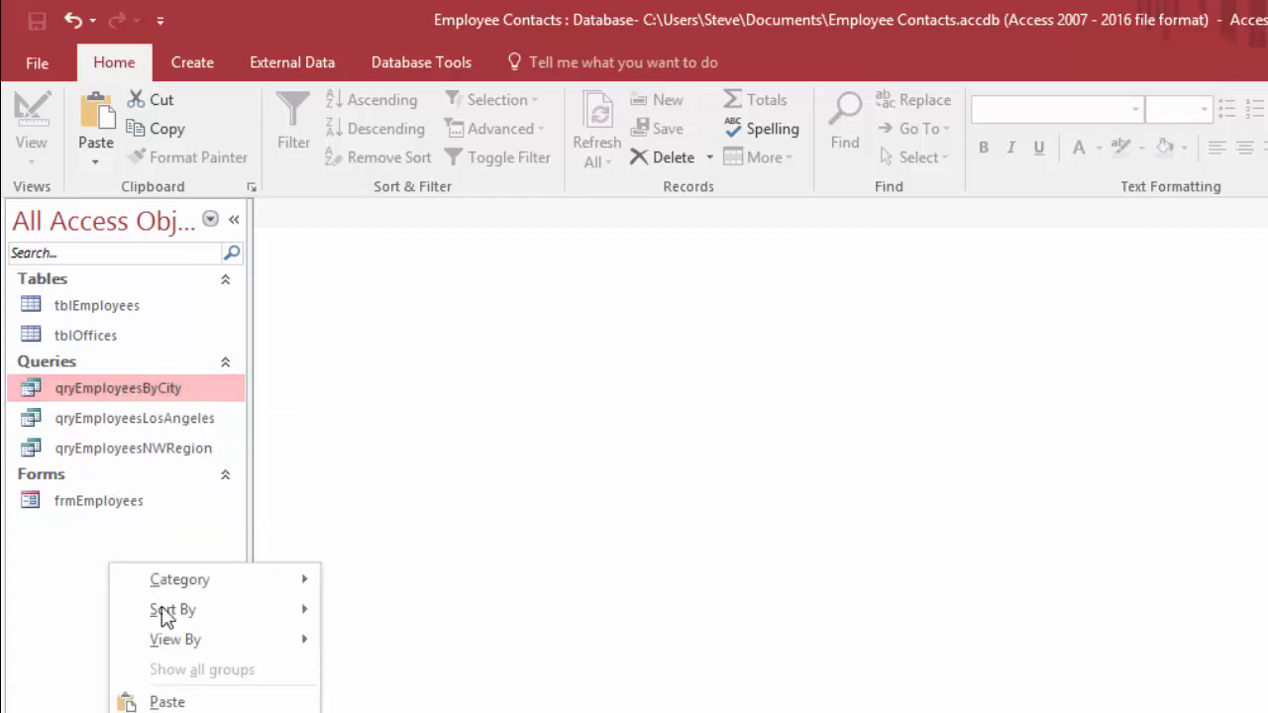
left_click(215, 700)
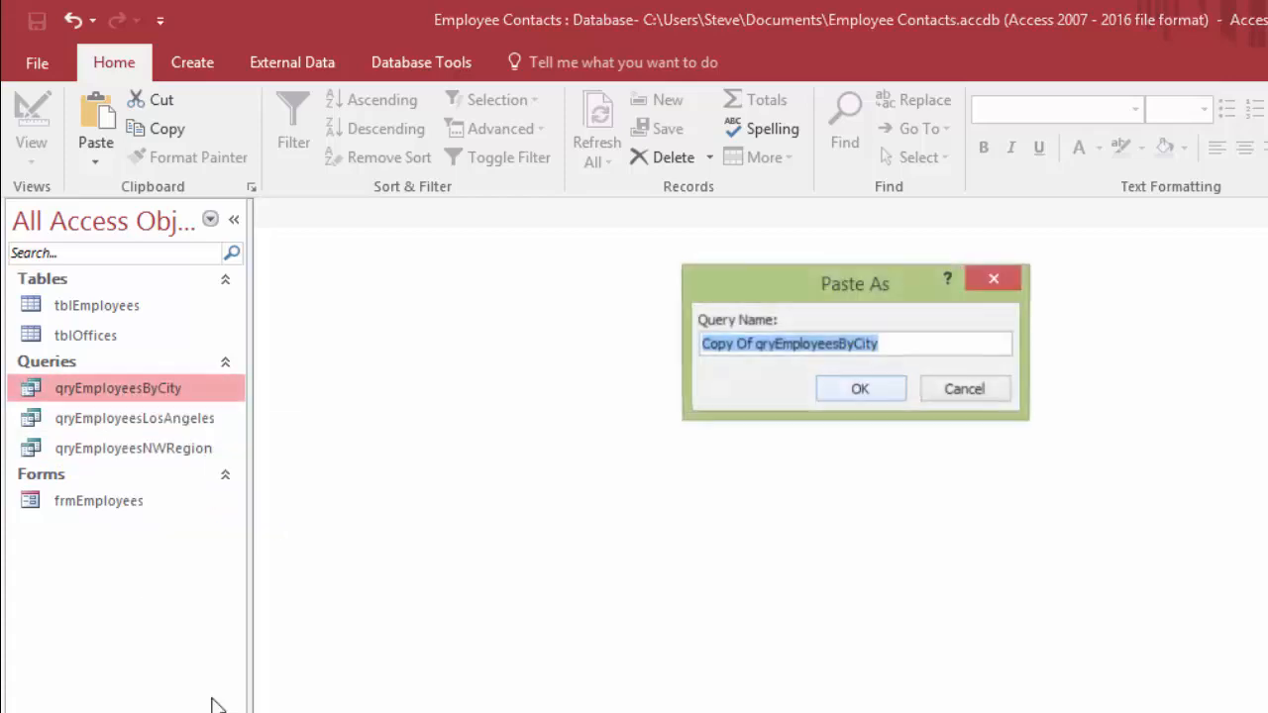
left_click(906, 343)
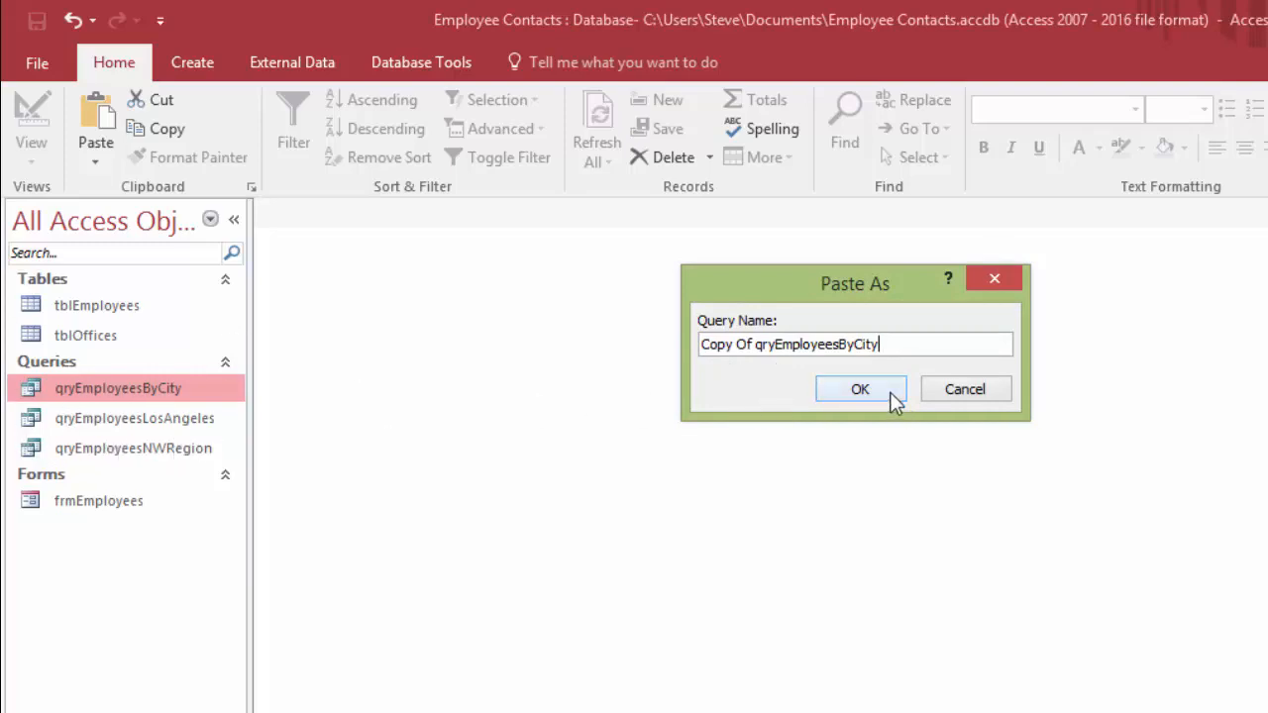
left_click(860, 389)
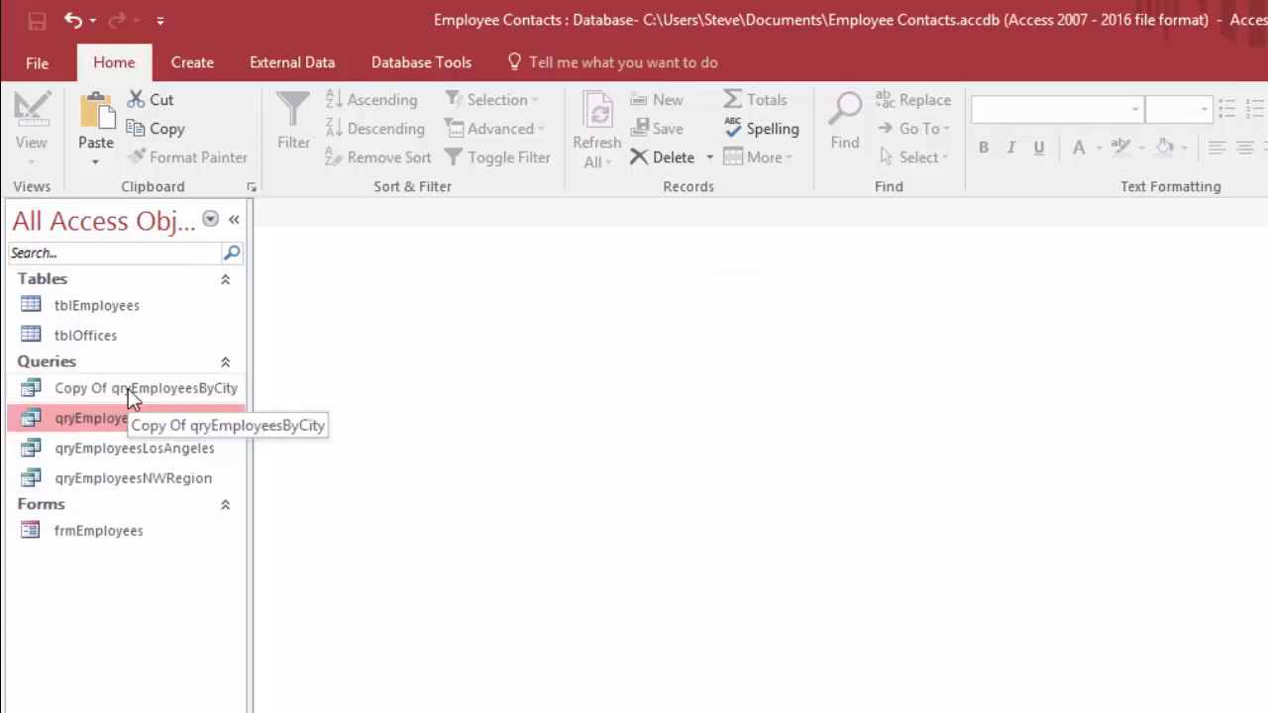
Step: Open the Copy Of qryEmployeesByCity query in Design view and enter empty brackets [] as the City criteria
right_click(128, 388)
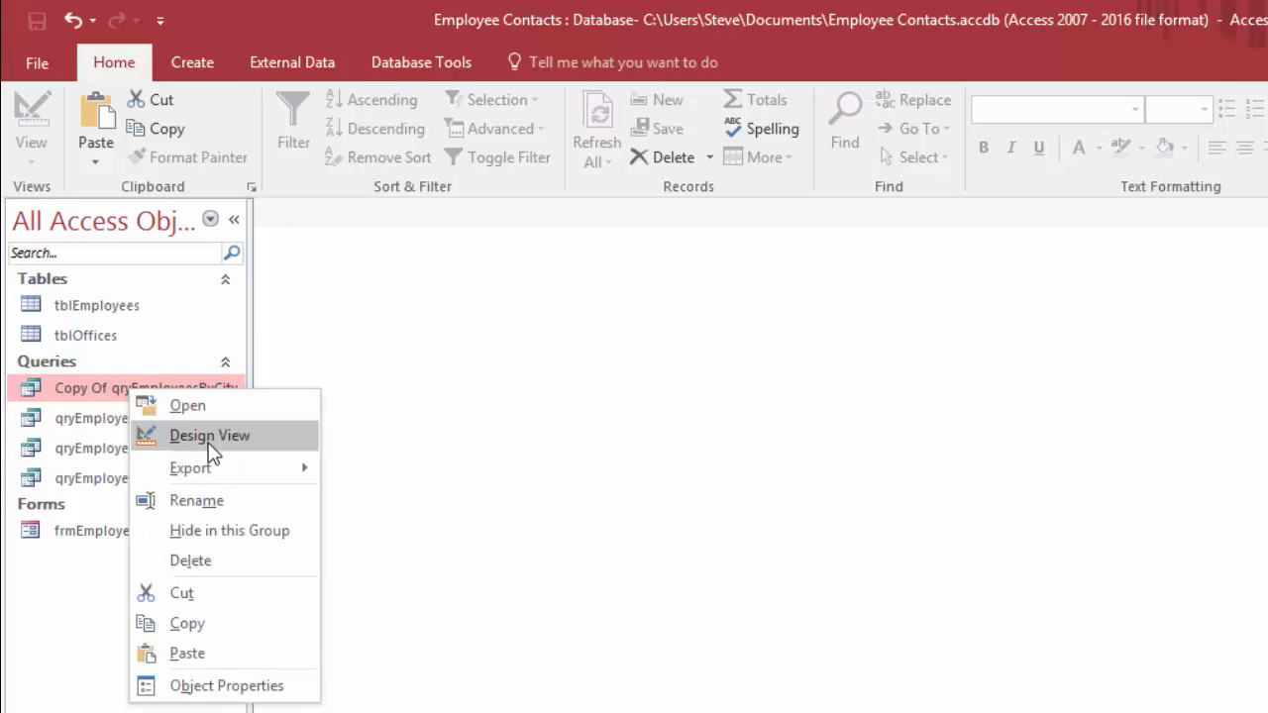
left_click(209, 439)
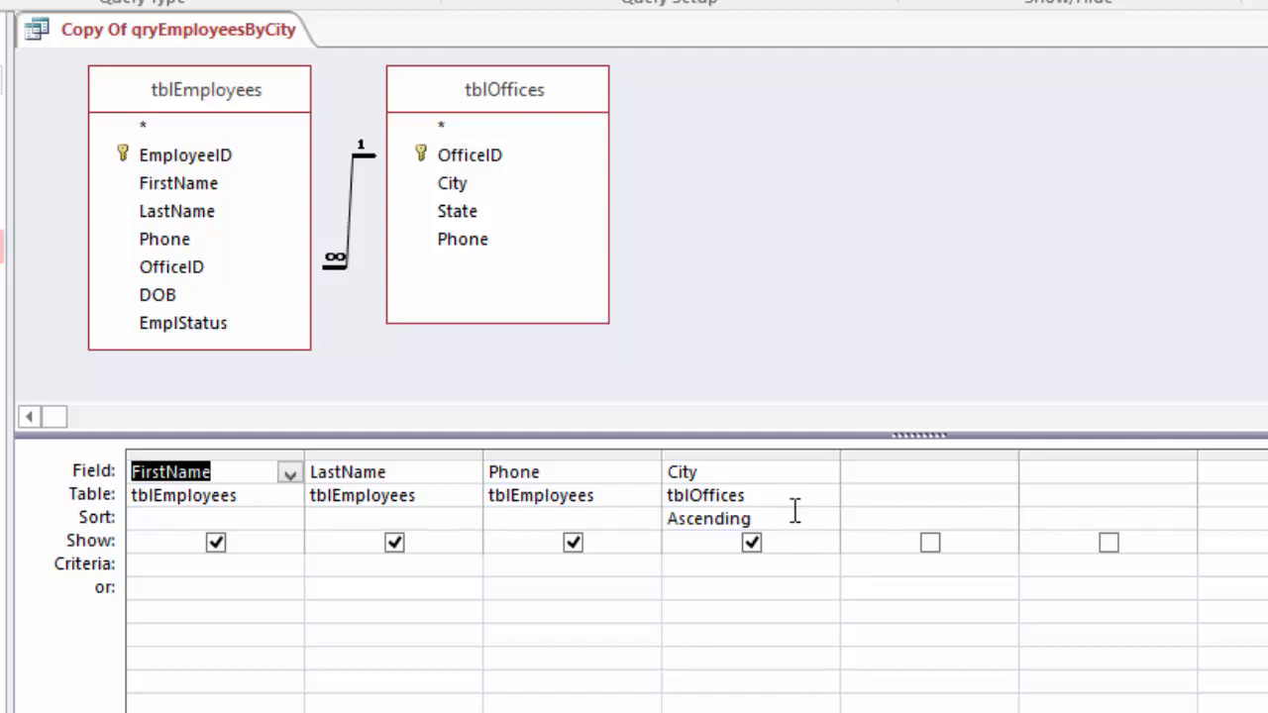
left_click(696, 564)
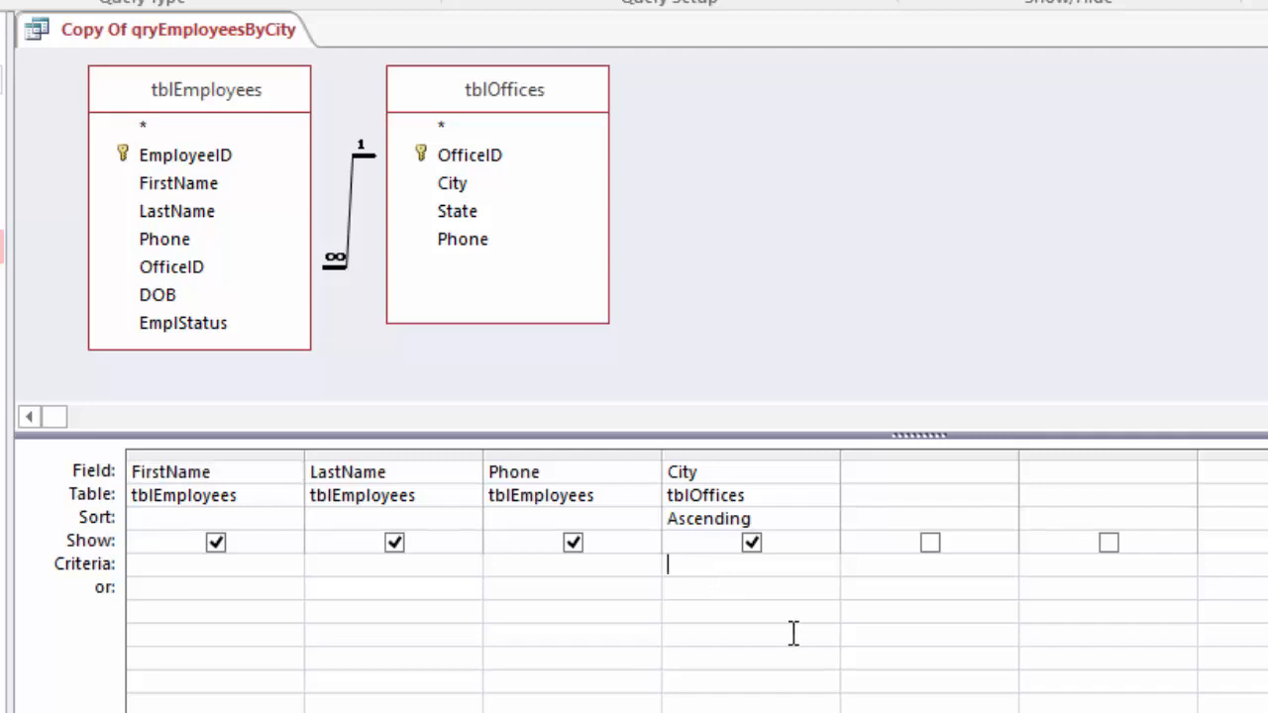
type("[]")
key("Left")
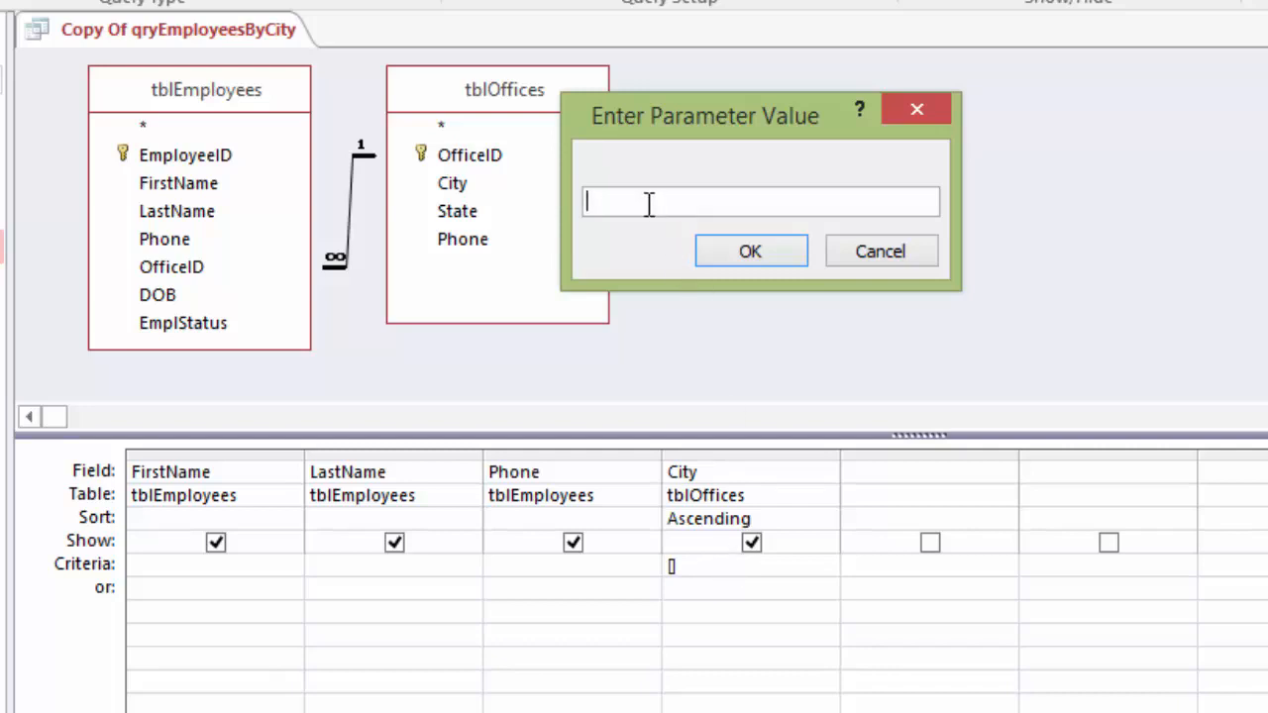
Step: Run the query with seattle as the parameter value, and return to the query design
type("seattle")
key("Return")
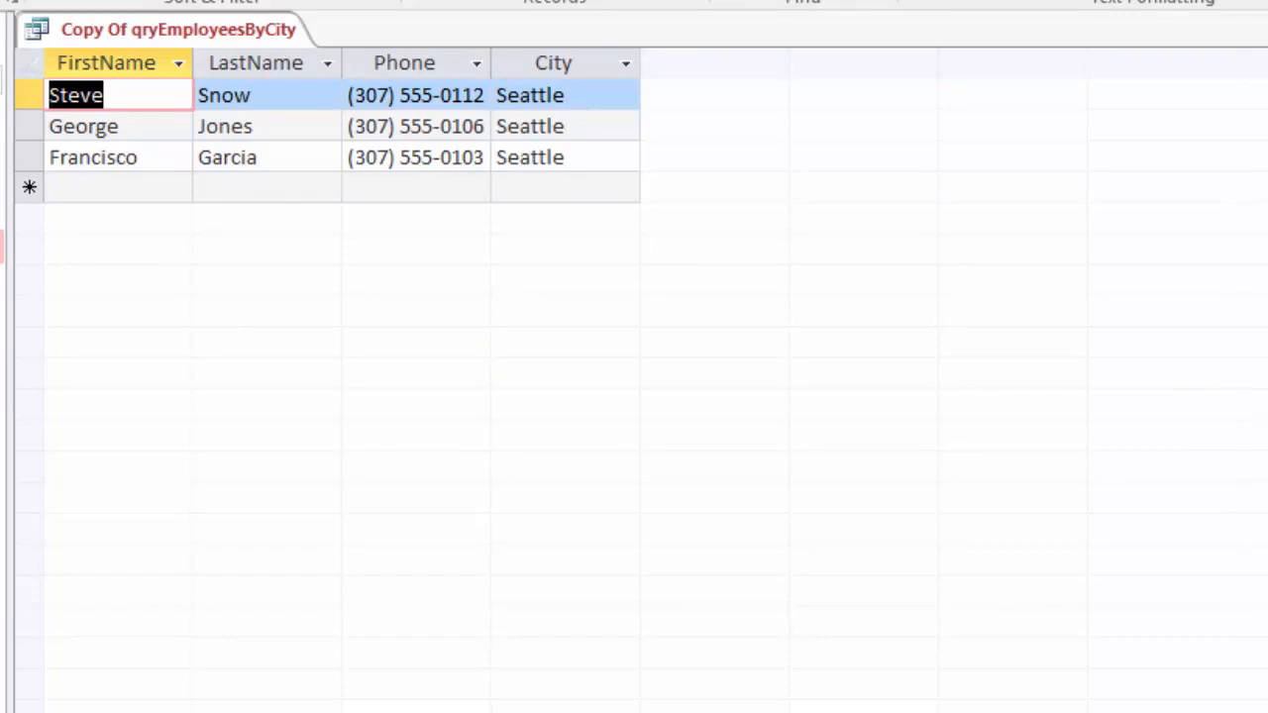
right_click(226, 35)
left_click(311, 172)
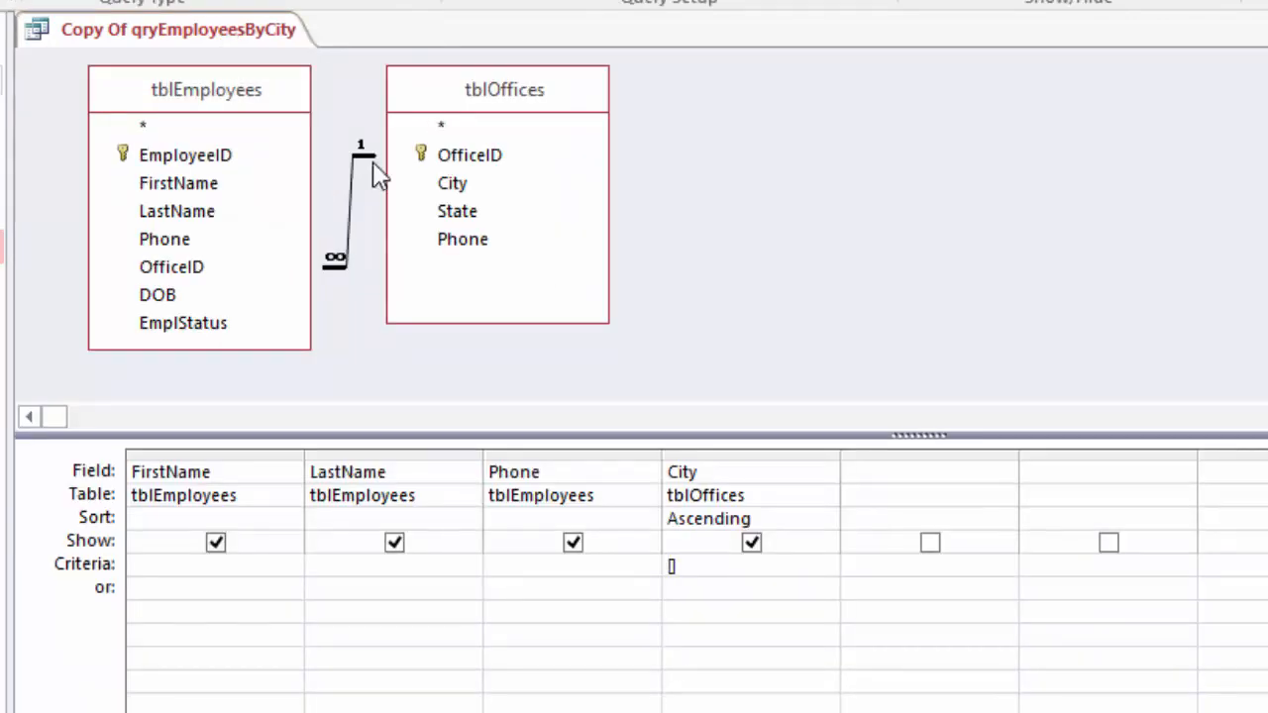
Step: Run the query again with los angeles as the parameter value, and go back to the design
right_click(206, 32)
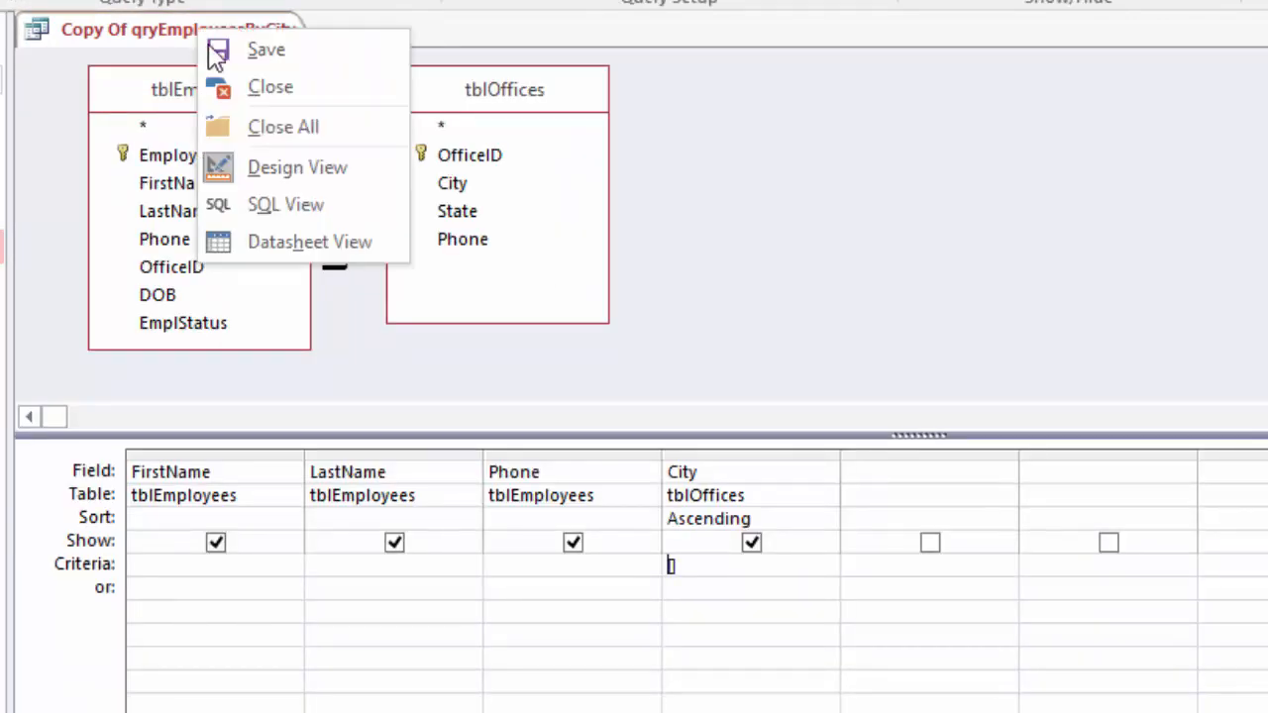
left_click(317, 243)
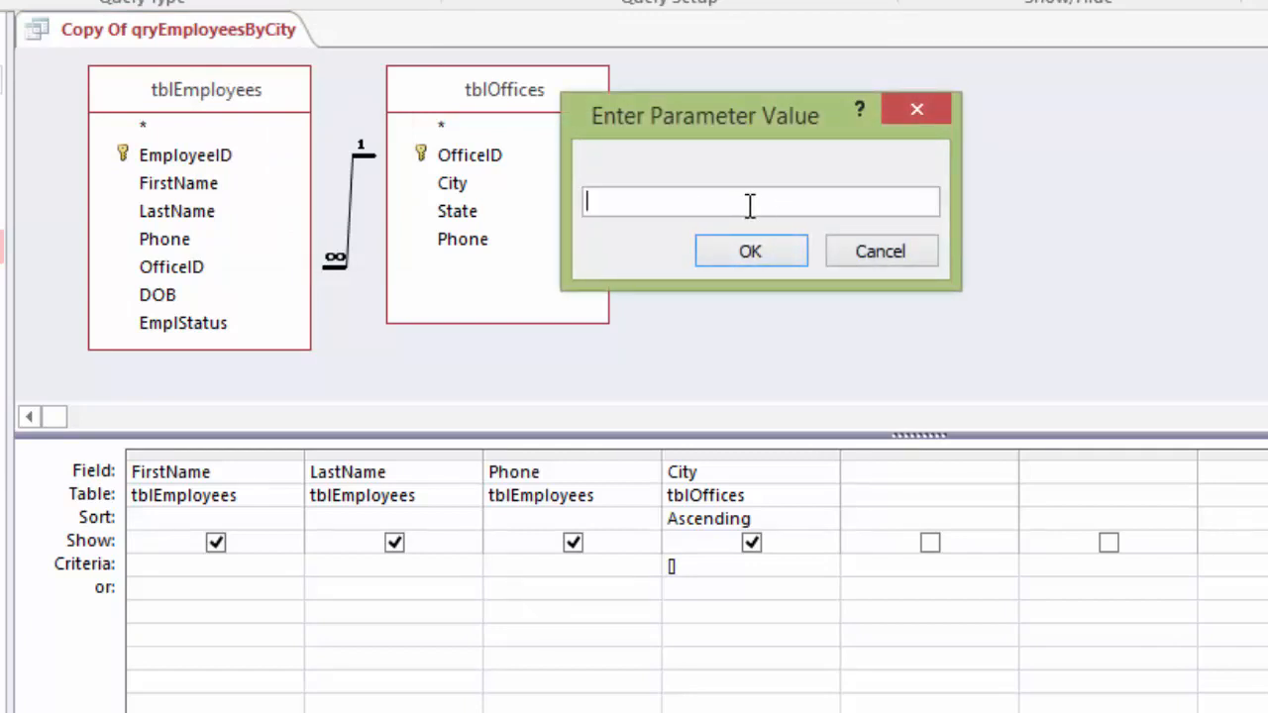
type("los angeles")
key("Return")
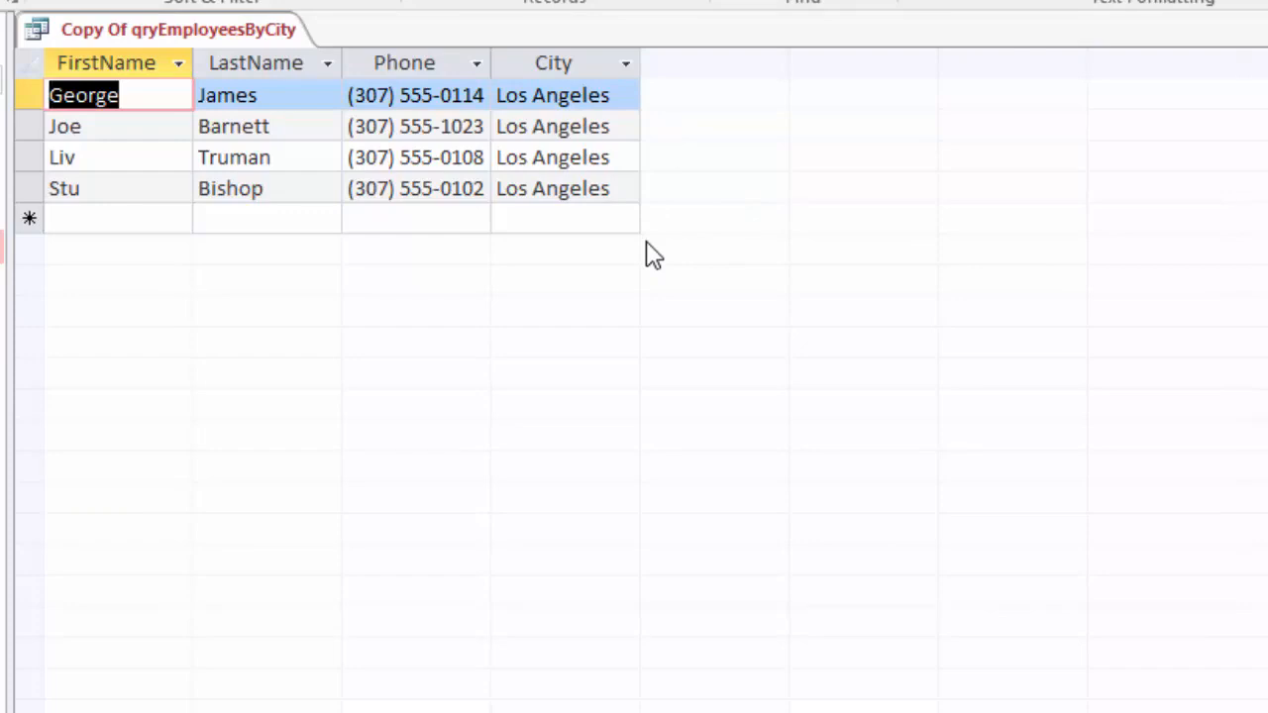
right_click(186, 44)
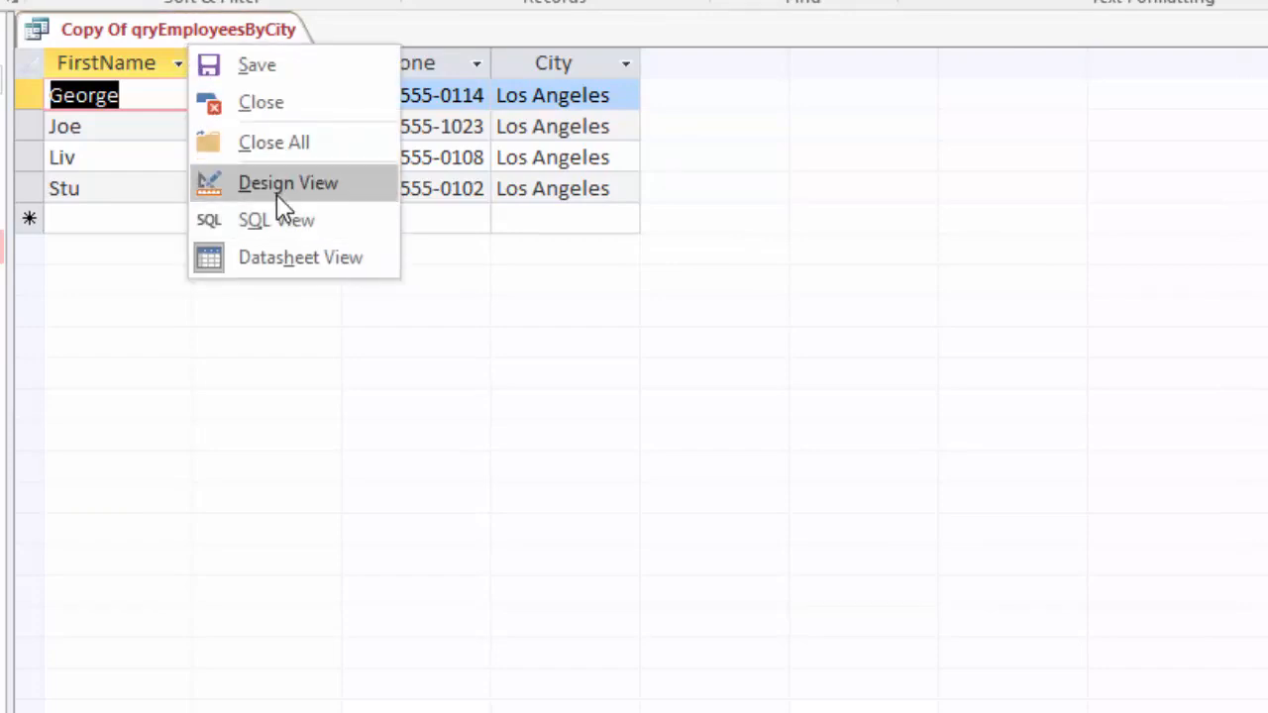
left_click(280, 192)
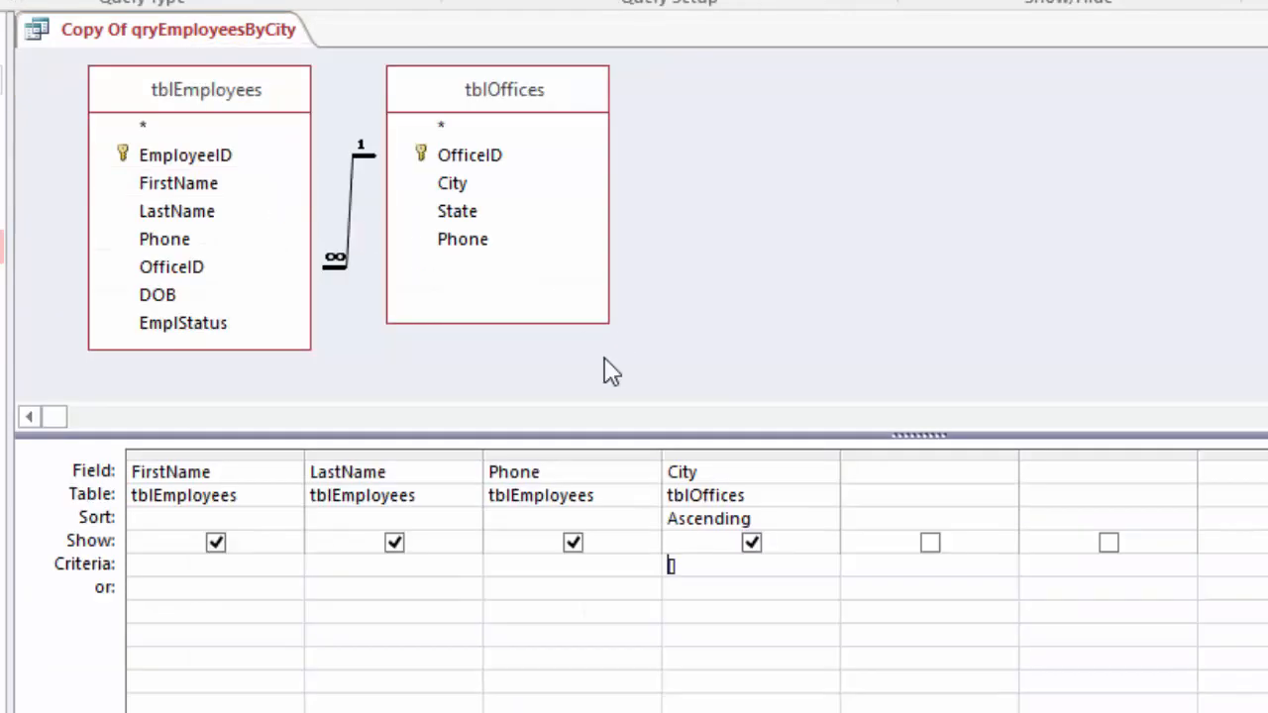
Step: Test the parameter query with a person's first name instead of a city, and return to Design view
right_click(176, 31)
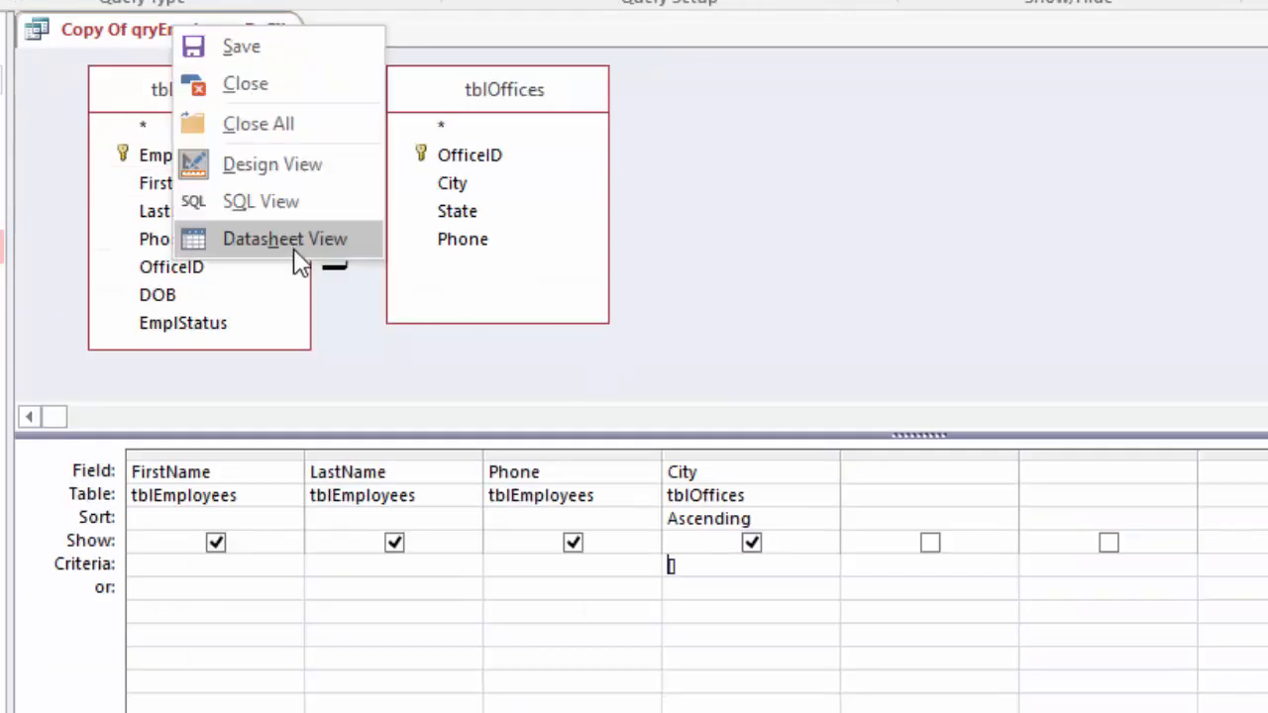
left_click(294, 249)
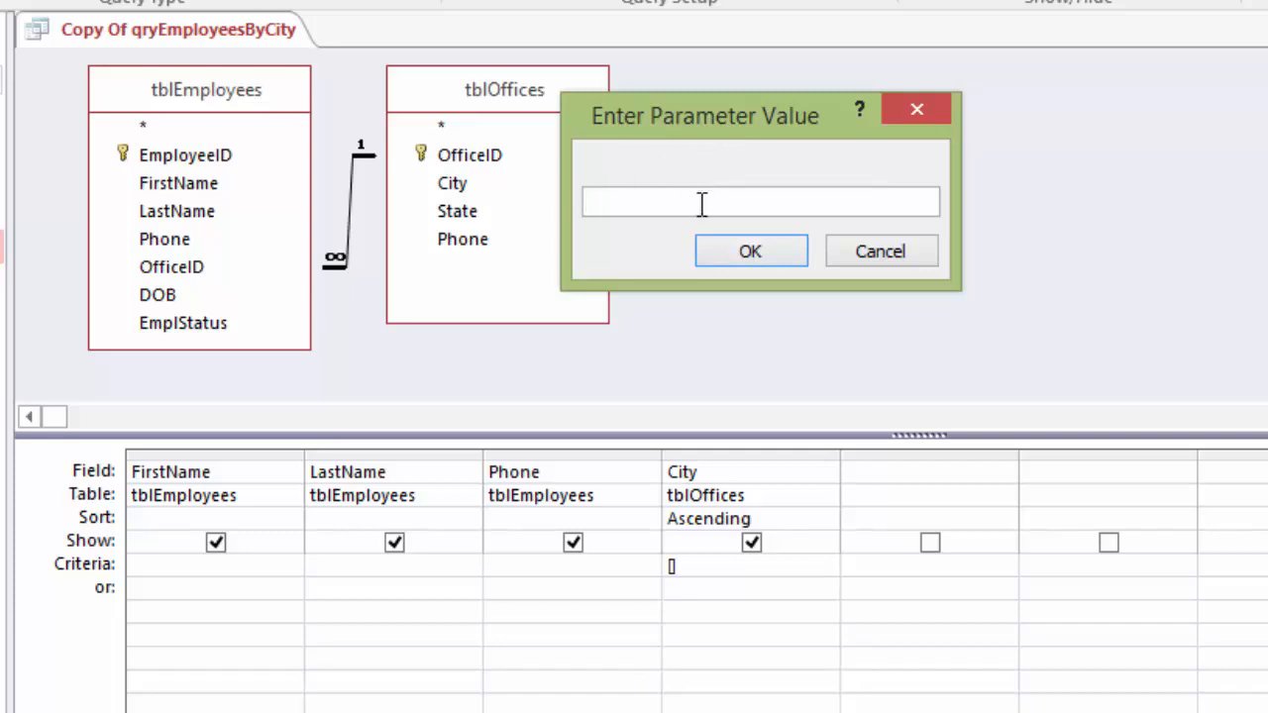
type("bob")
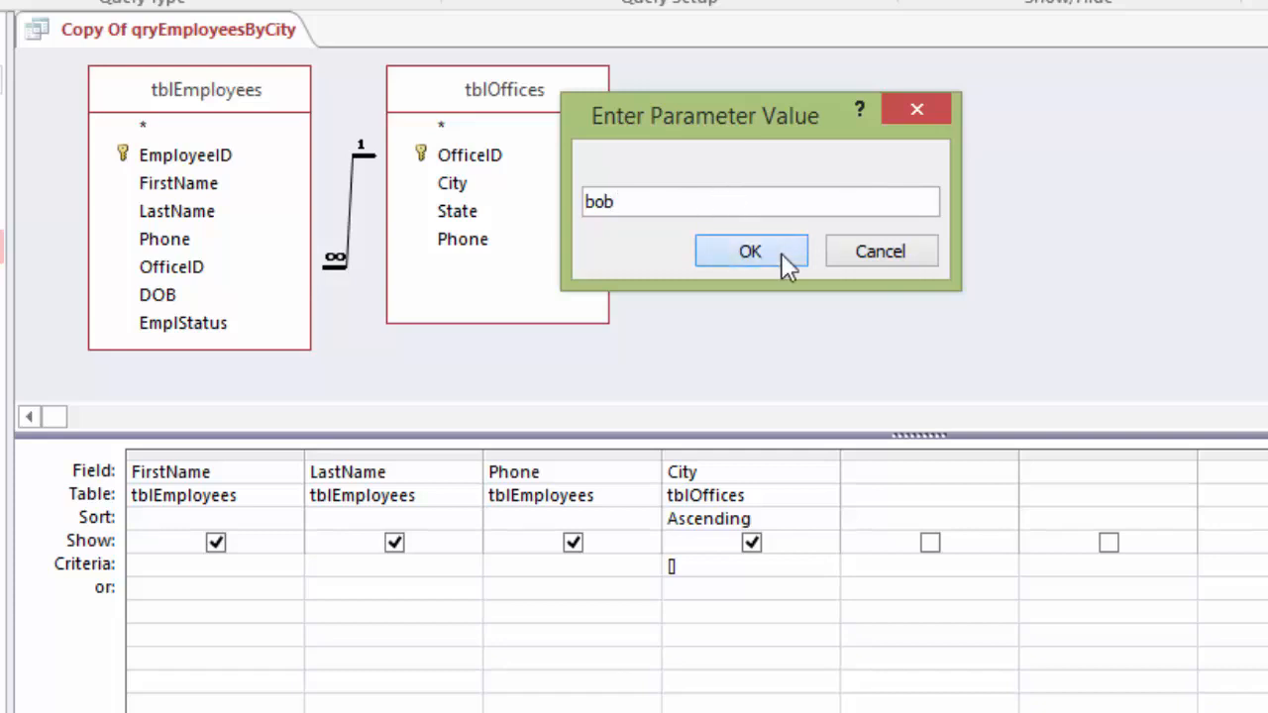
left_click(781, 253)
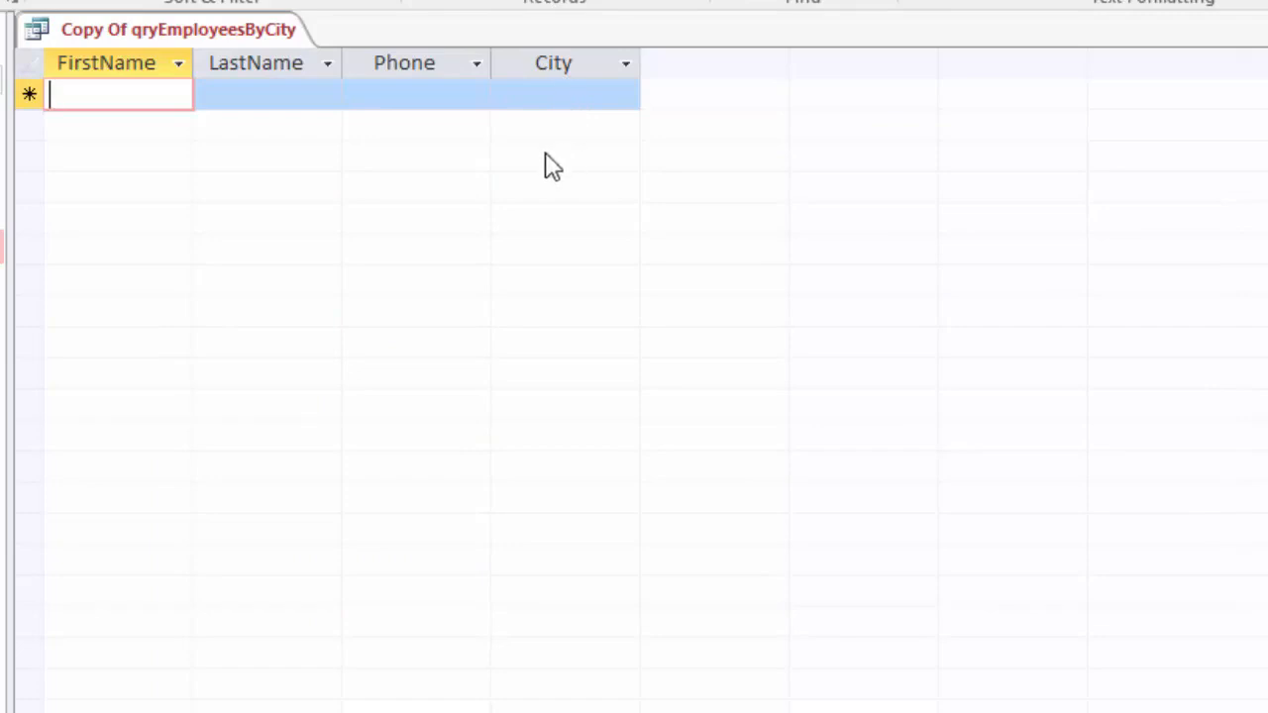
right_click(105, 33)
left_click(236, 175)
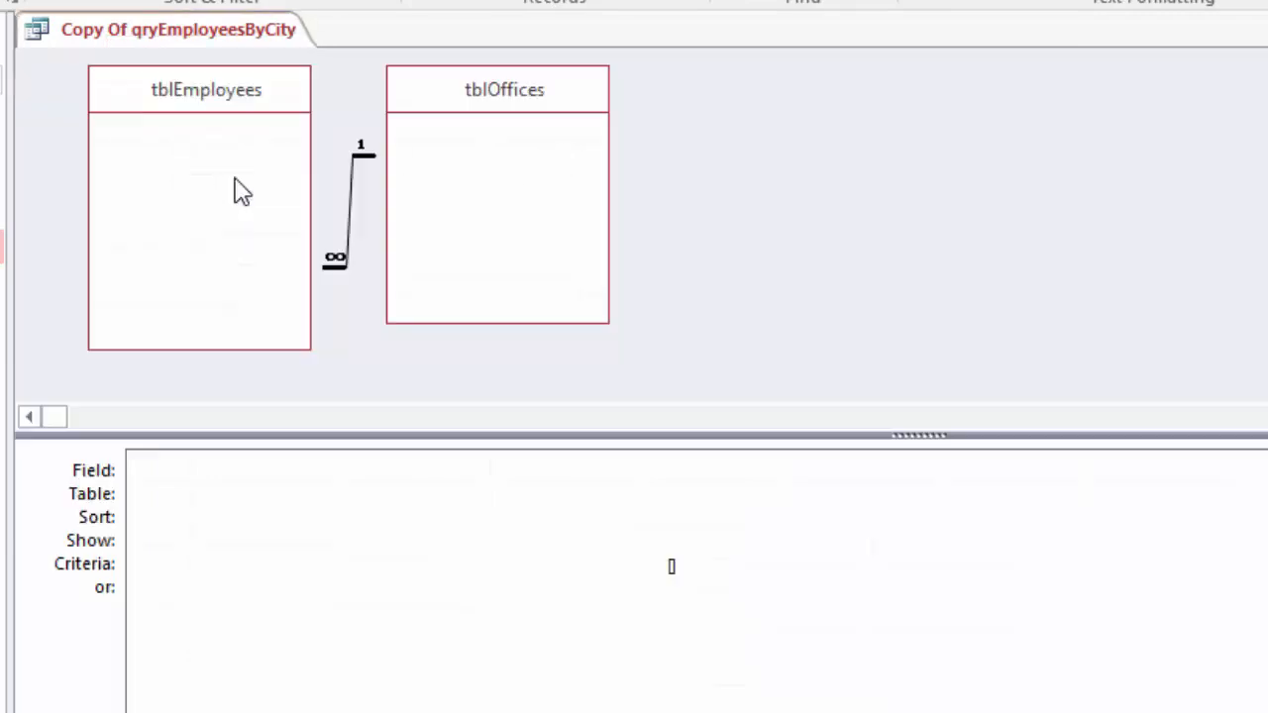
Step: Change the City criteria to [Enter Employee City], run the query to check the prompt, and cancel it
left_click(670, 564)
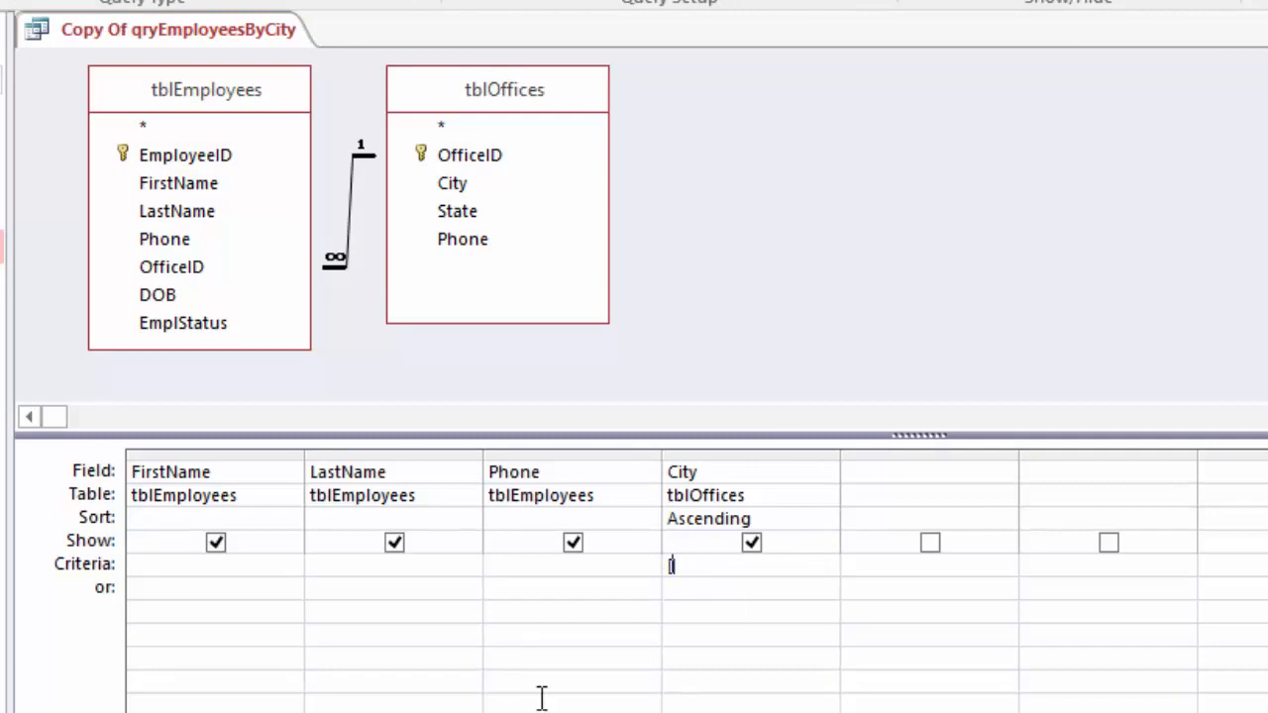
type("[Enter Employe")
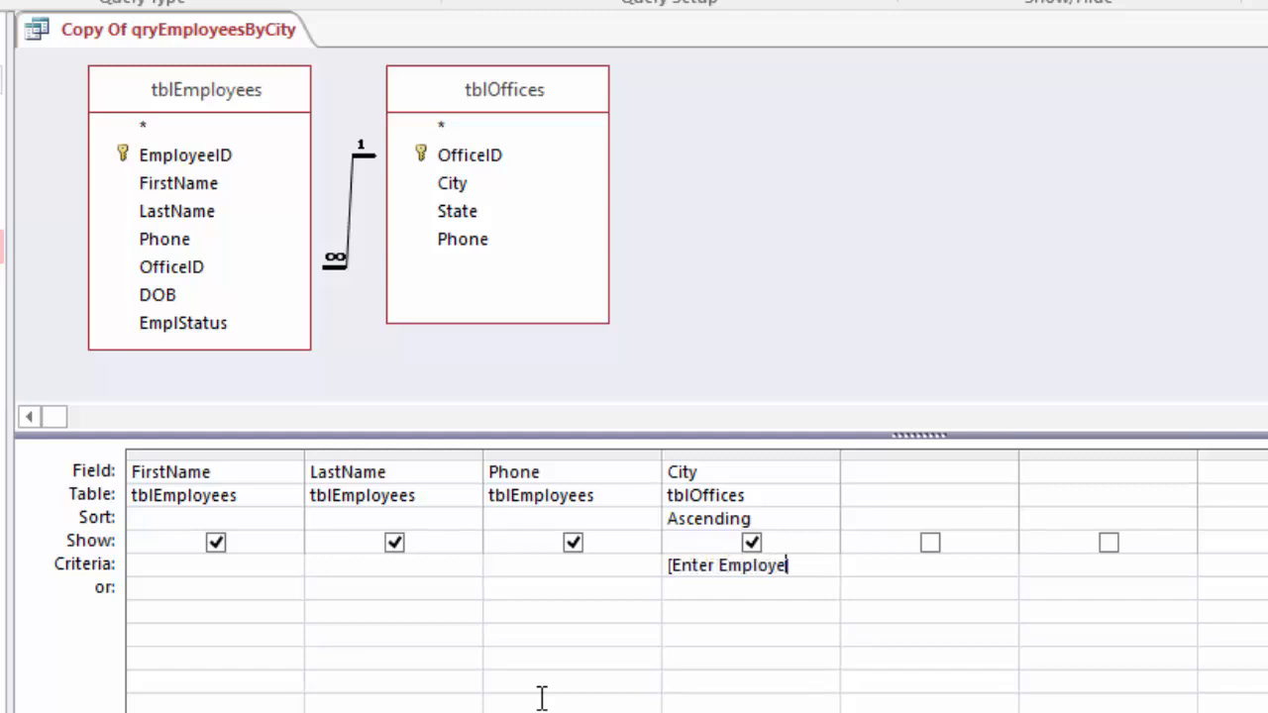
type("e City]")
right_click(208, 38)
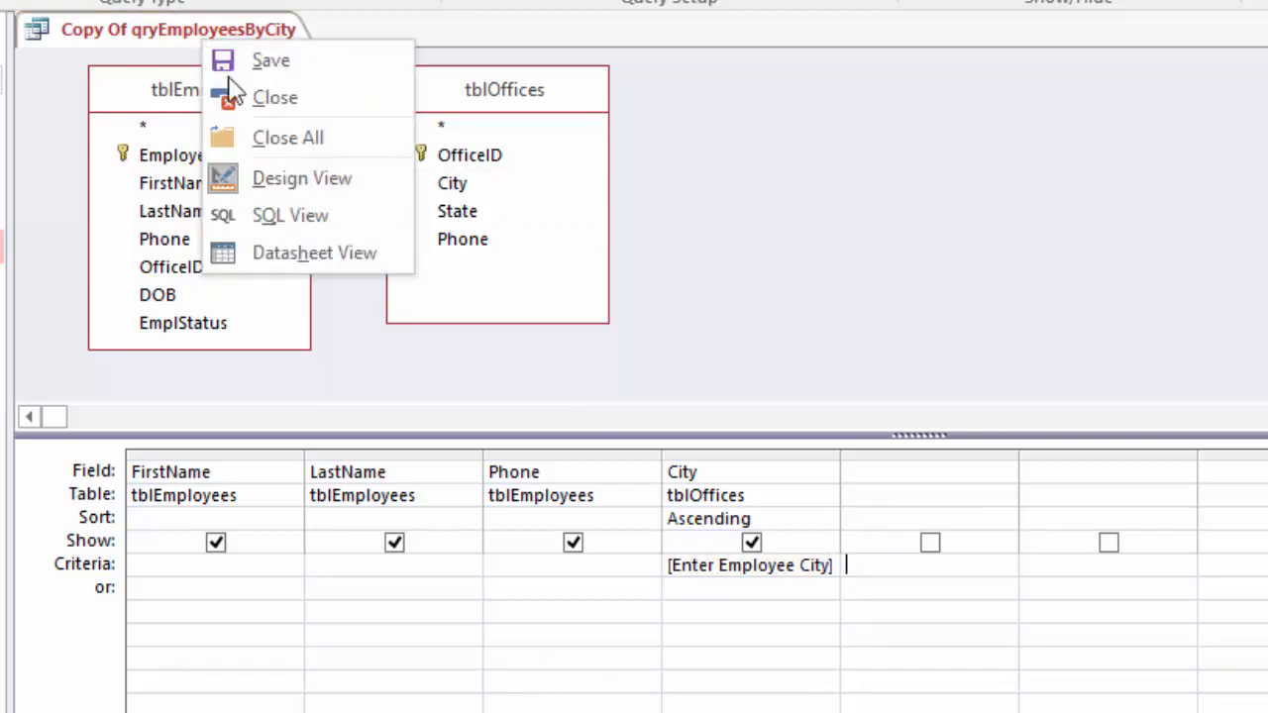
left_click(297, 251)
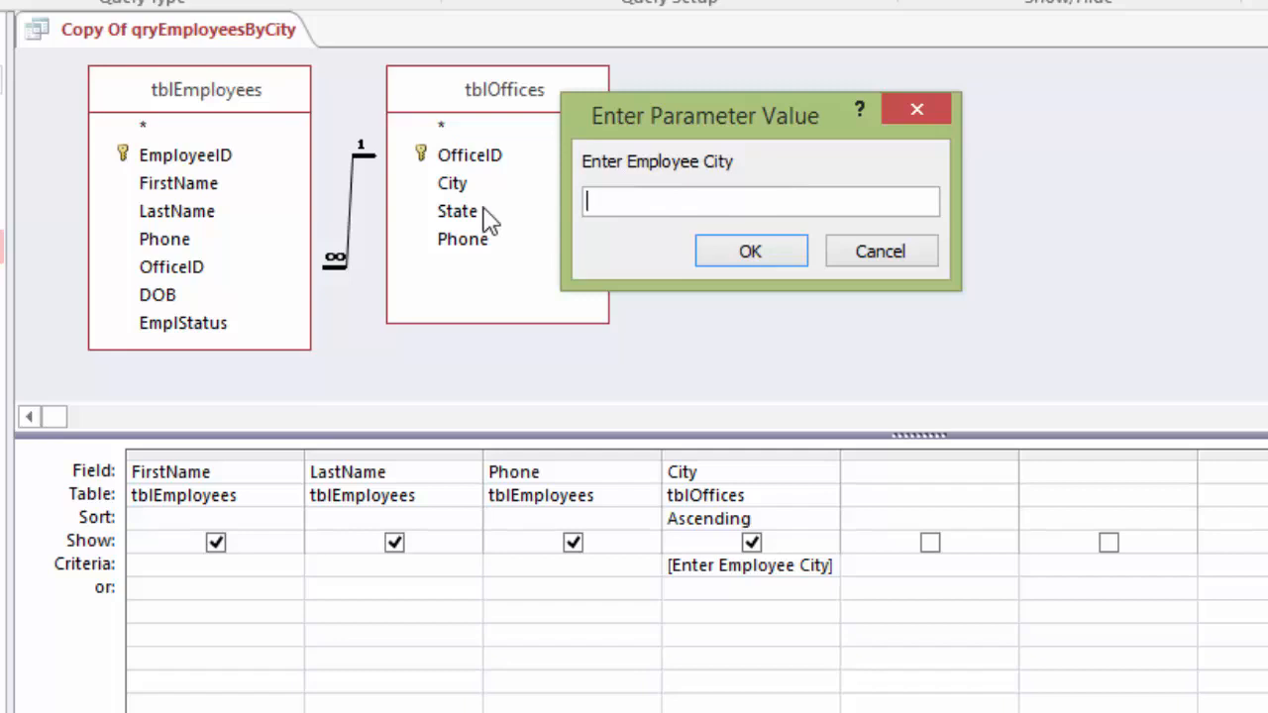
left_click(879, 250)
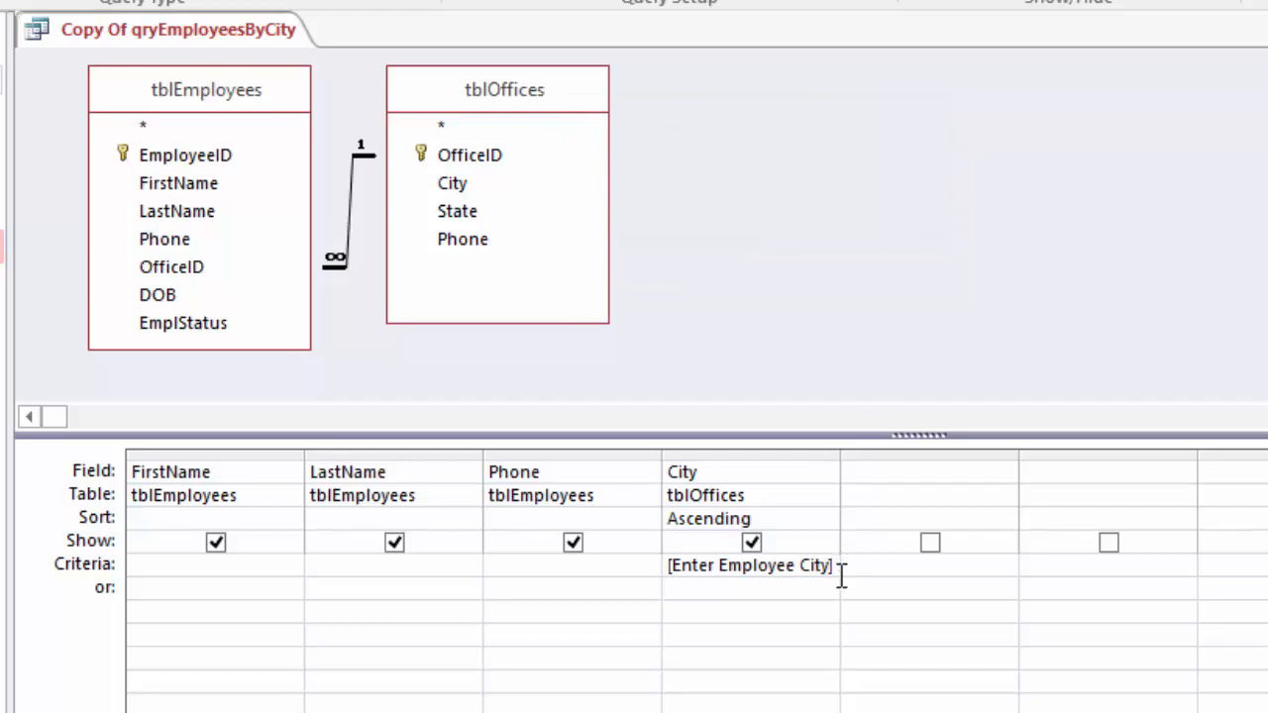
Step: Replace the City criteria with the wildcard *land, display the results, and return to the query design
left_click_drag(838, 566, 659, 560)
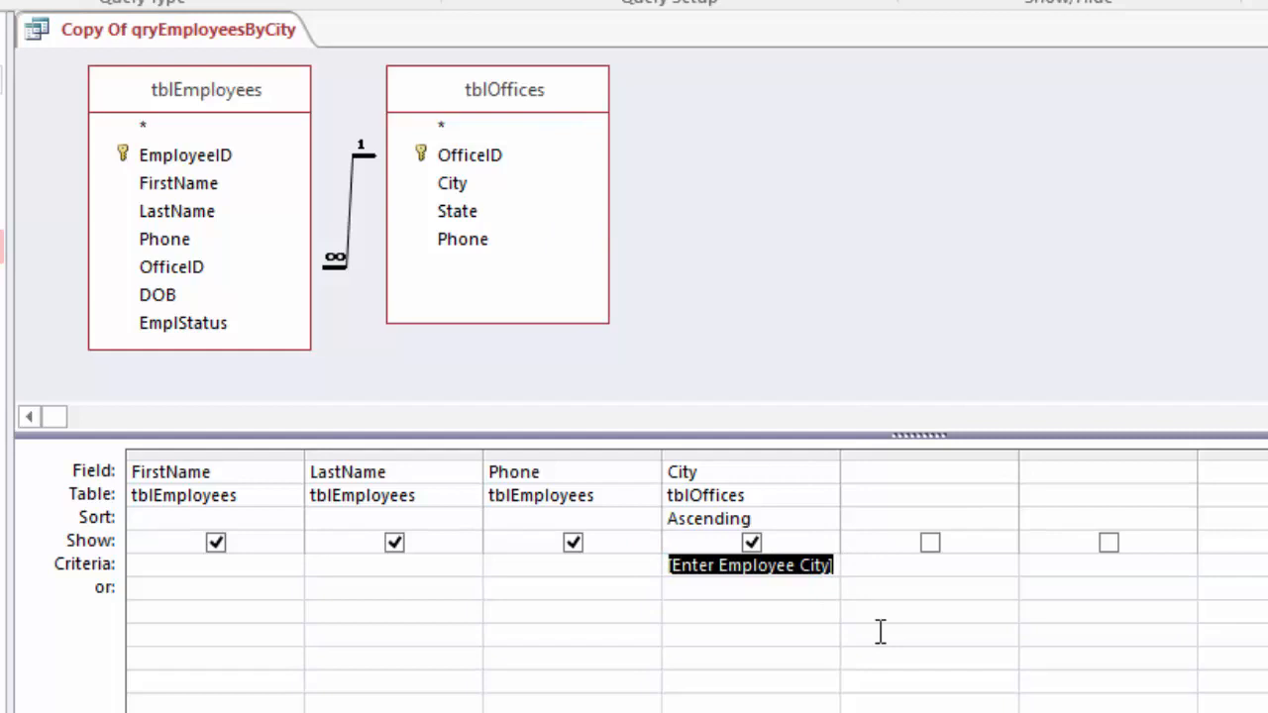
type("*")
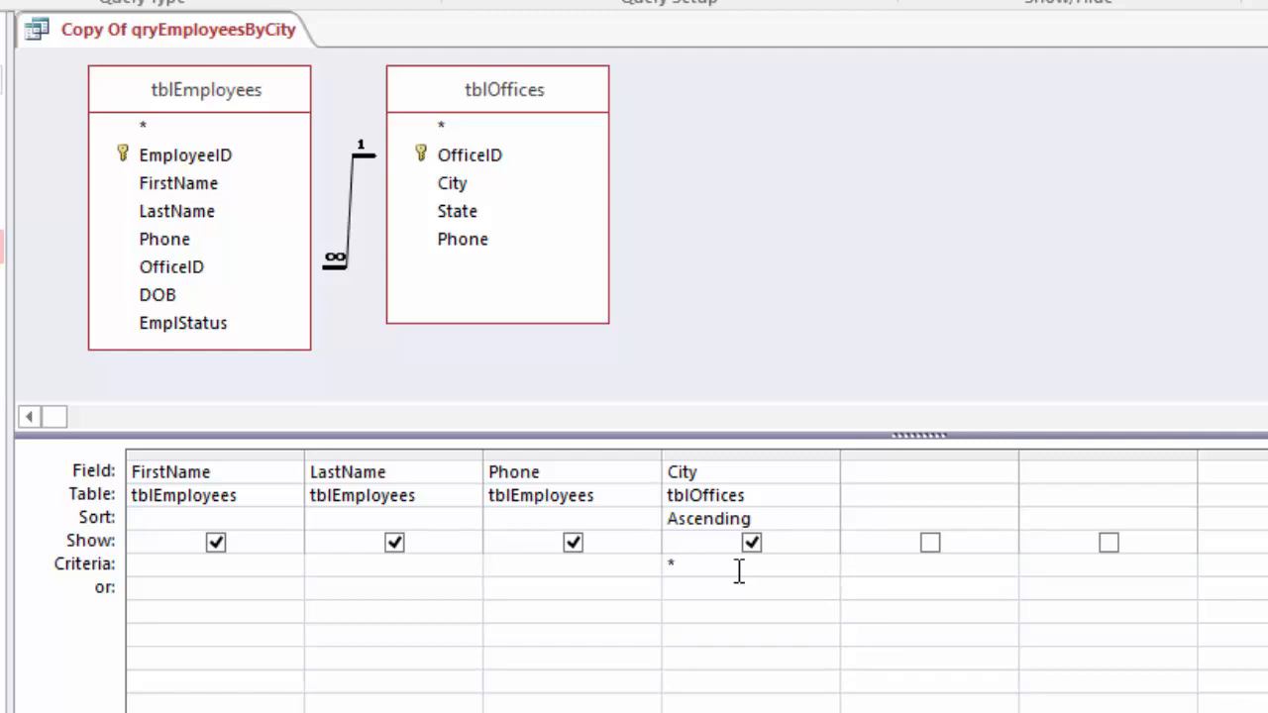
type("land")
right_click(111, 30)
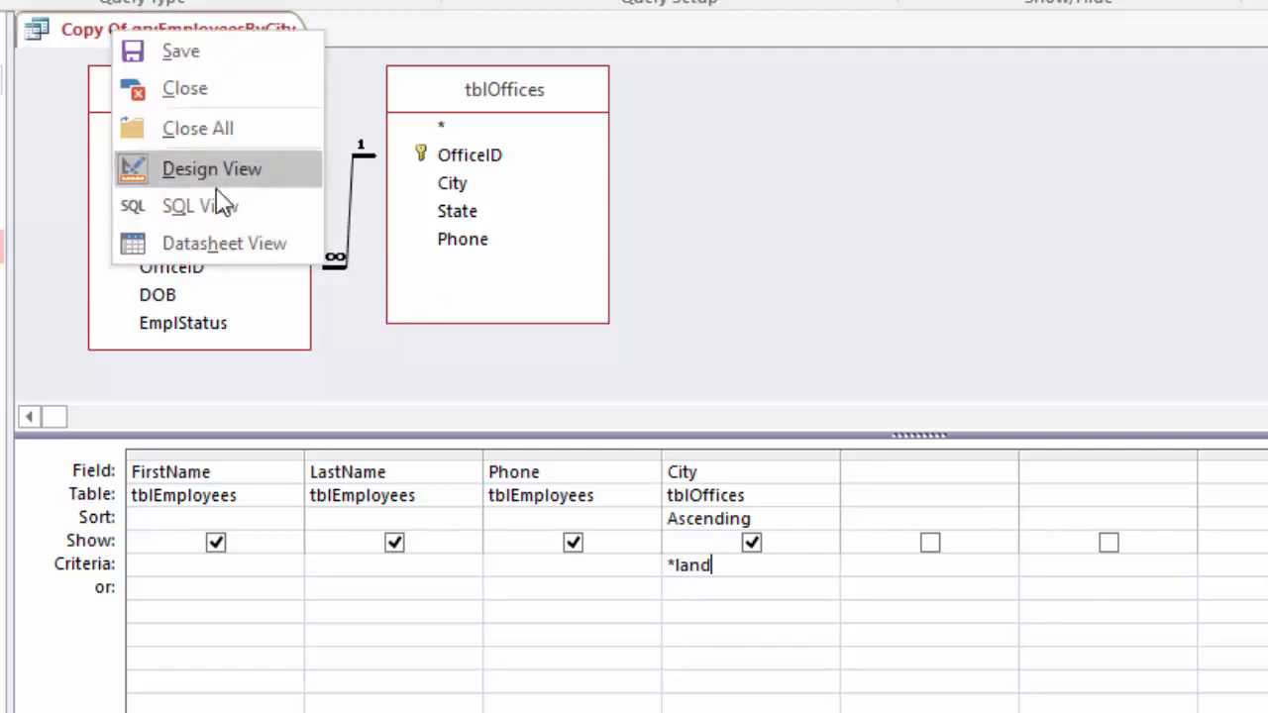
left_click(220, 247)
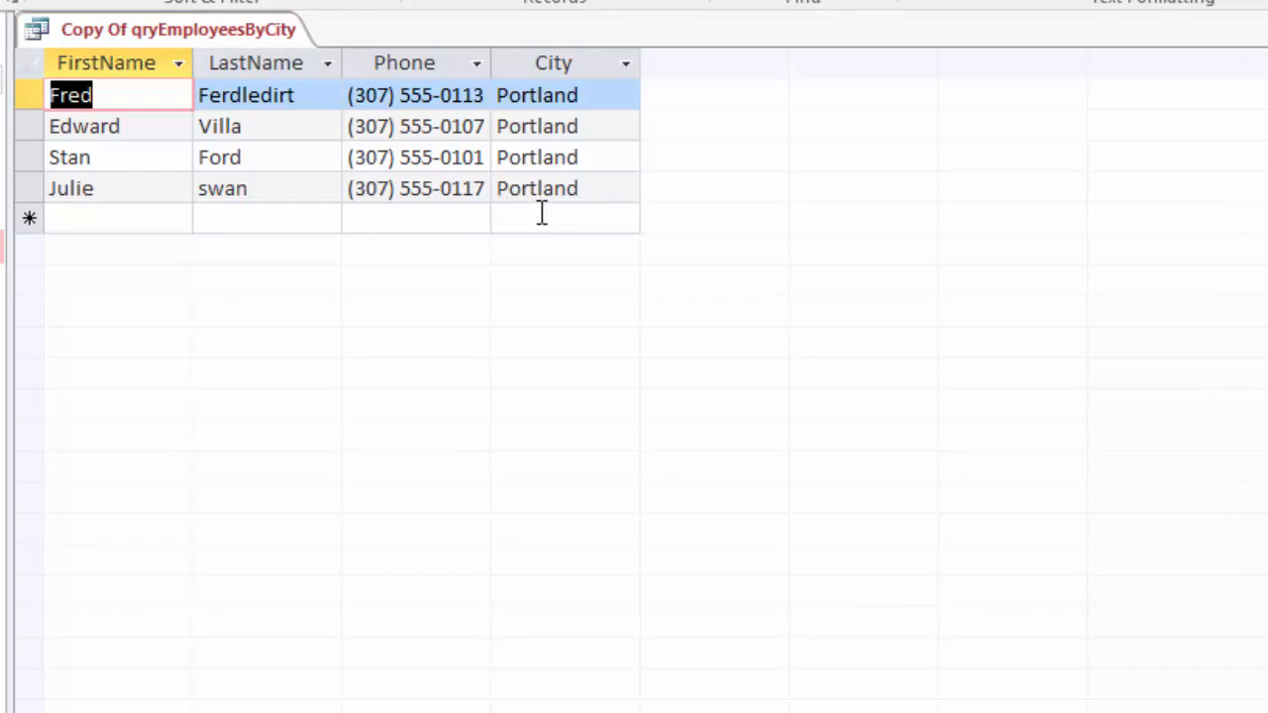
right_click(154, 31)
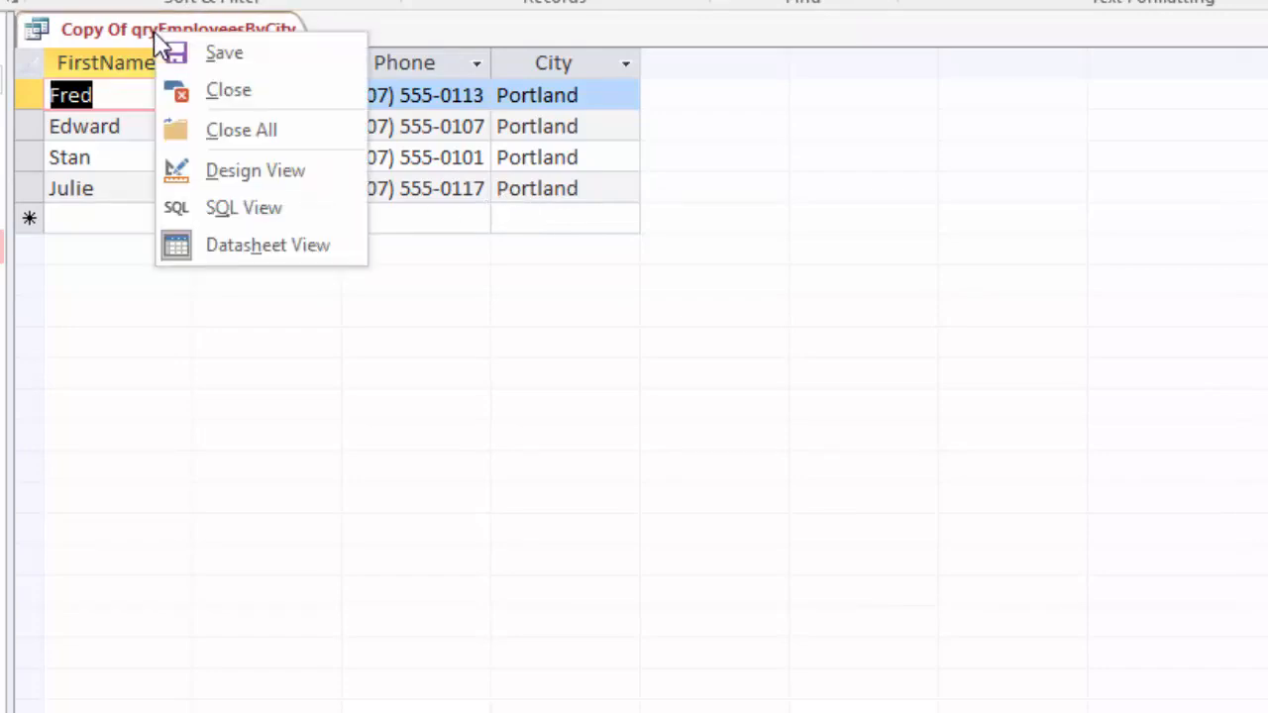
left_click(254, 173)
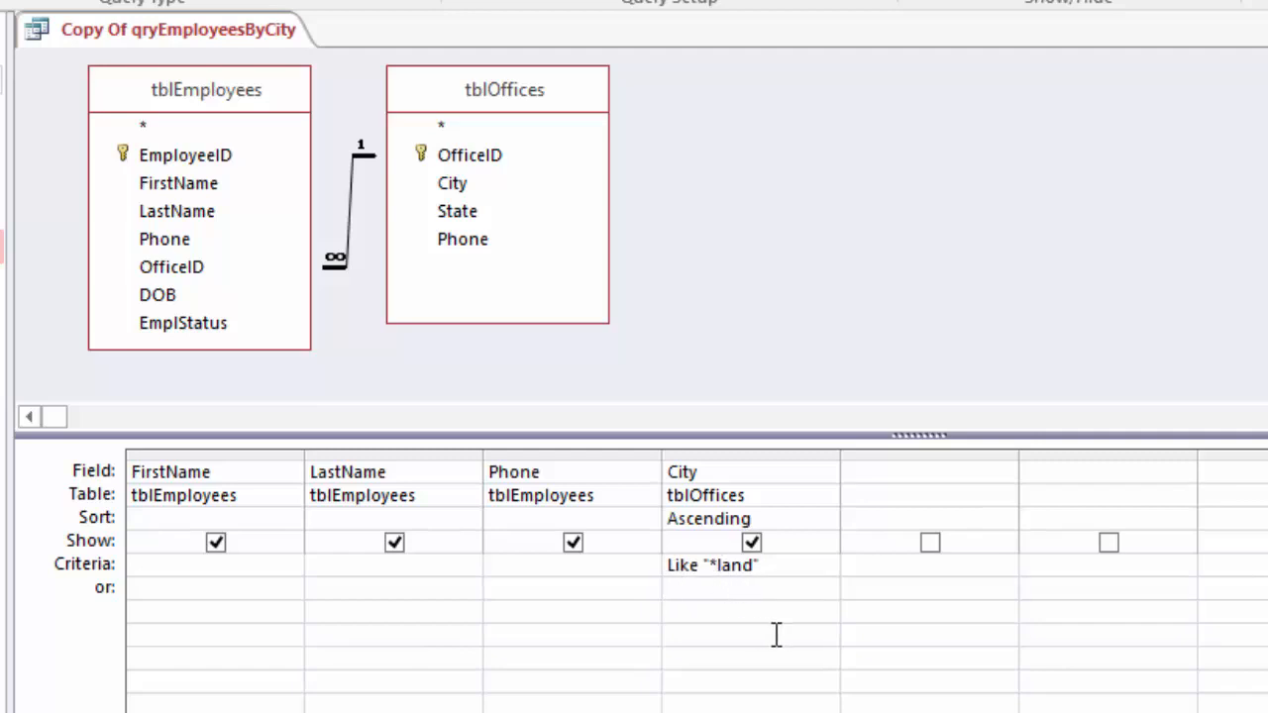
Step: Change the City criteria to Like "land*", display the results, and return to the query design
key("BackSpace")
right_click(166, 30)
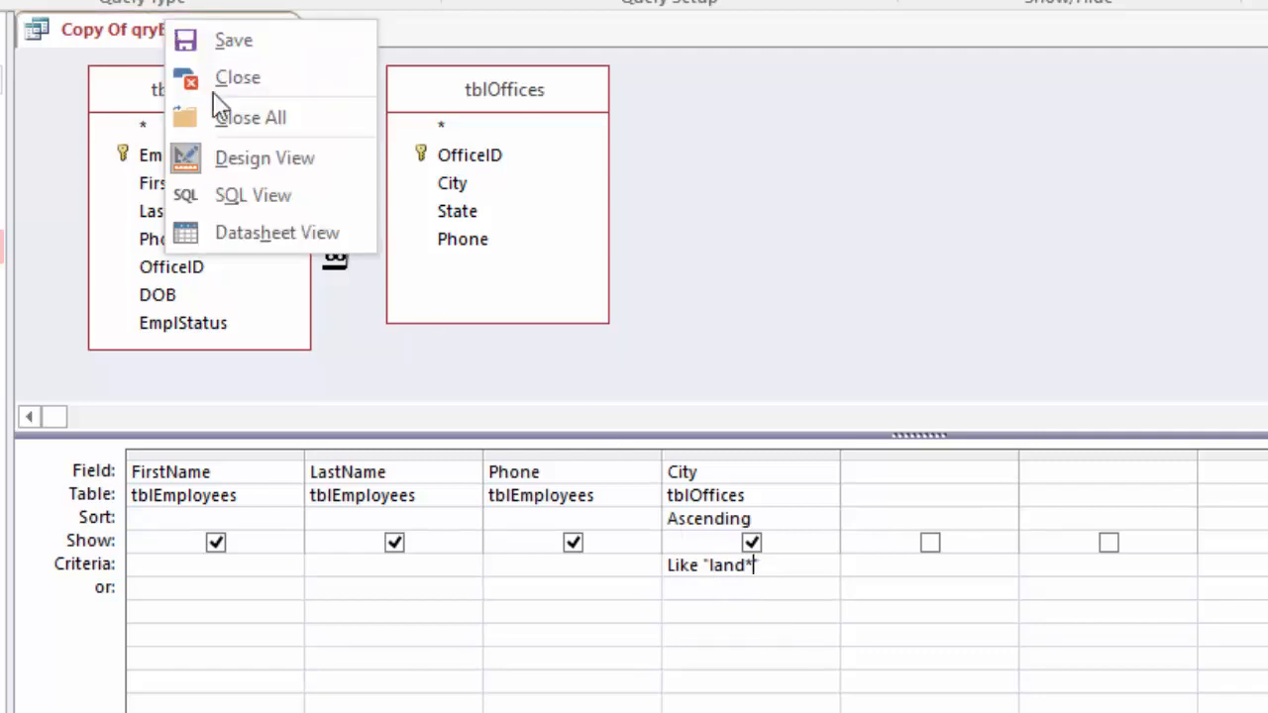
left_click(277, 234)
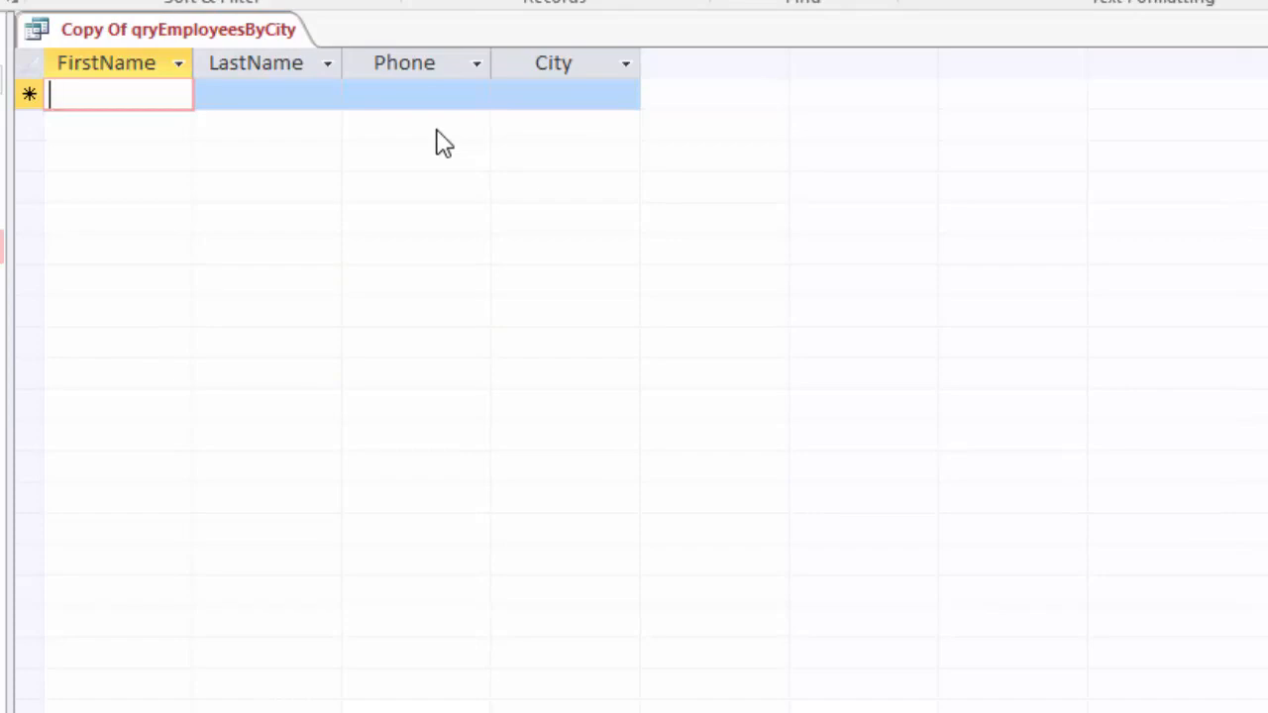
right_click(154, 31)
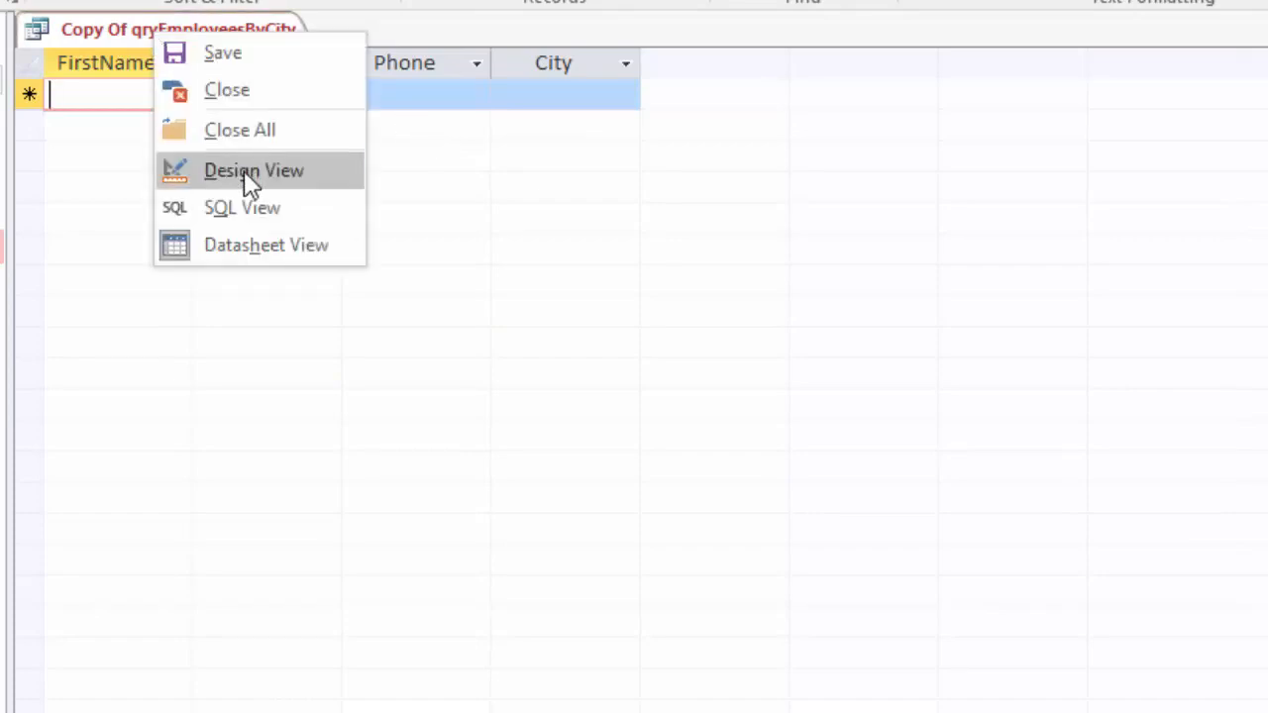
left_click(244, 177)
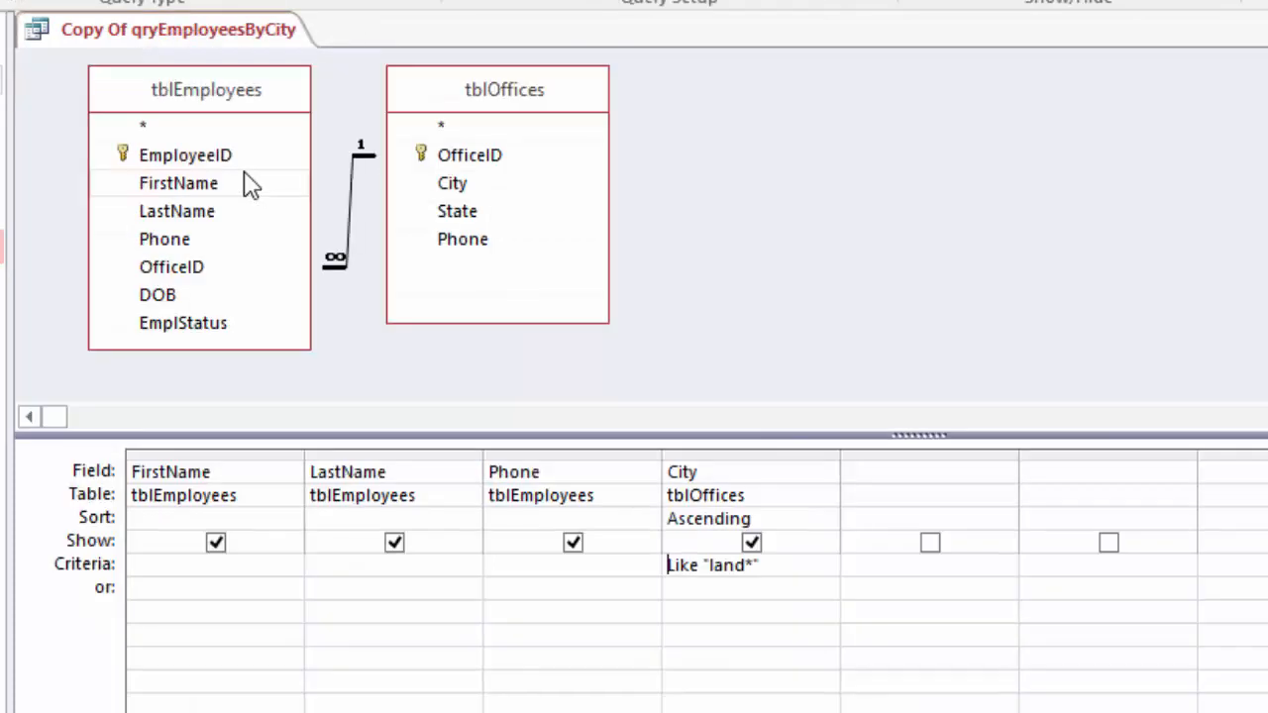
Step: Set the City criteria to Like "*land*", run the query, and examine where "land" occurs in the first record's city
left_click(710, 564)
type("*")
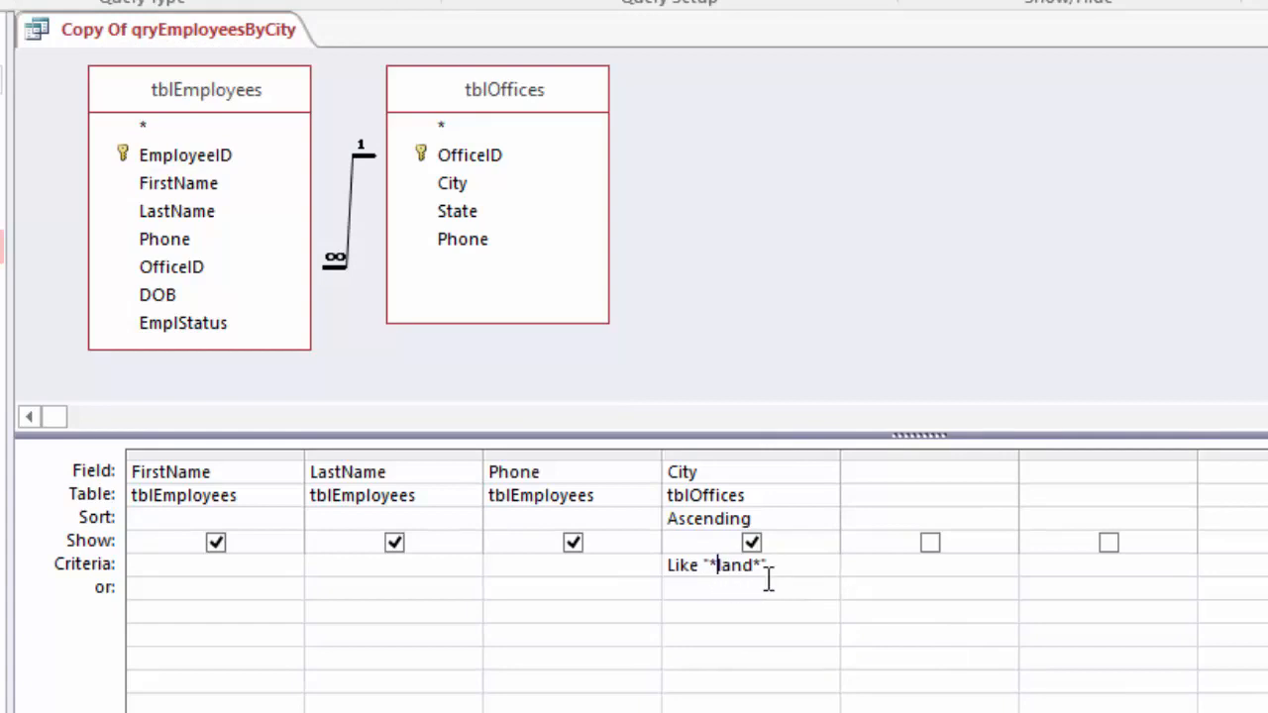
right_click(170, 30)
left_click(283, 239)
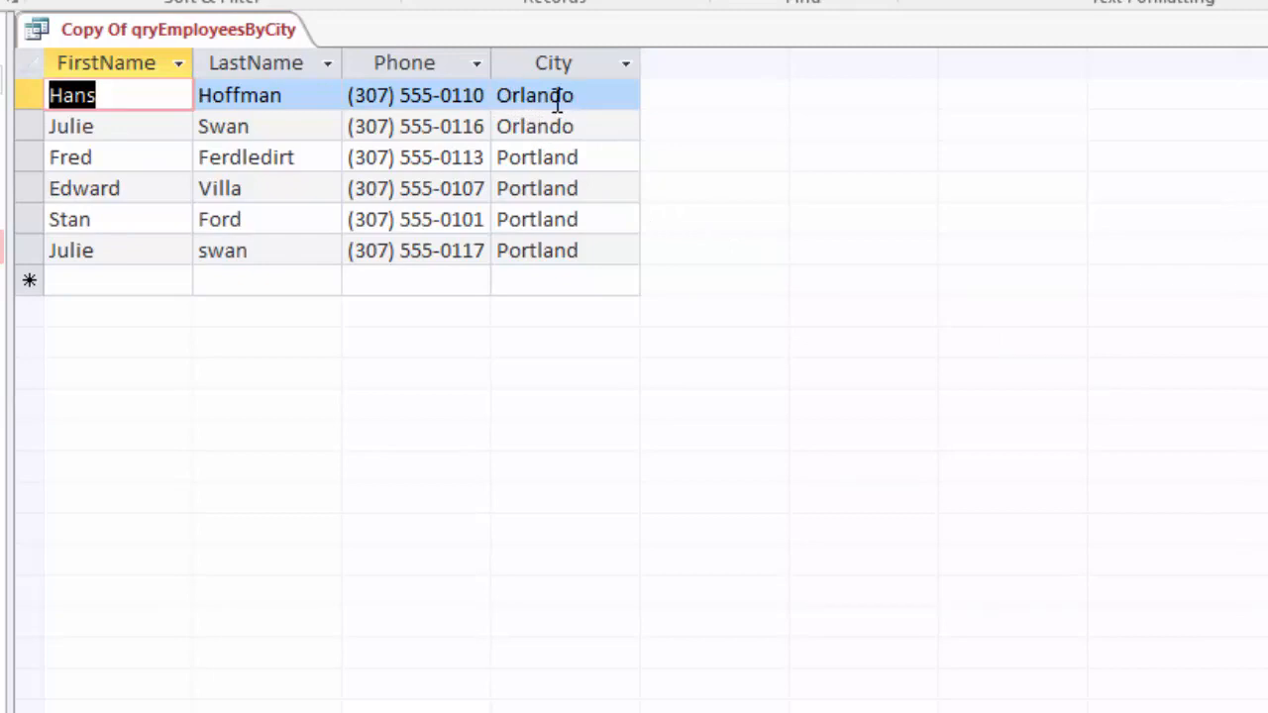
left_click_drag(521, 94, 561, 95)
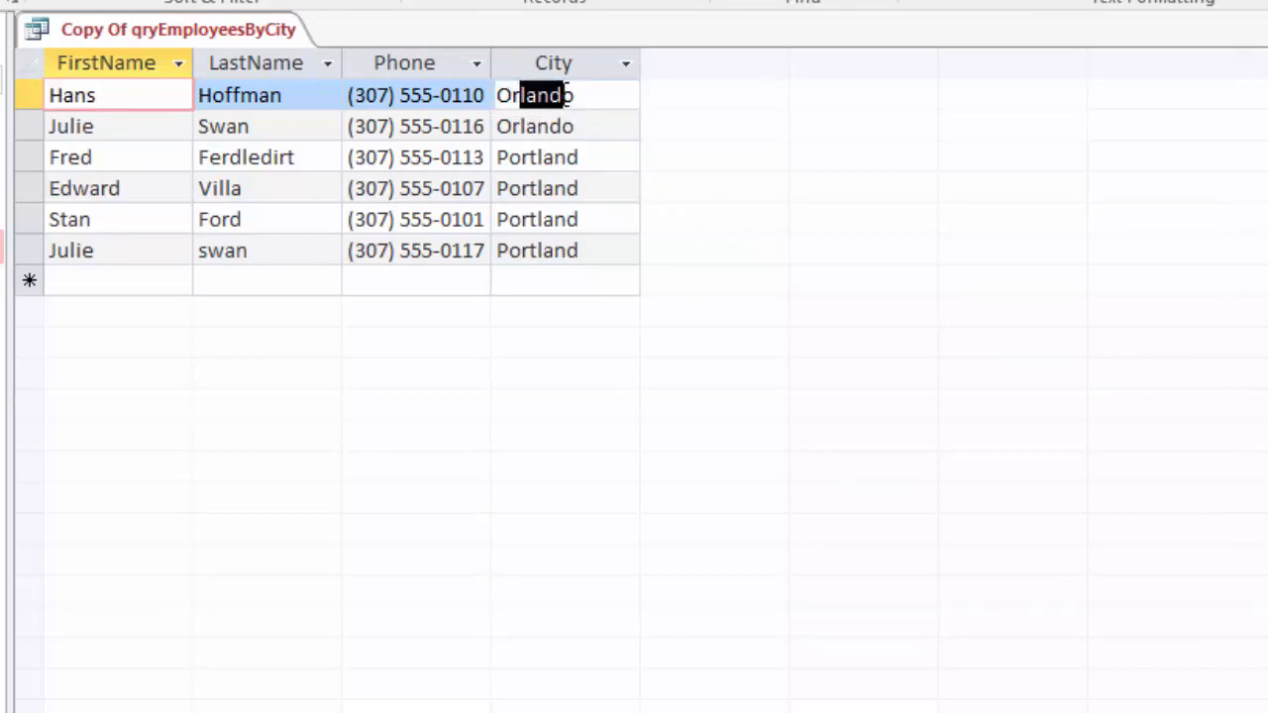
left_click(606, 103)
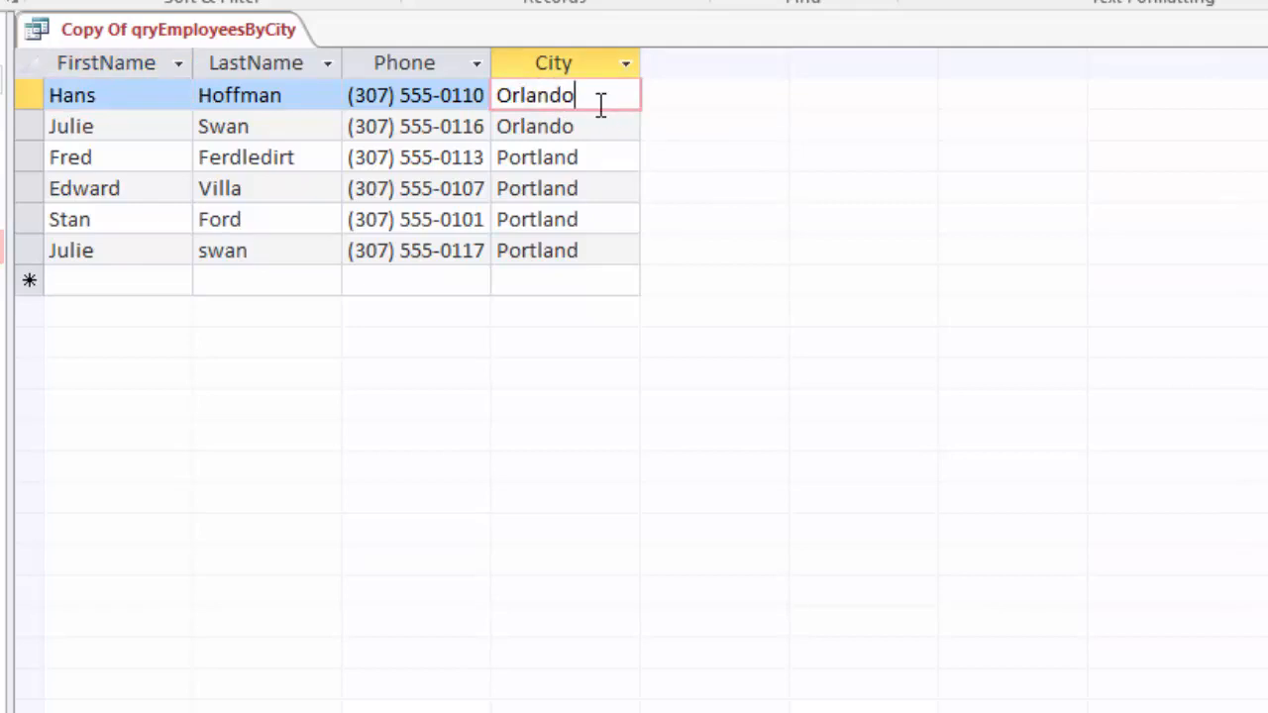
Step: Return to the query design, replace the City criteria with Is Null, and display the results
right_click(141, 32)
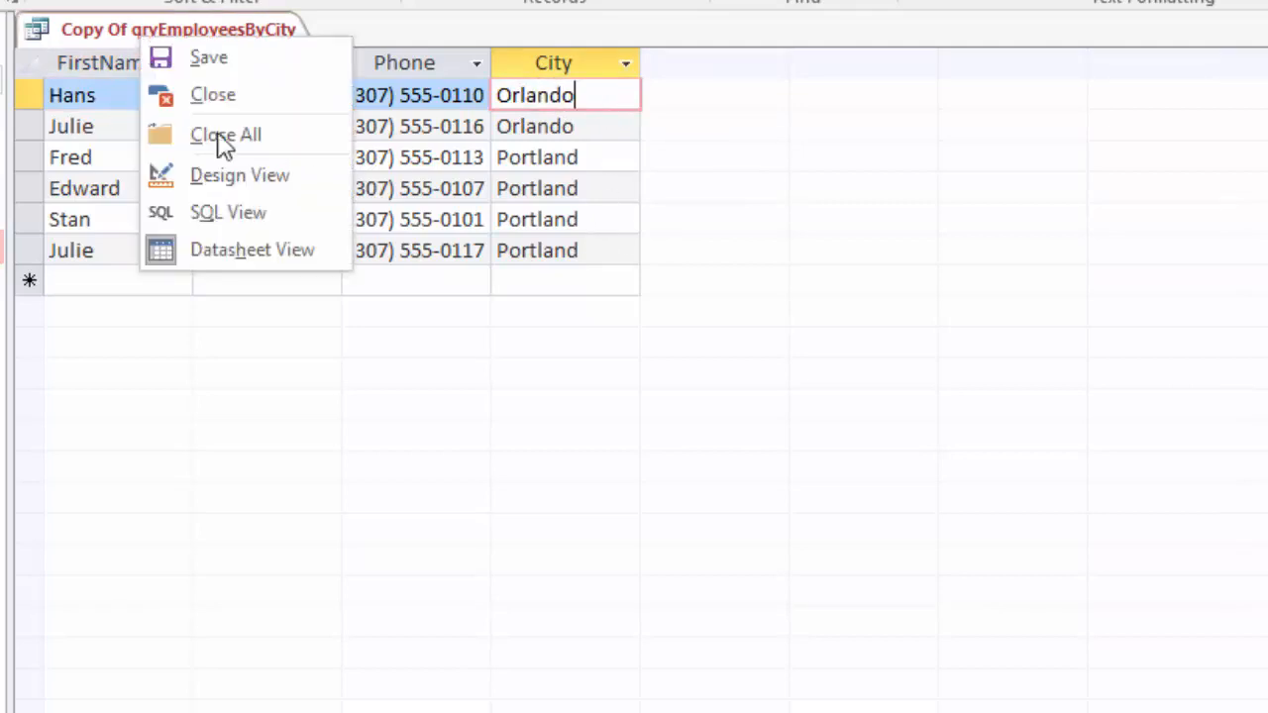
left_click(239, 181)
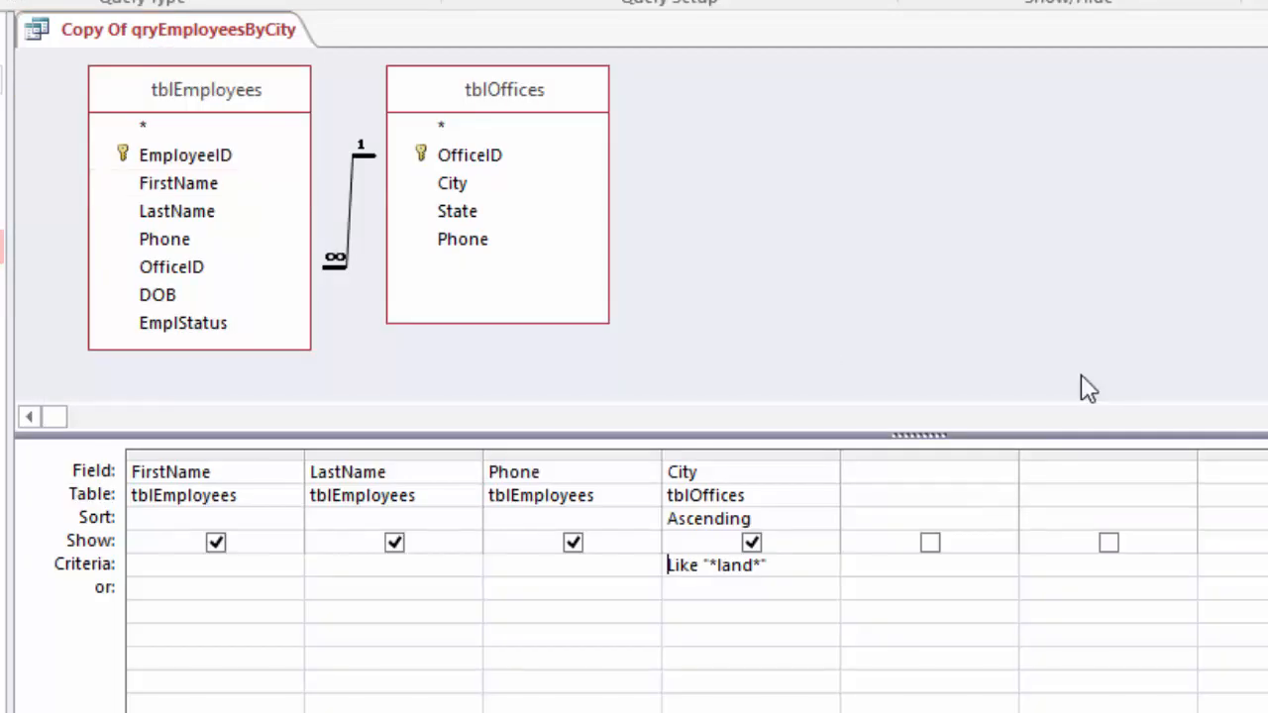
left_click_drag(783, 565, 659, 561)
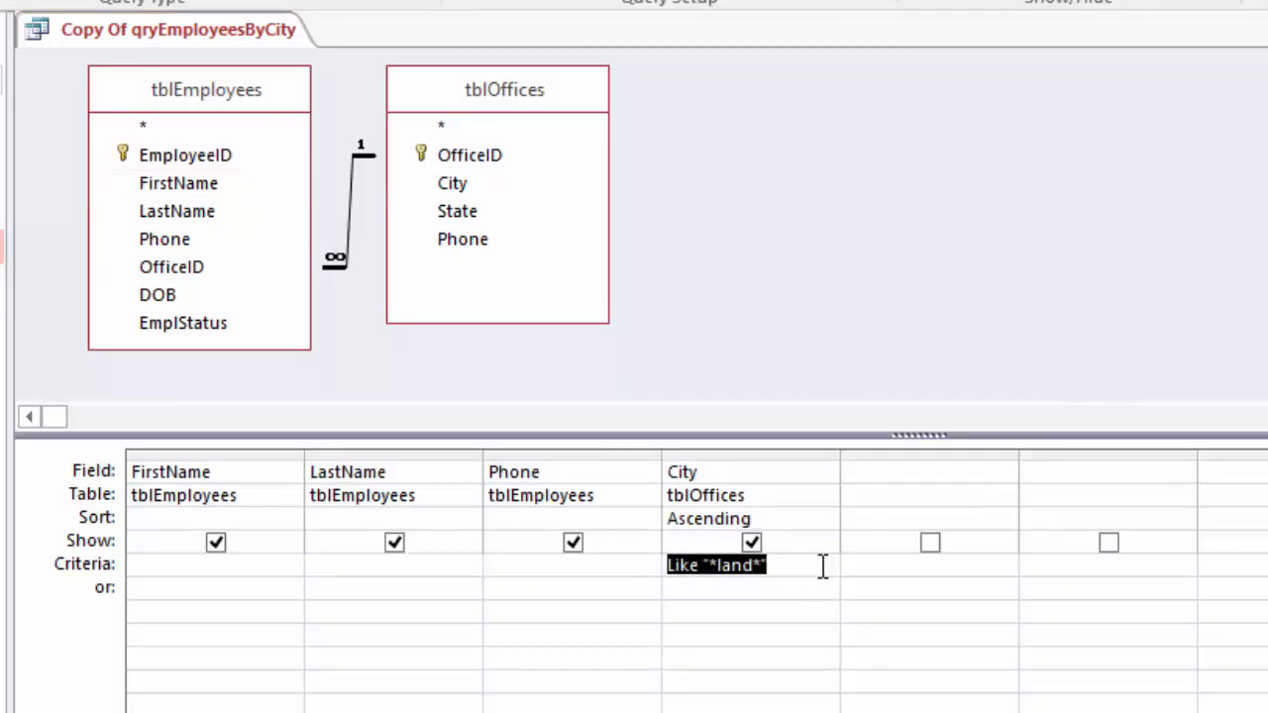
type("is N")
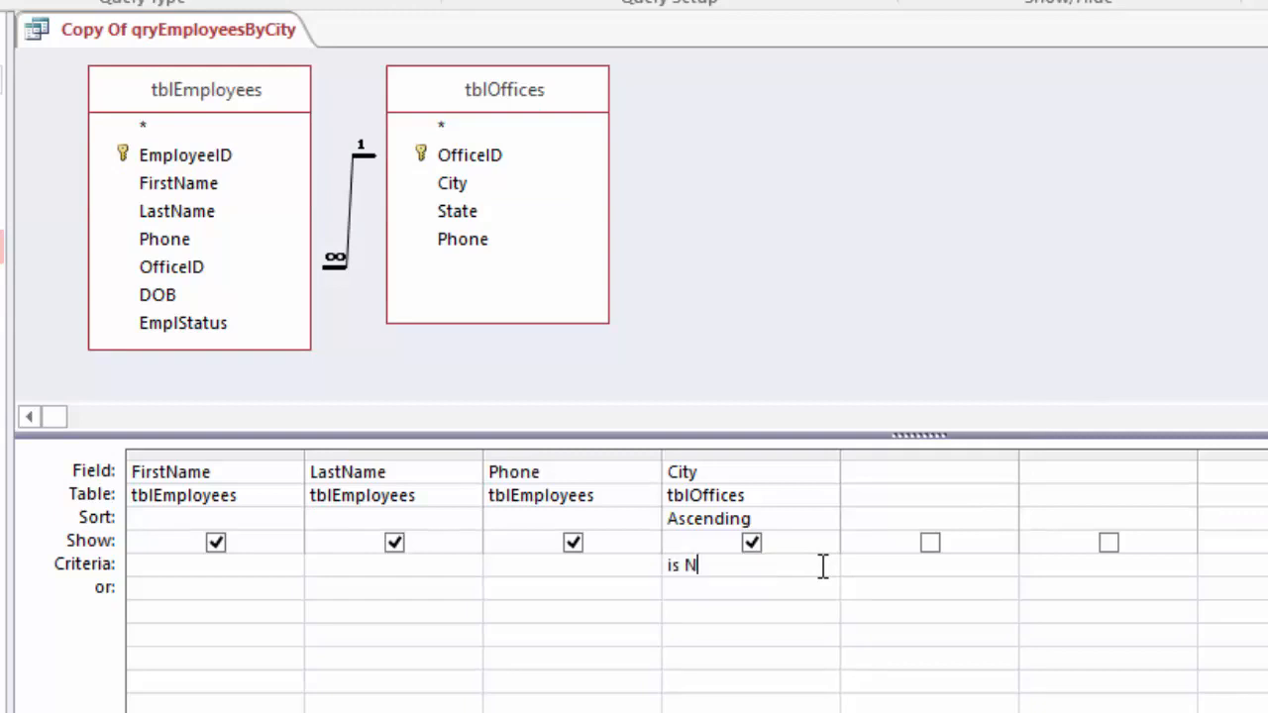
type("ull")
right_click(117, 27)
left_click(198, 235)
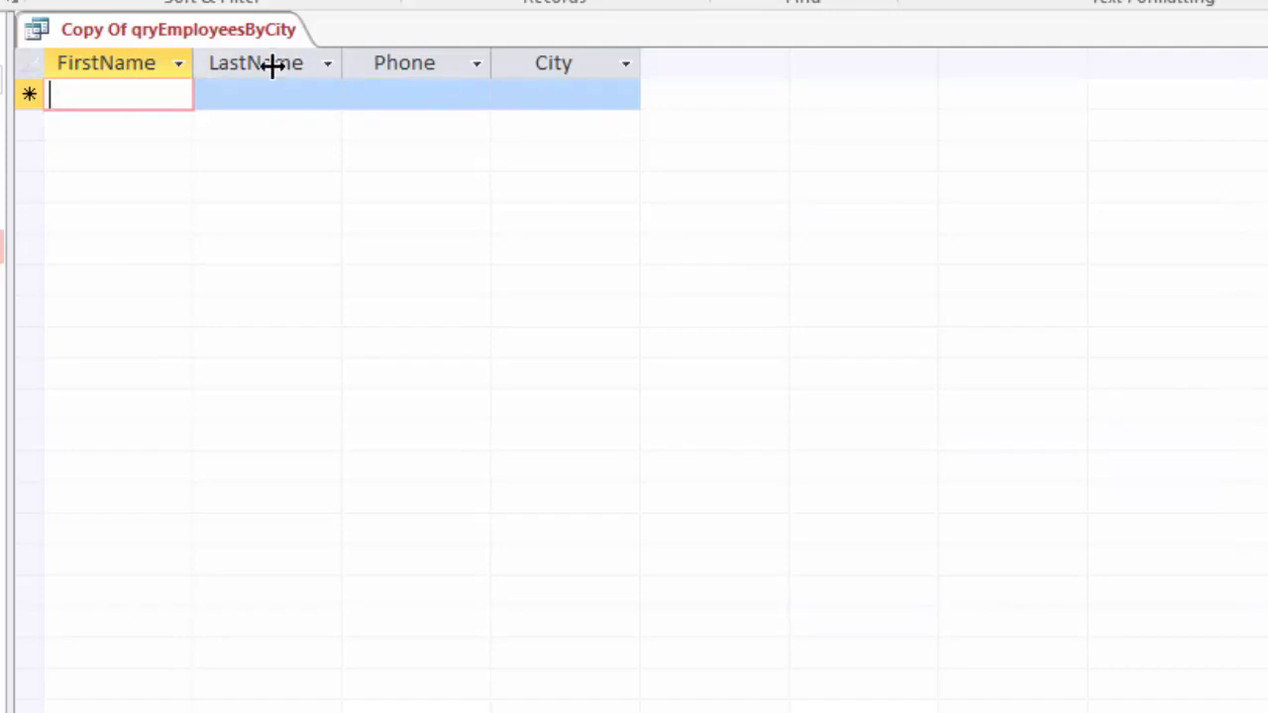
Step: Return to the query design and clear the City criteria
left_click(110, 29)
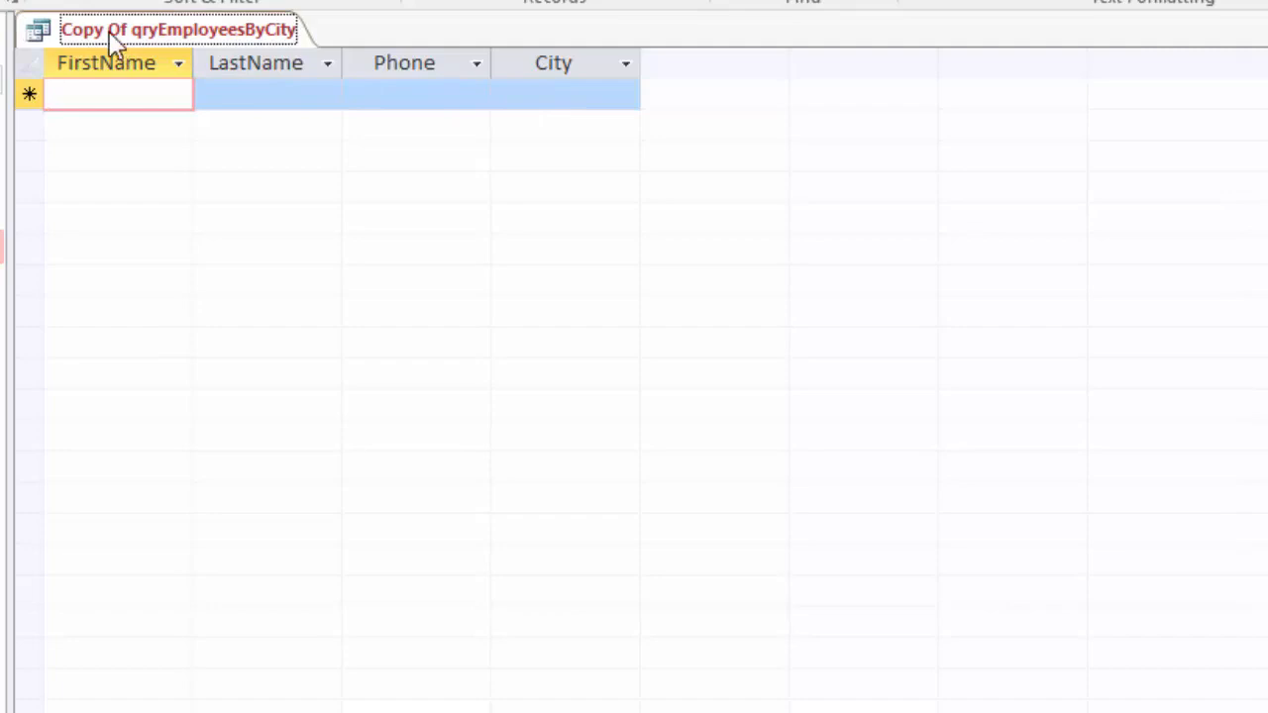
right_click(162, 44)
left_click(253, 170)
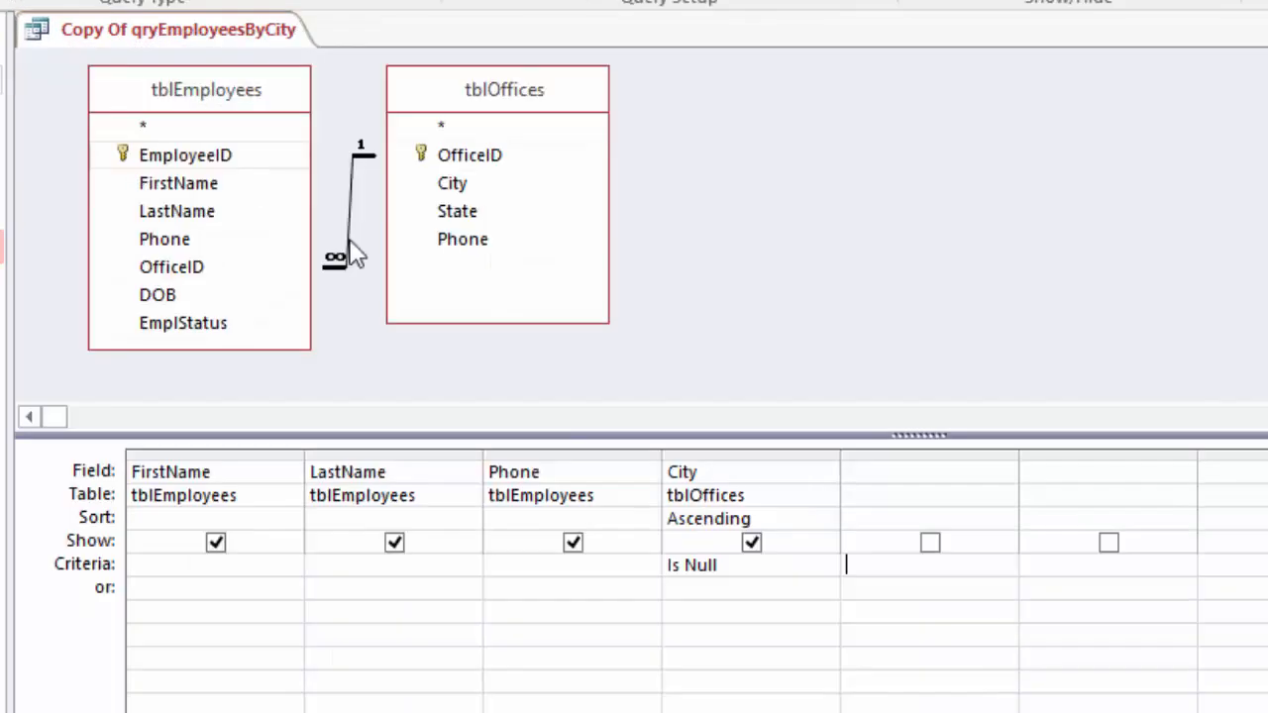
left_click_drag(724, 566, 660, 565)
key("Delete")
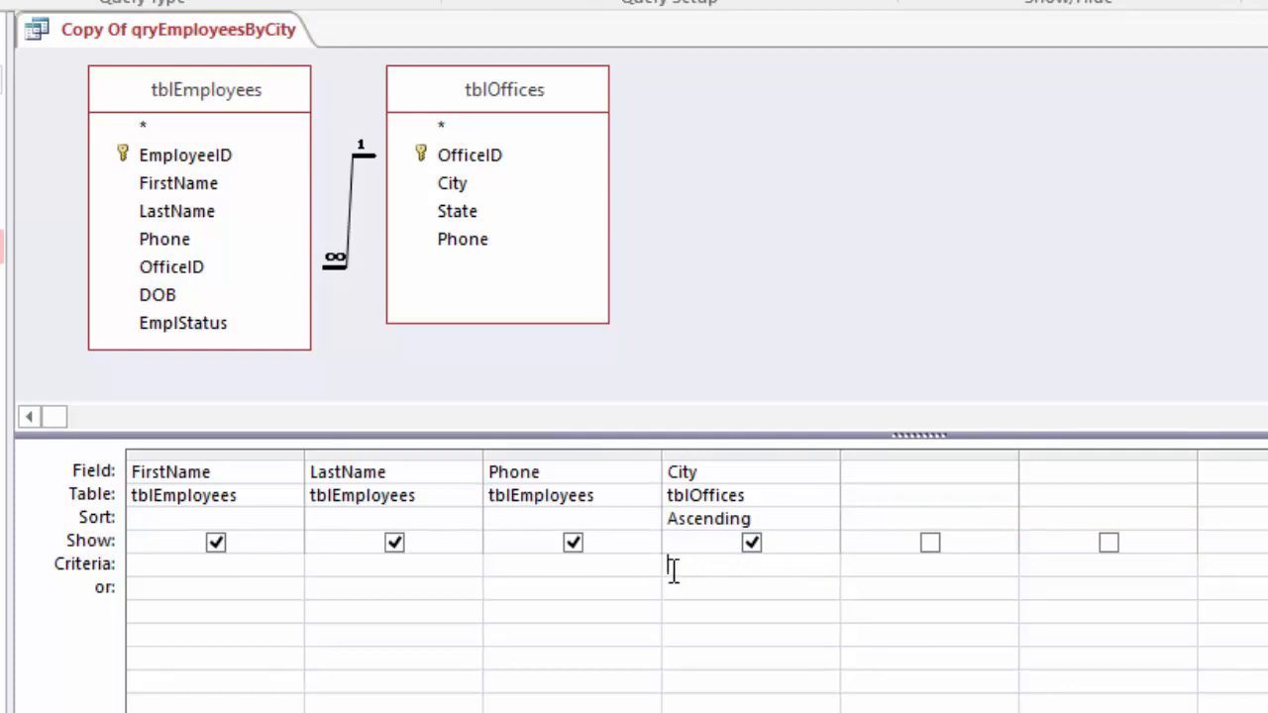
Step: Add the EmployeeID field from tblEmployees to the query and place it as the first column
double_click(181, 158)
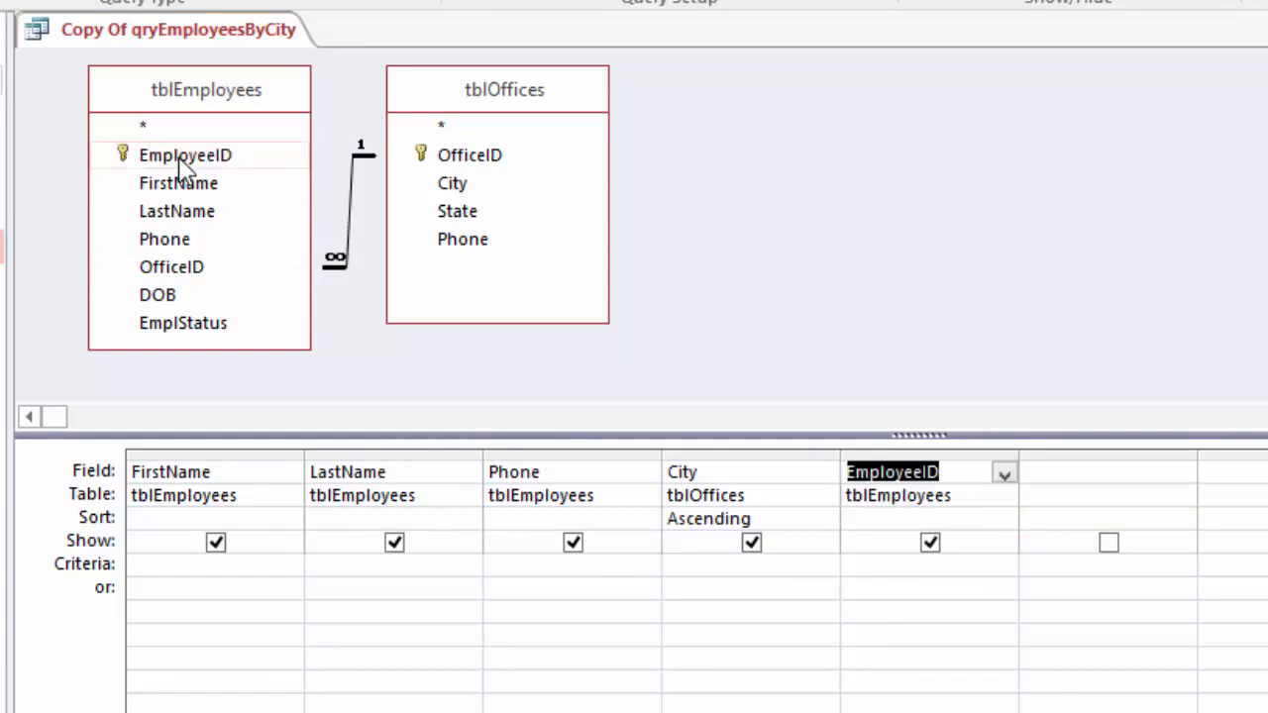
left_click(917, 450)
left_click_drag(917, 450, 168, 500)
left_click(281, 634)
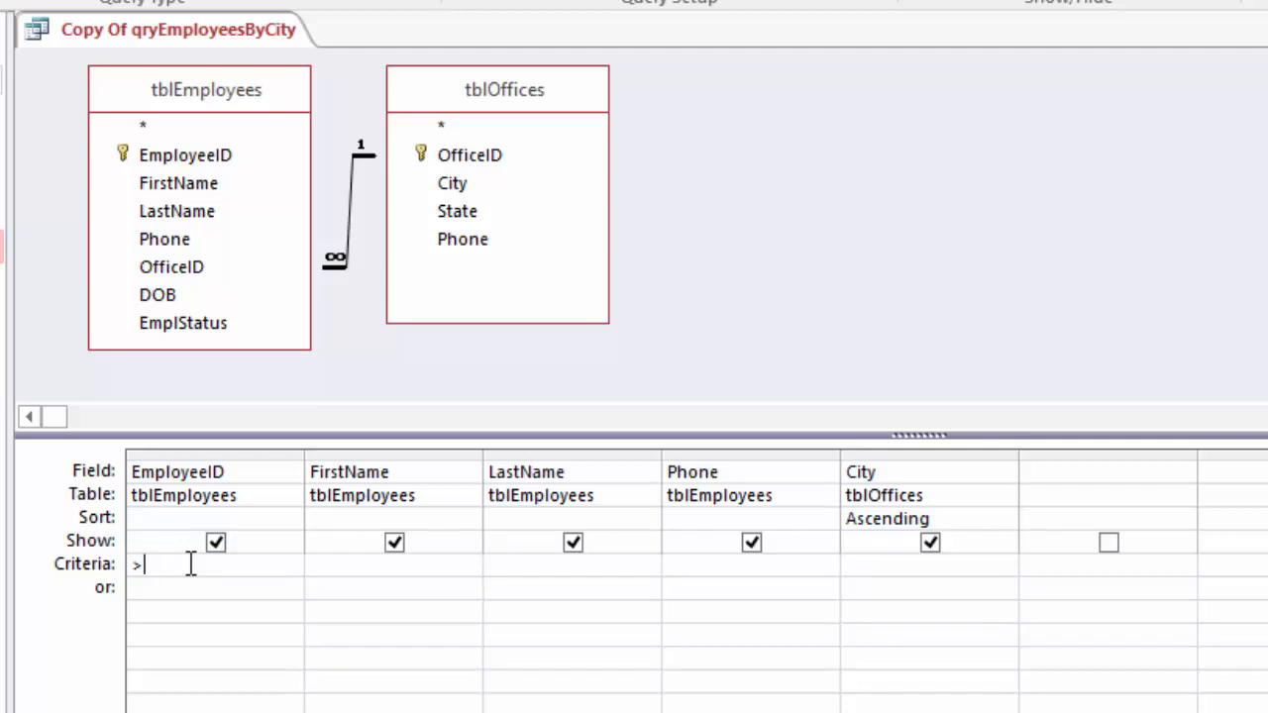
Step: Set the EmployeeID criteria to >10 and display the query results
type("10")
right_click(143, 39)
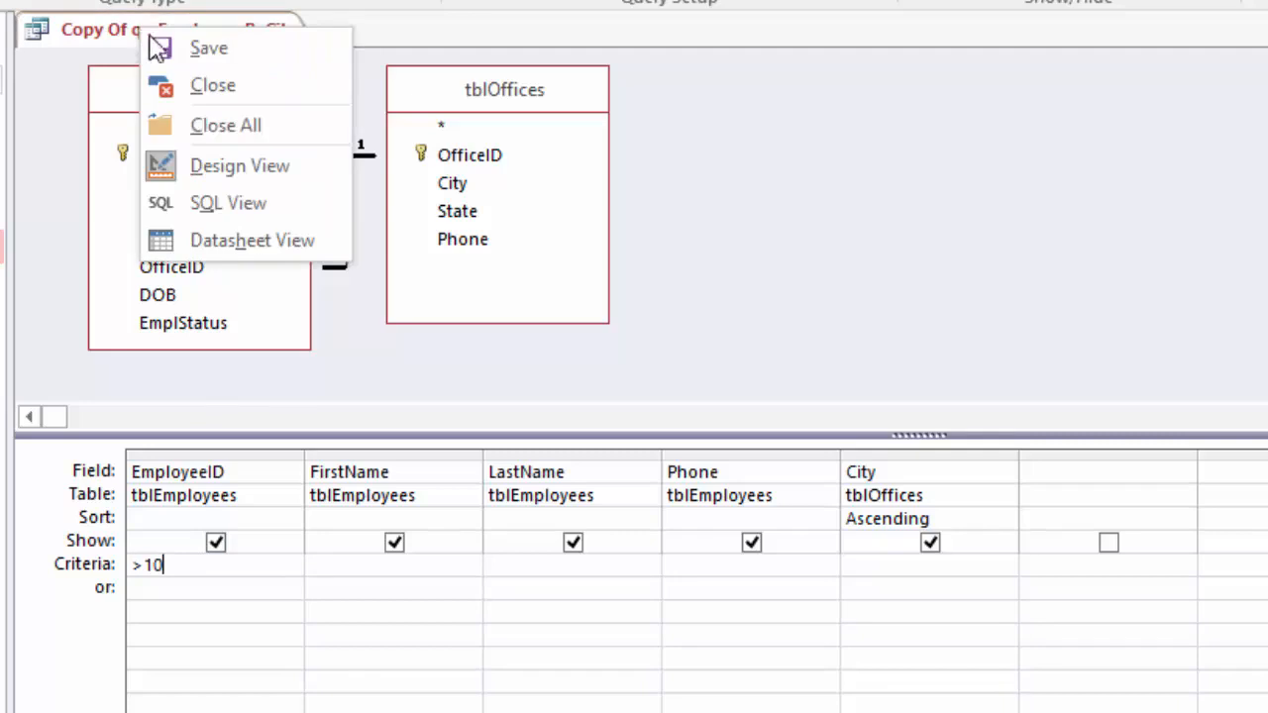
left_click(234, 241)
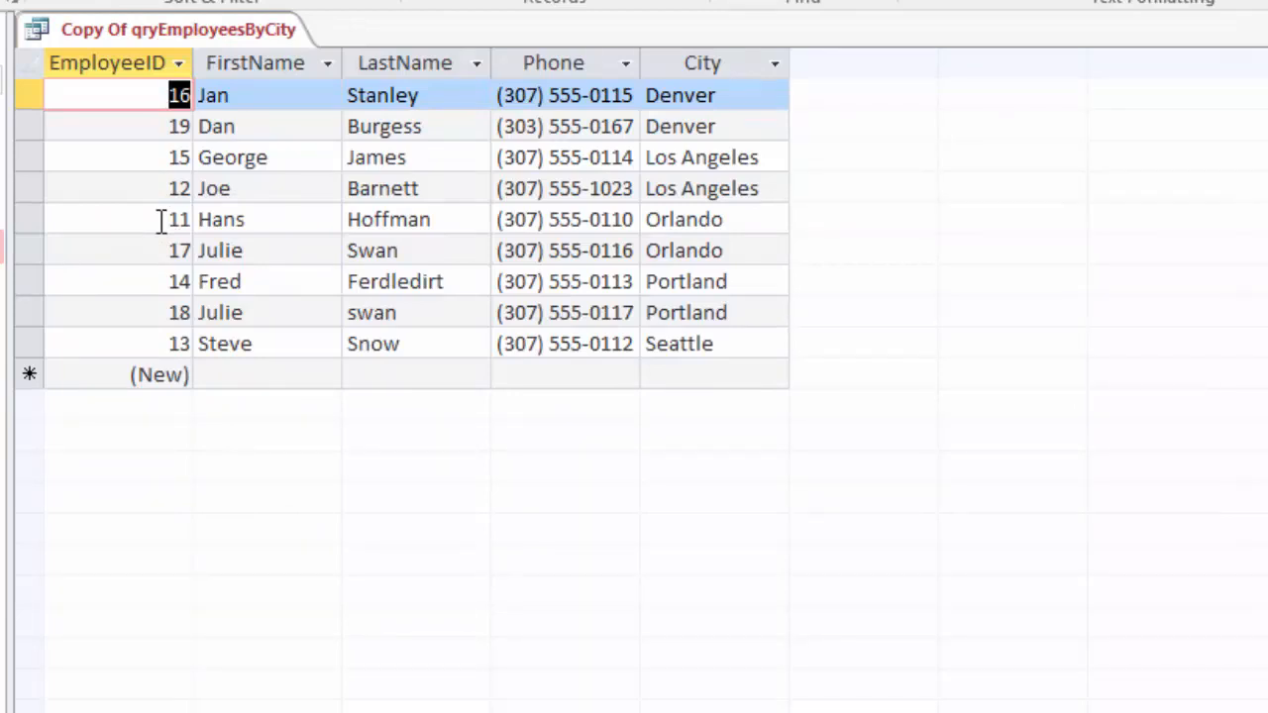
Step: Return to the query design, change the EmployeeID criteria to <10, and display the results
right_click(143, 30)
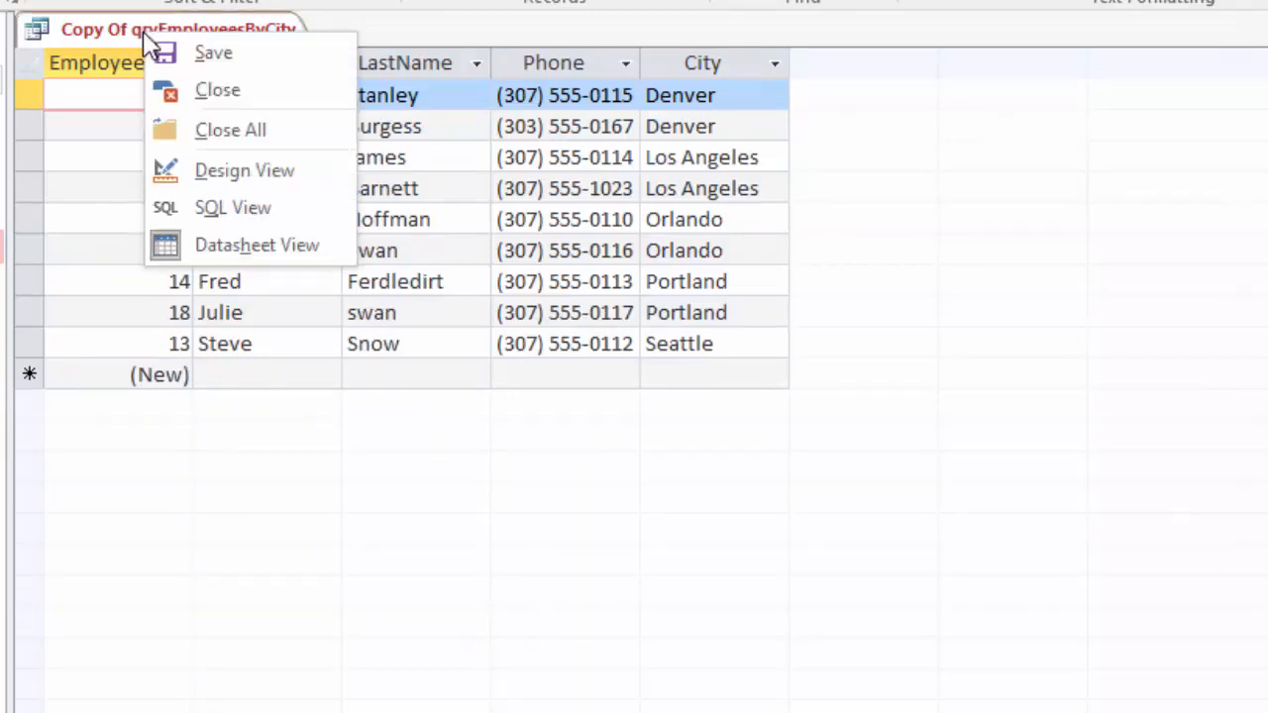
left_click(231, 171)
left_click_drag(143, 564, 131, 564)
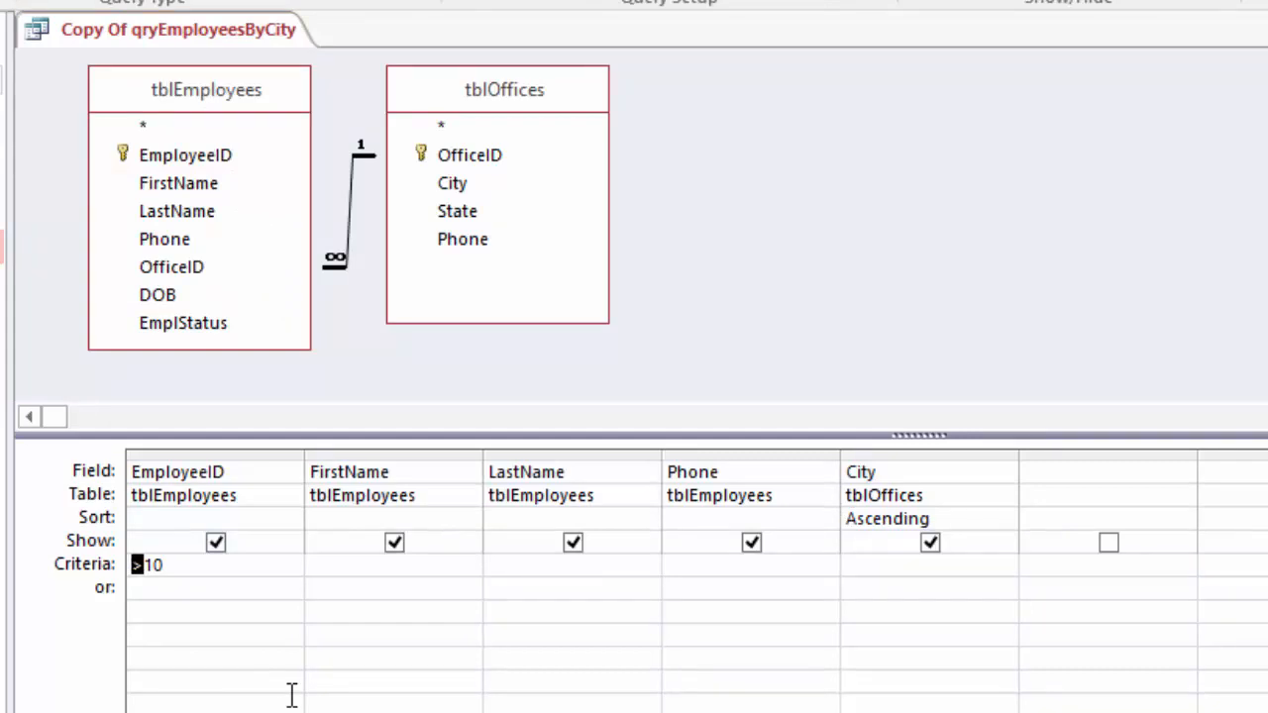
type("<")
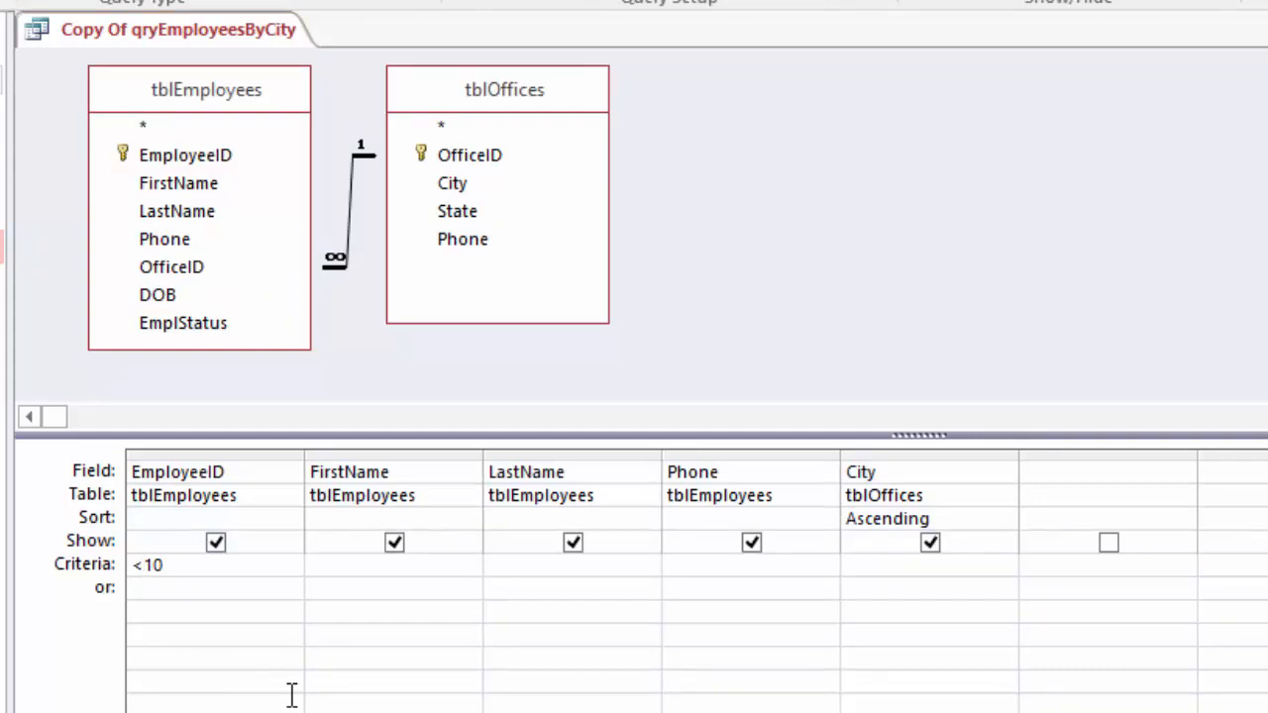
right_click(164, 32)
left_click(252, 238)
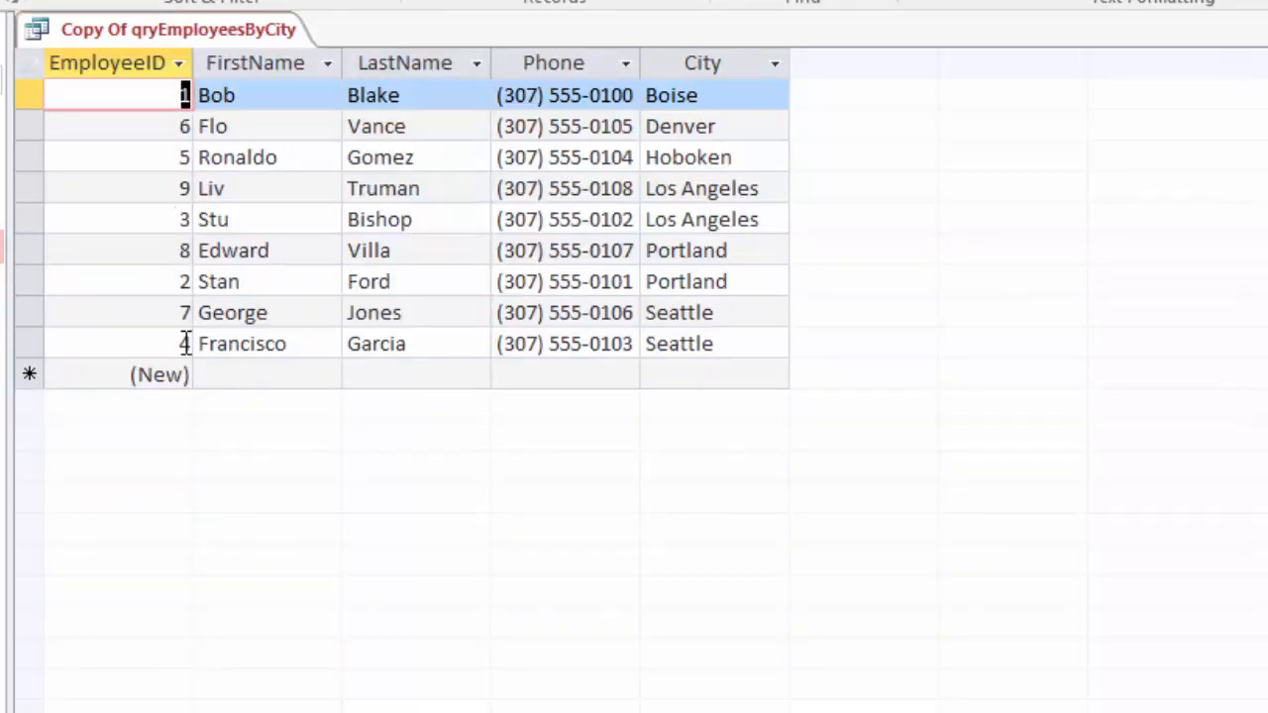
Step: Return to the query design, change the EmployeeID criteria to =10, and display the results
right_click(130, 37)
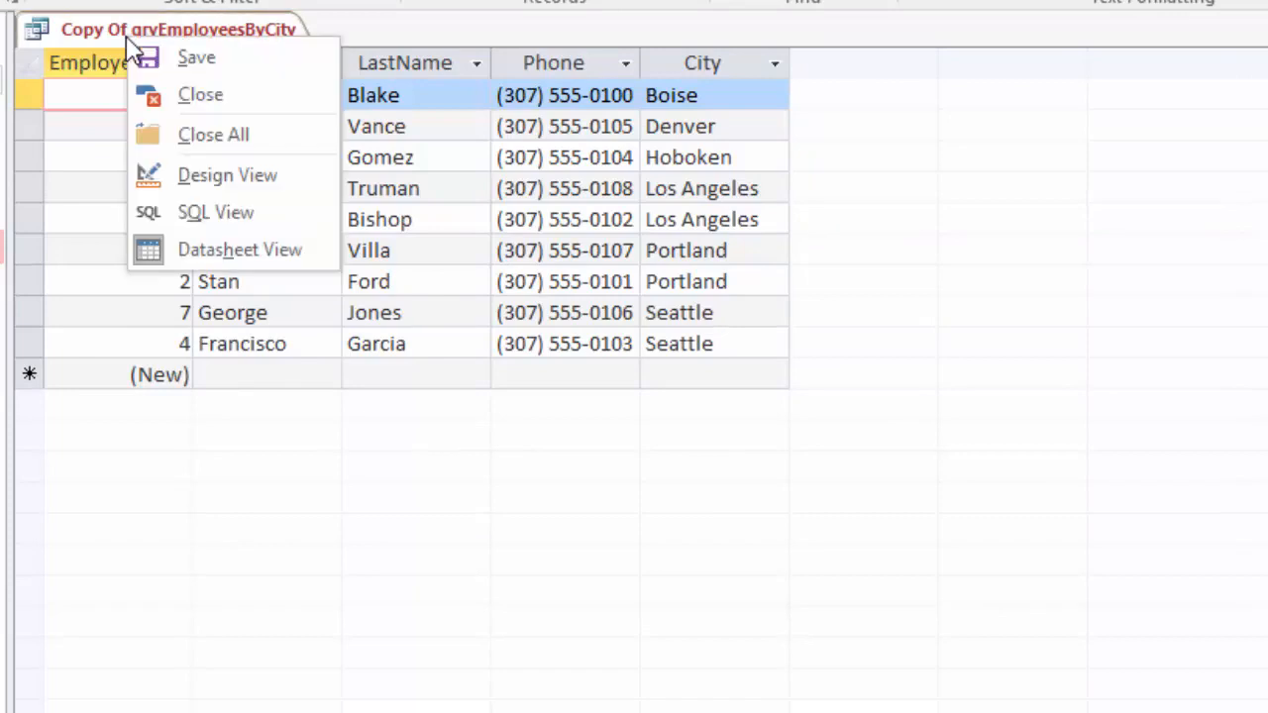
left_click(212, 184)
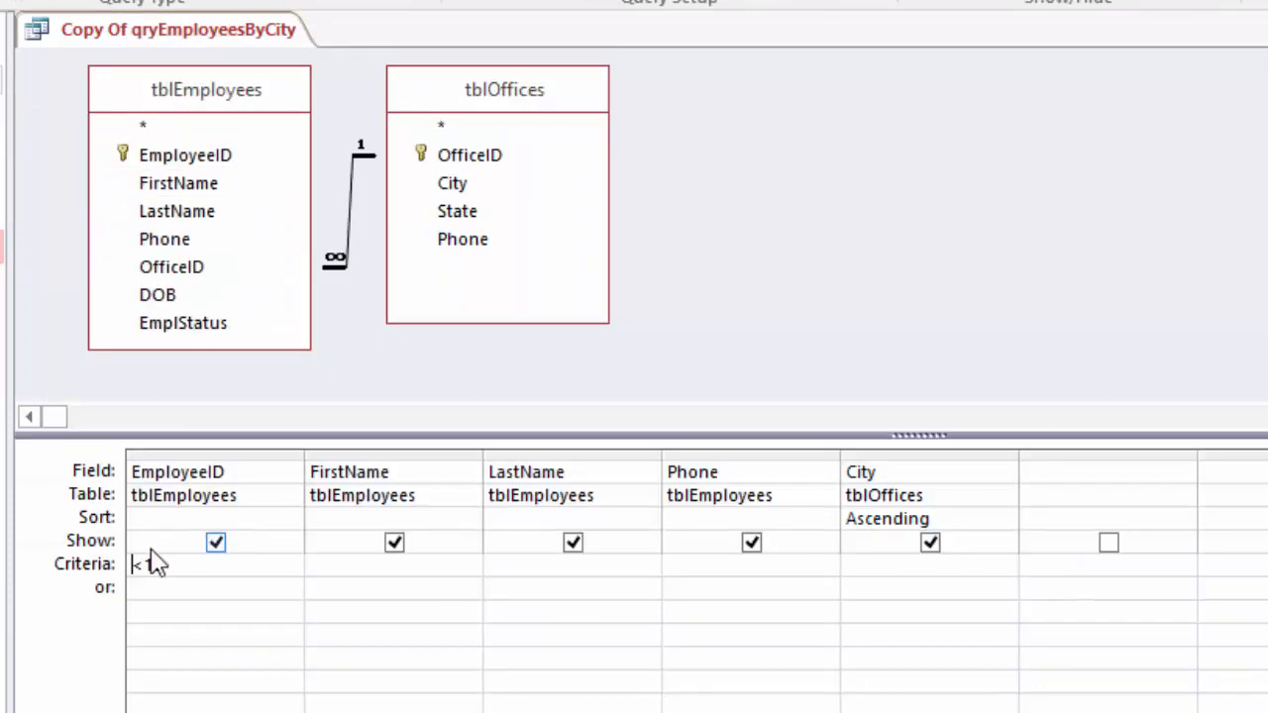
left_click_drag(141, 564, 131, 564)
type("=")
right_click(117, 41)
left_click(235, 250)
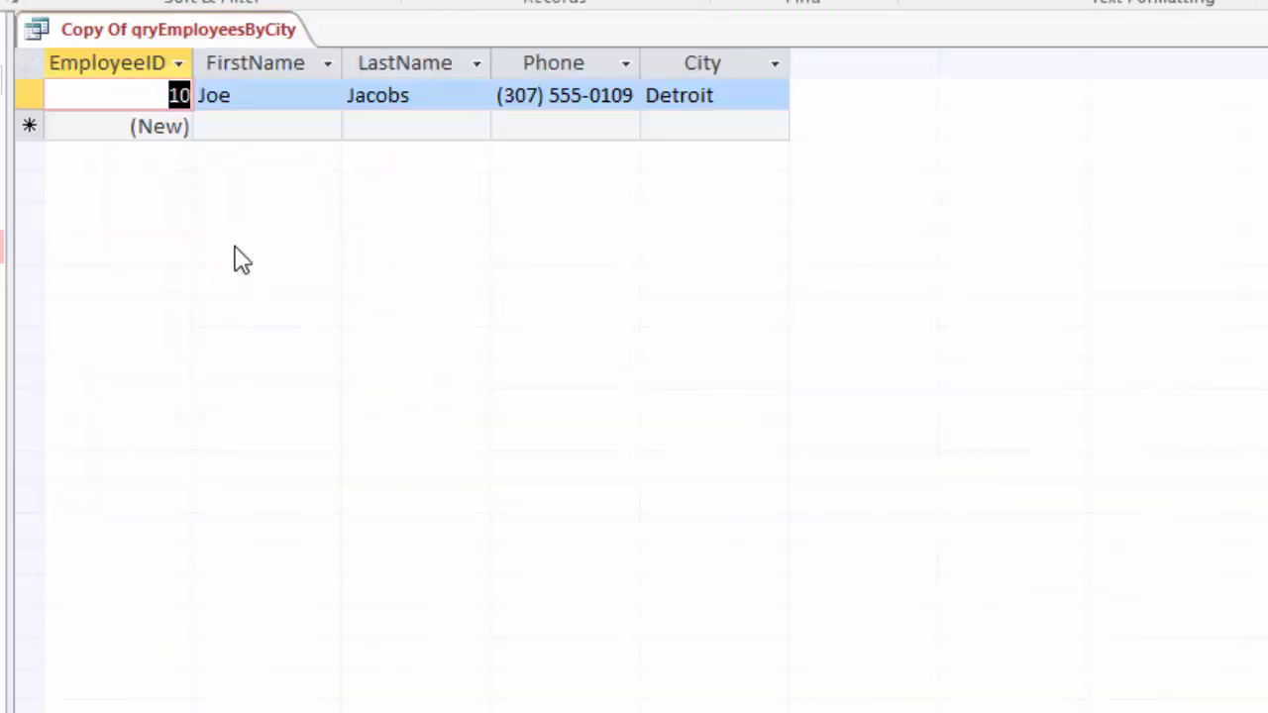
Step: Replace the EmployeeID criteria with between 5 and 15, display the results, and check the record at the range's upper limit
right_click(142, 39)
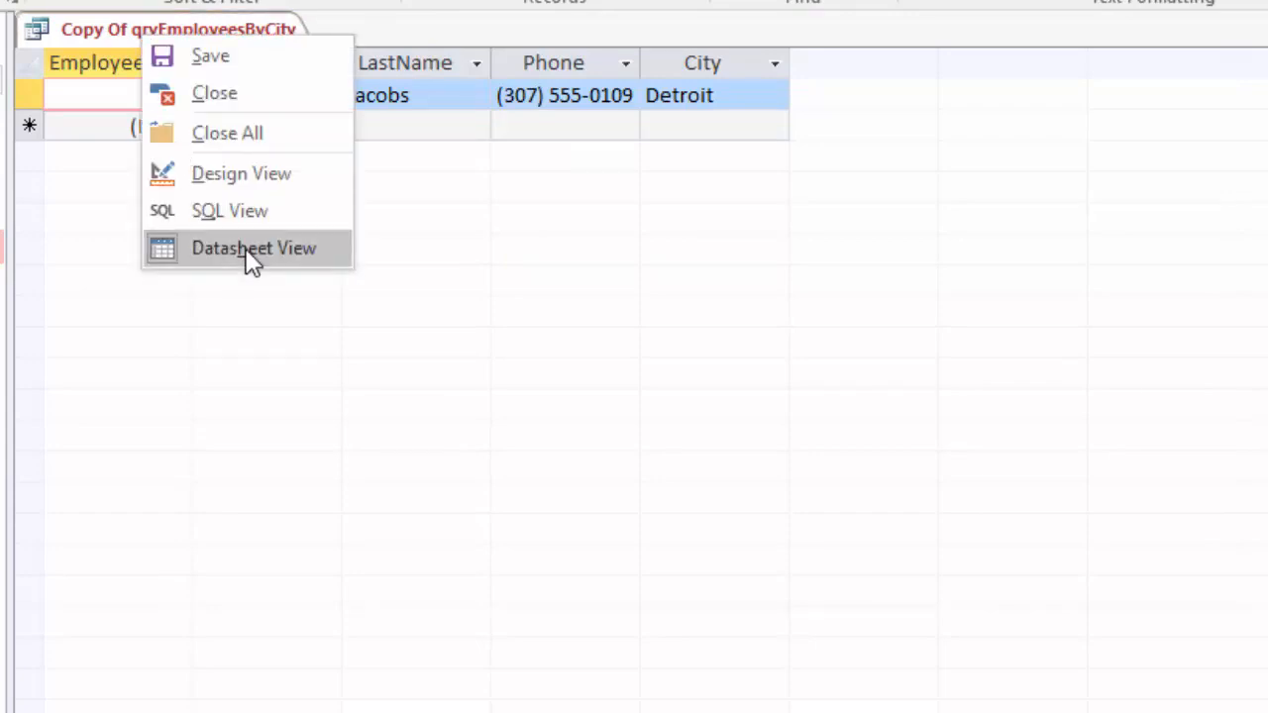
left_click(238, 177)
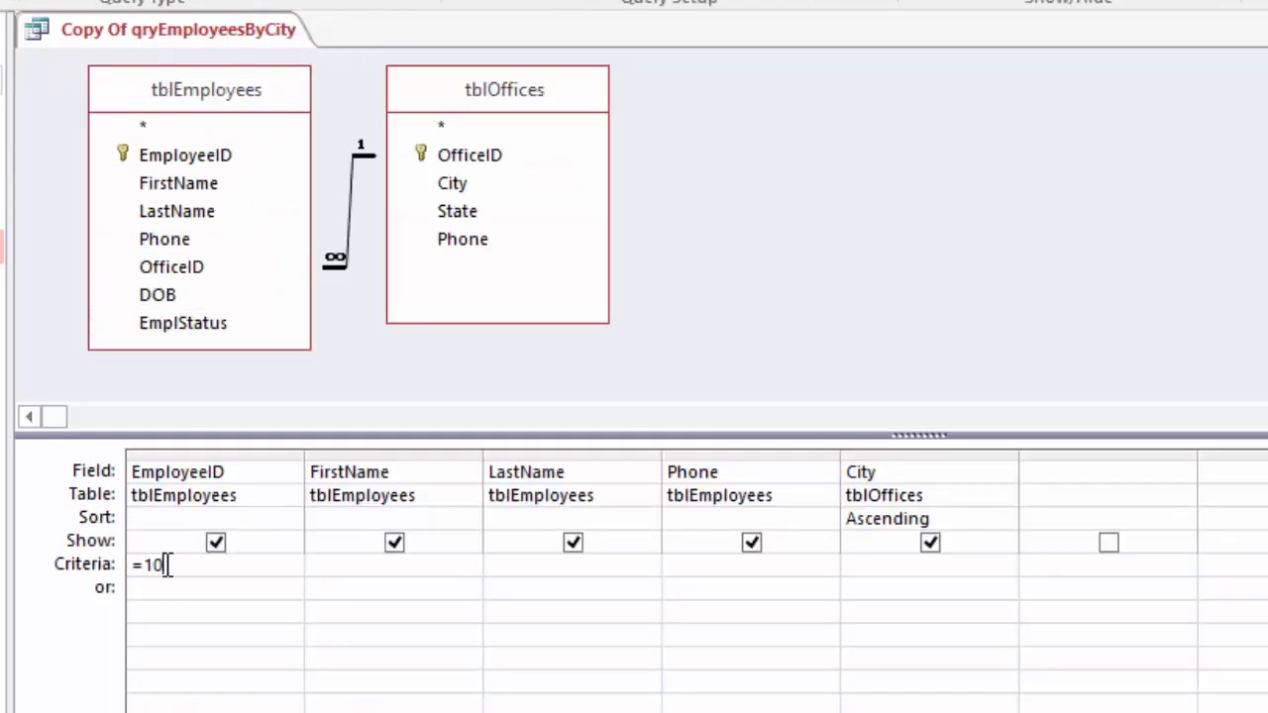
left_click_drag(170, 564, 114, 563)
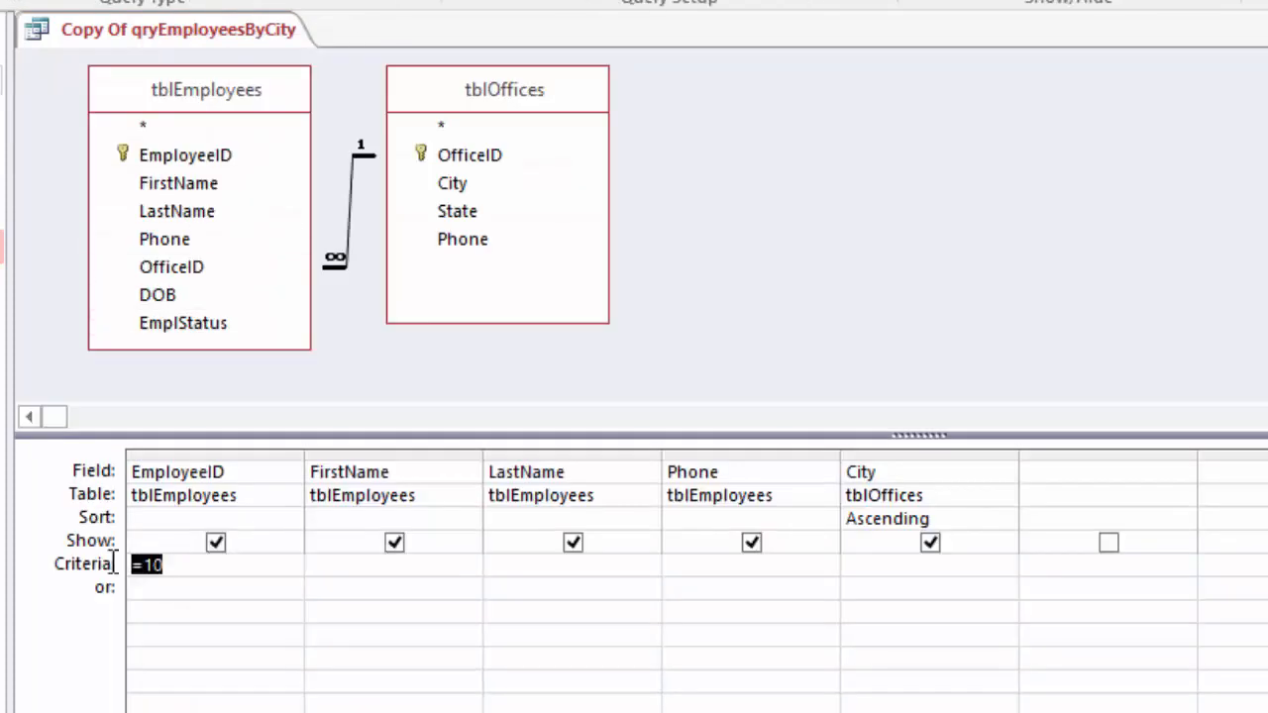
type("between")
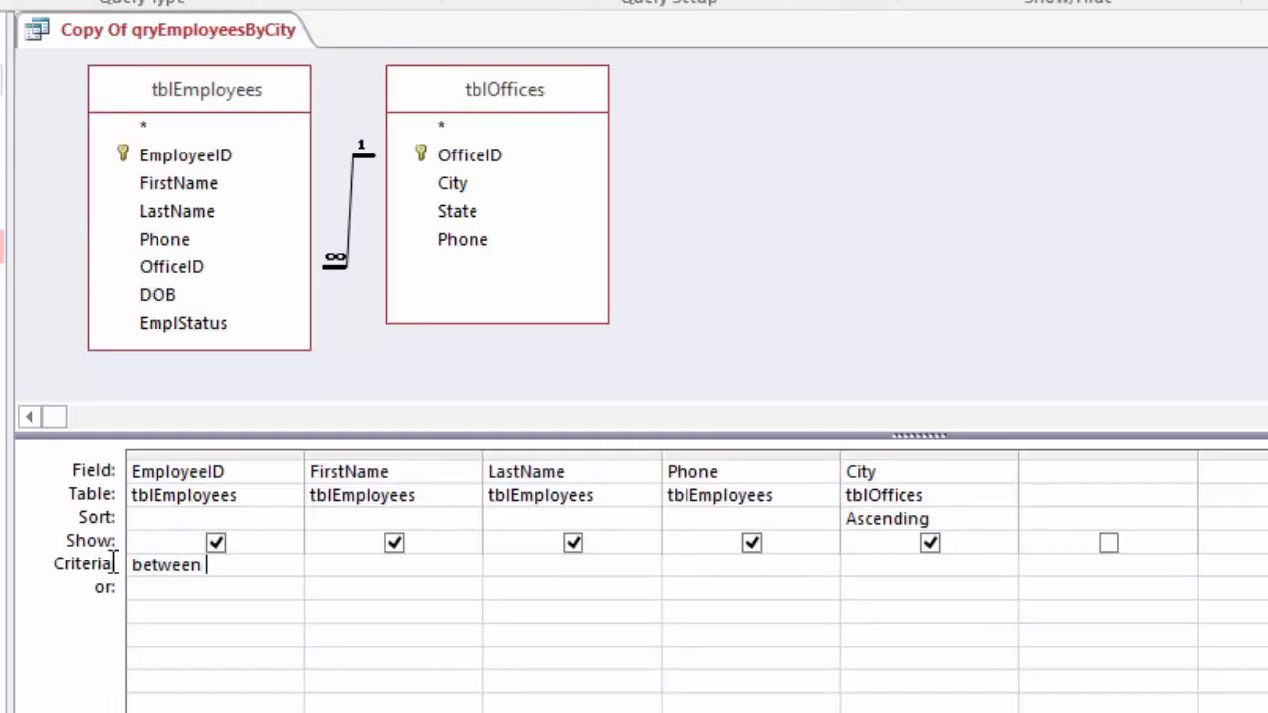
type(" 5 and 15")
right_click(131, 38)
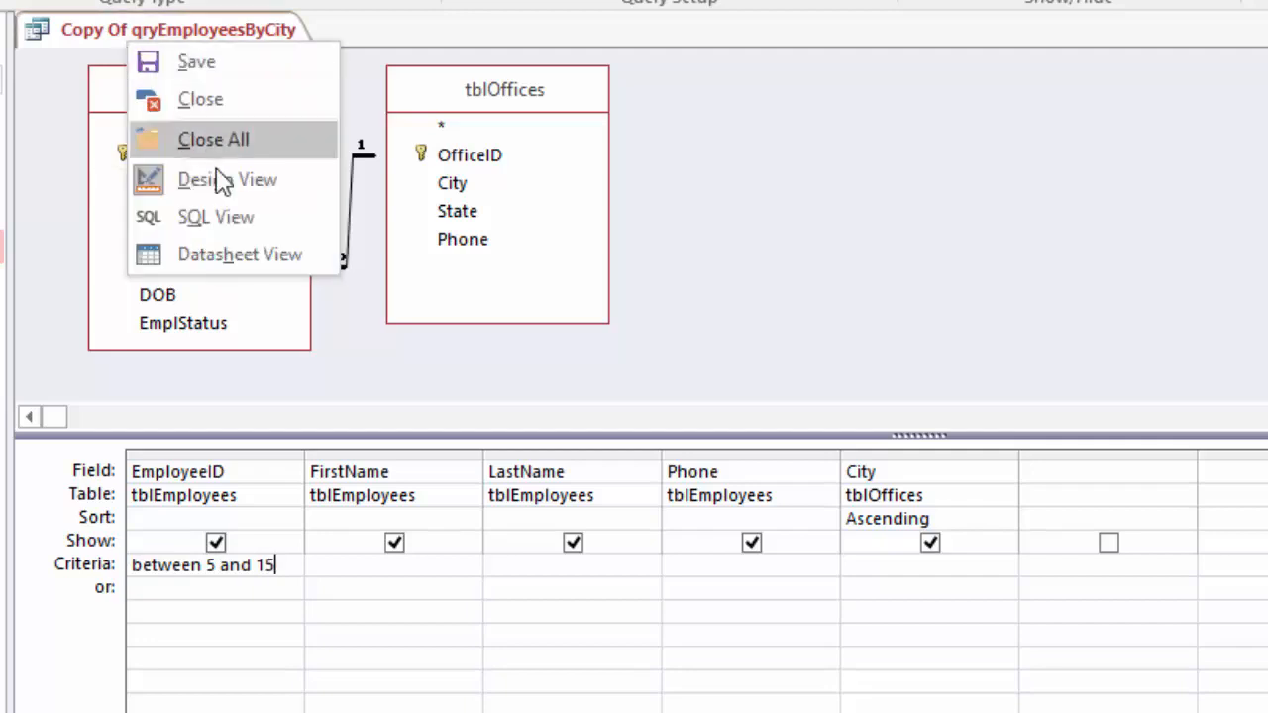
left_click(225, 256)
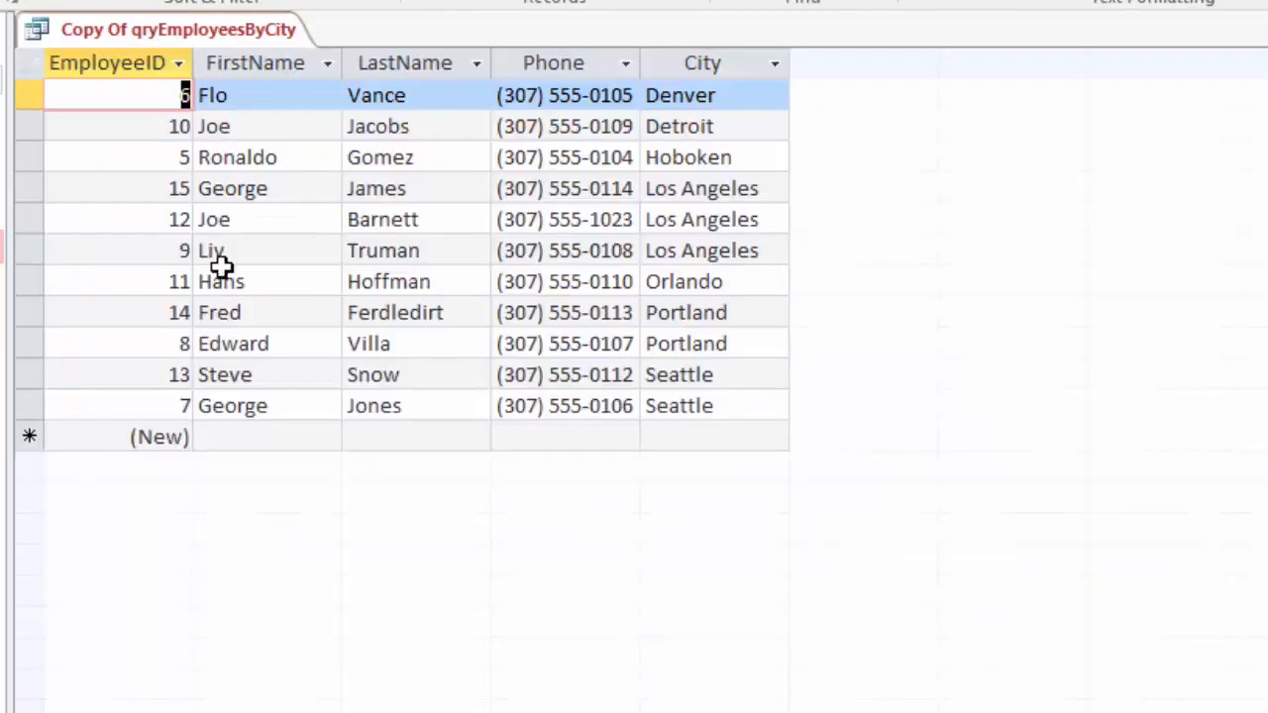
left_click(178, 188)
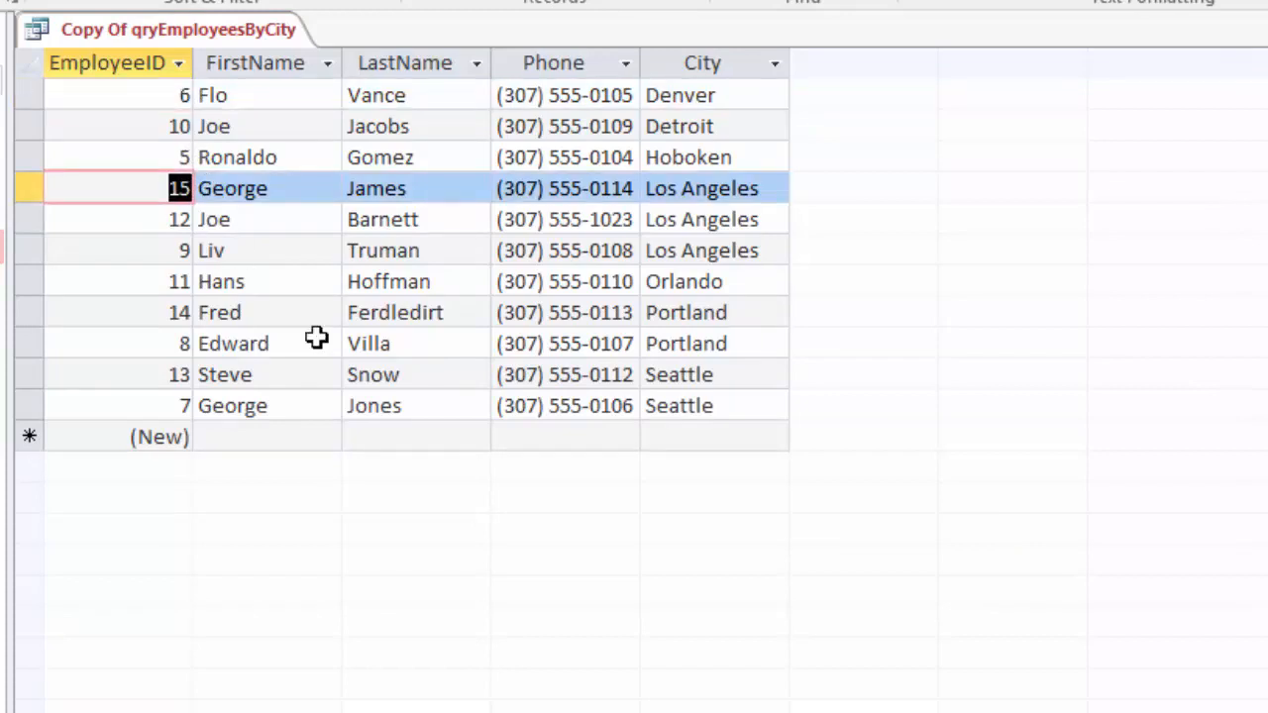
Step: Return to the query design, rewrite the EmployeeID criteria as <5 or >15, and display the results
right_click(123, 30)
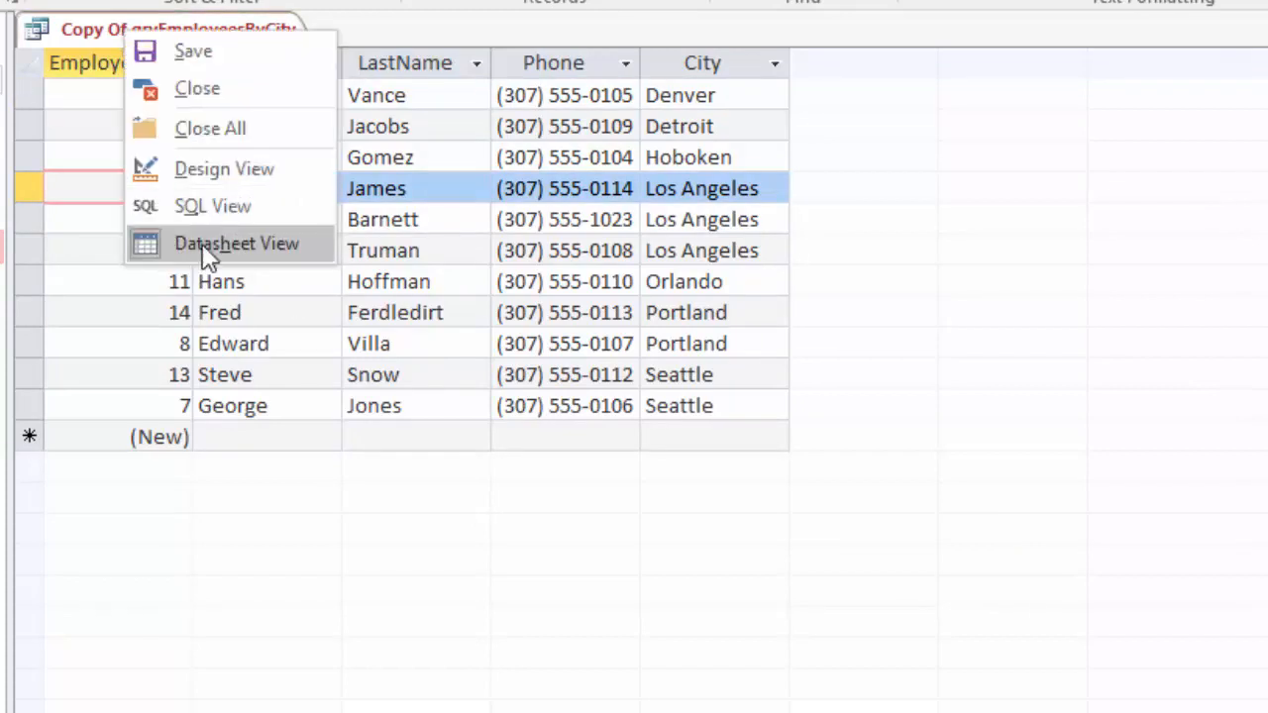
left_click(182, 172)
double_click(123, 565)
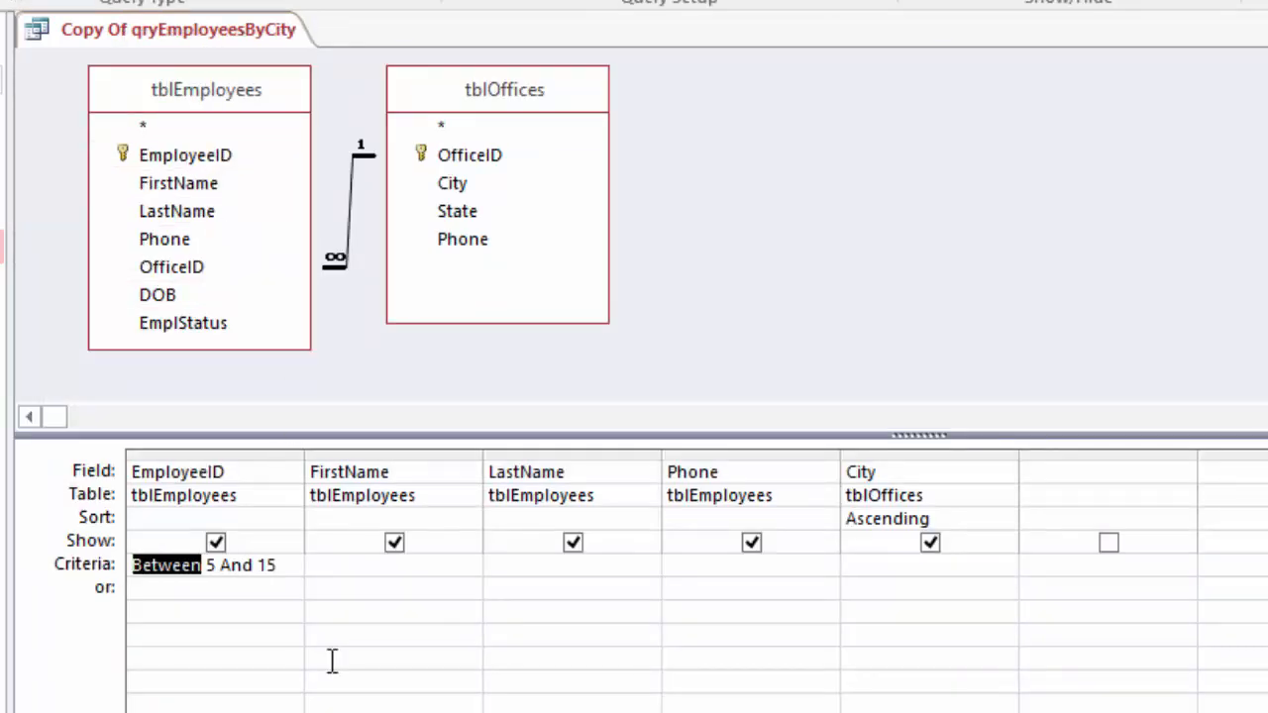
type("<")
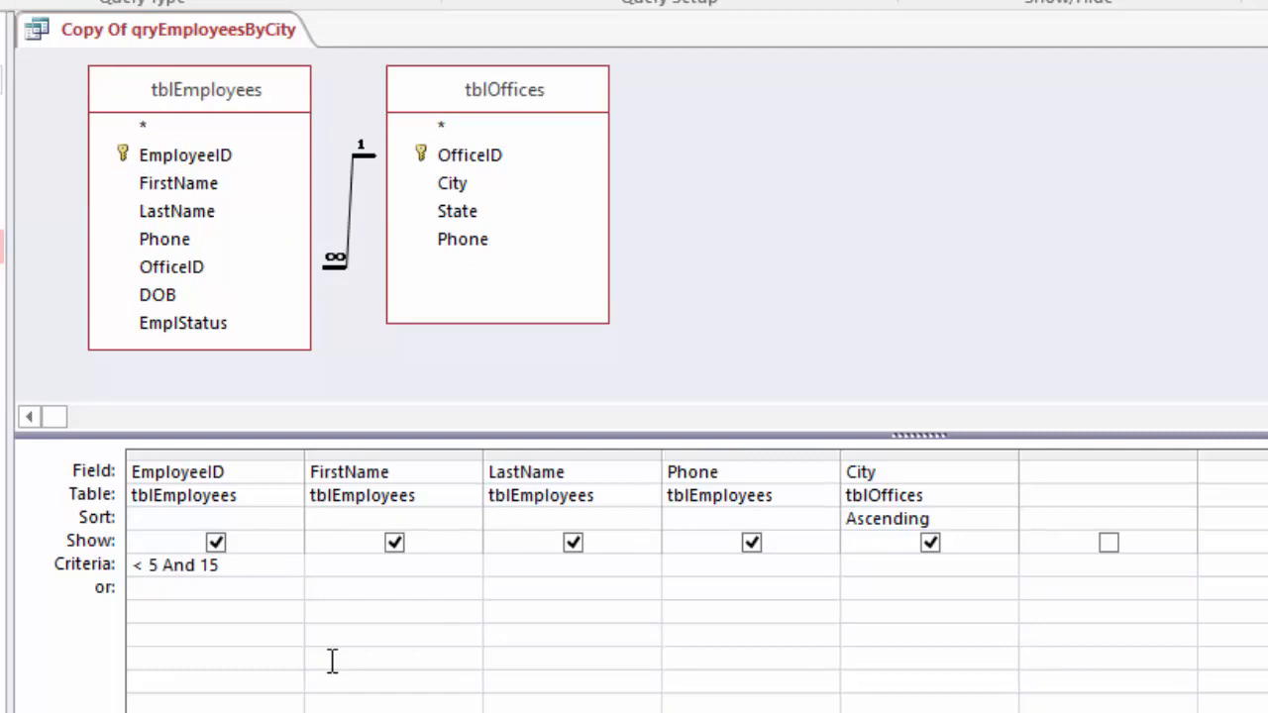
key("BackSpace")
key("BackSpace")
key("Delete")
type("or >")
key("BackSpace")
right_click(77, 29)
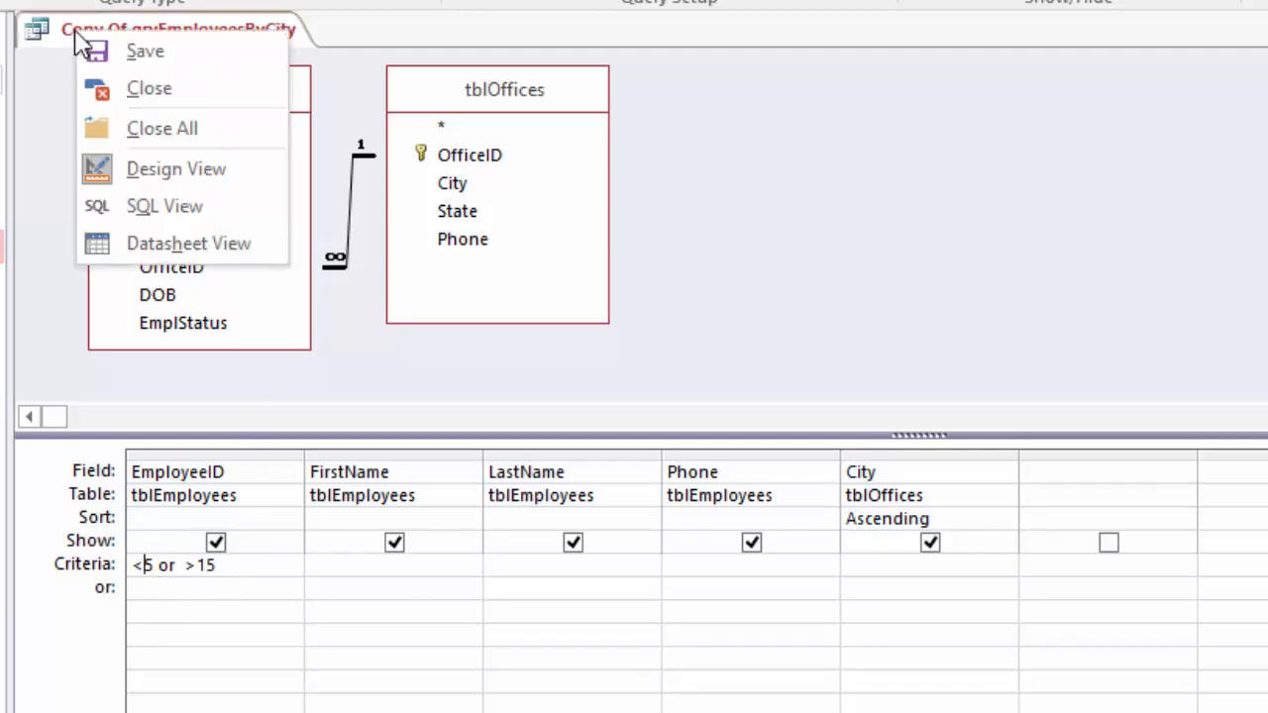
left_click(186, 253)
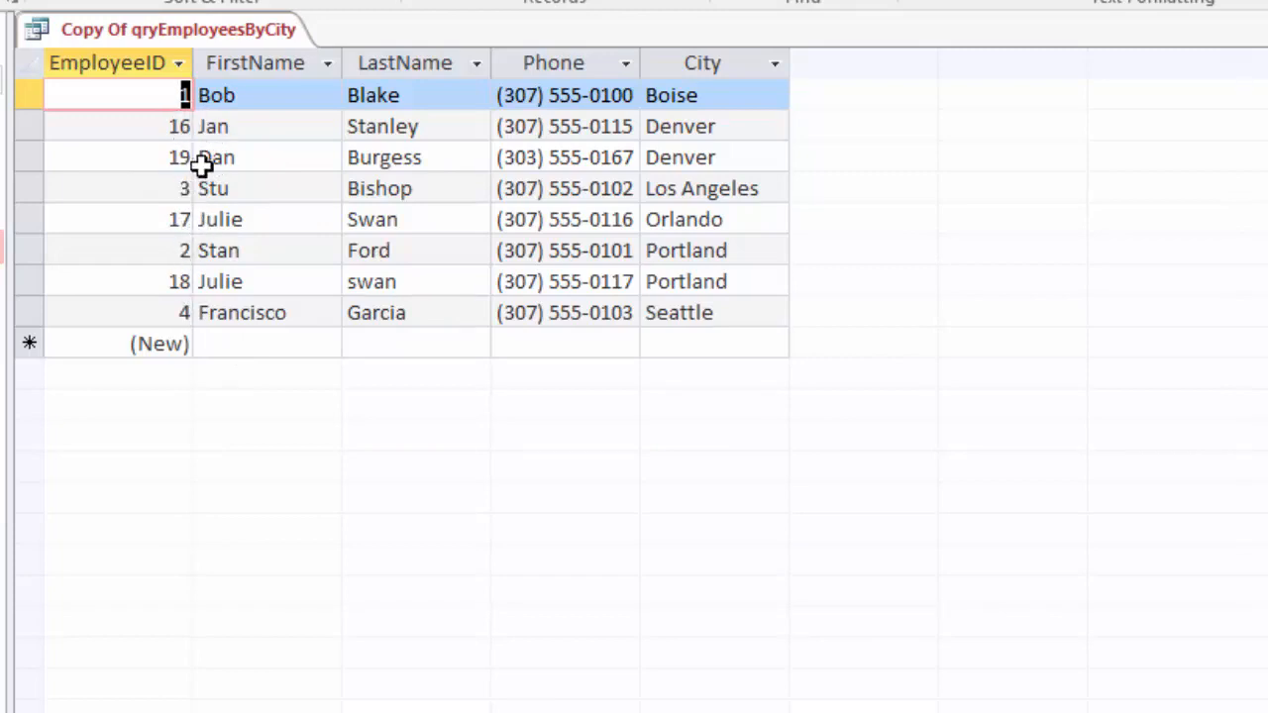
Step: Return to the query design and undo the <5 Or >15 edit of the EmployeeID criteria
right_click(119, 32)
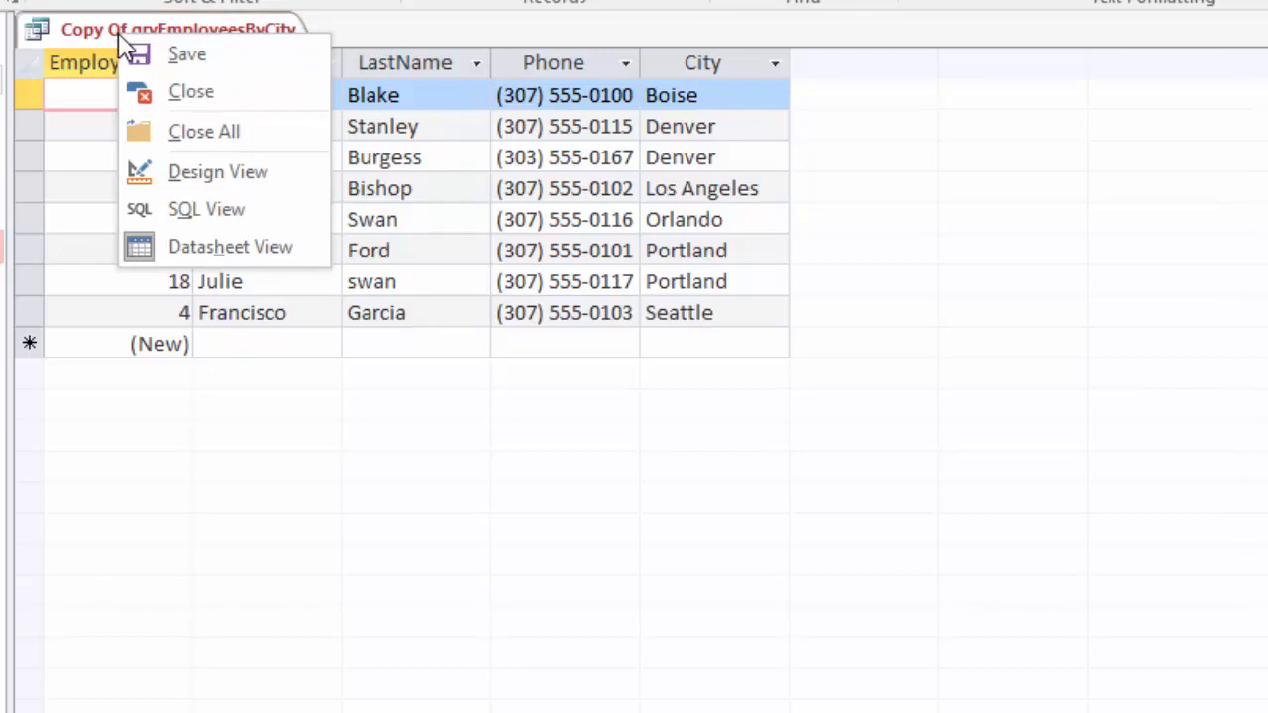
left_click(210, 174)
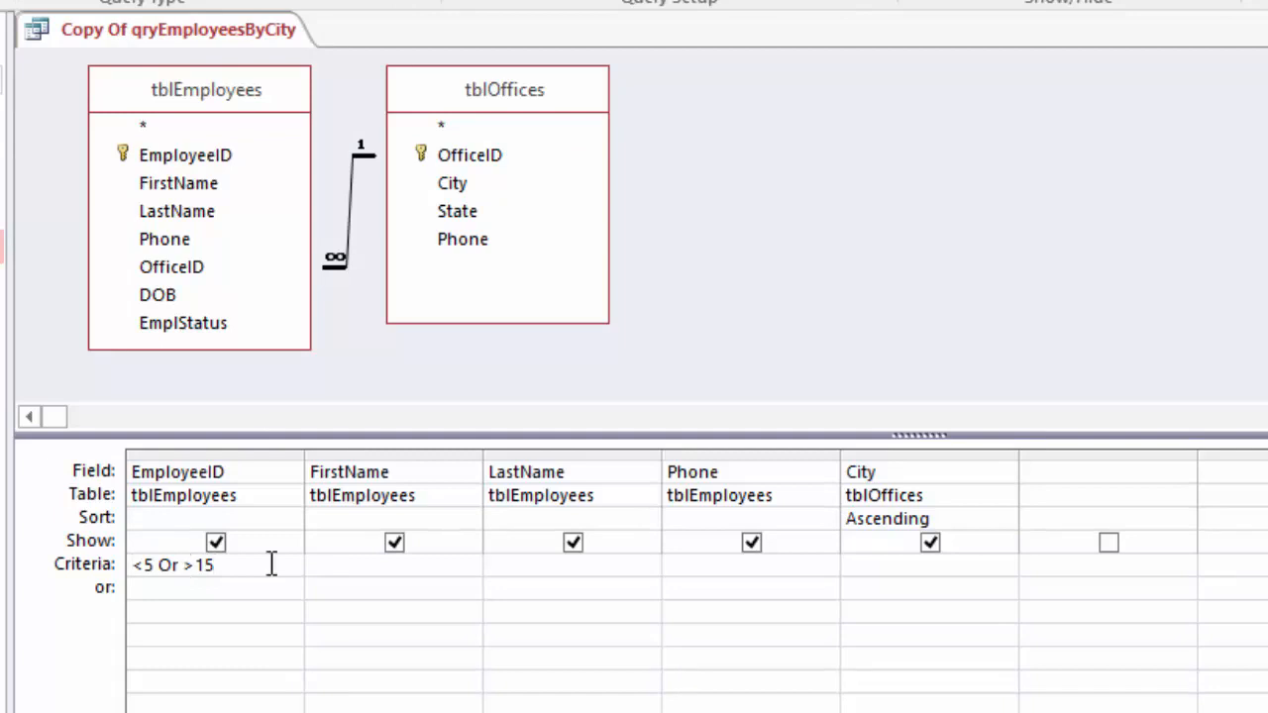
key("ctrl+z")
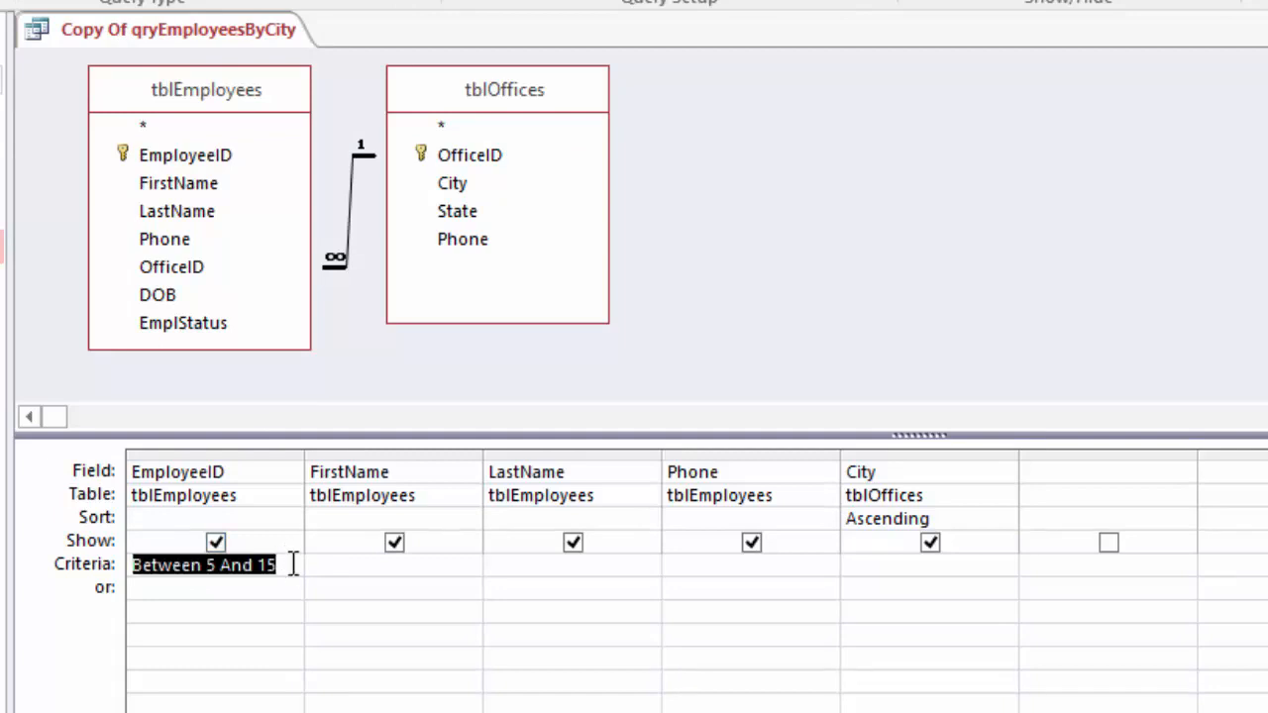
left_click(294, 564)
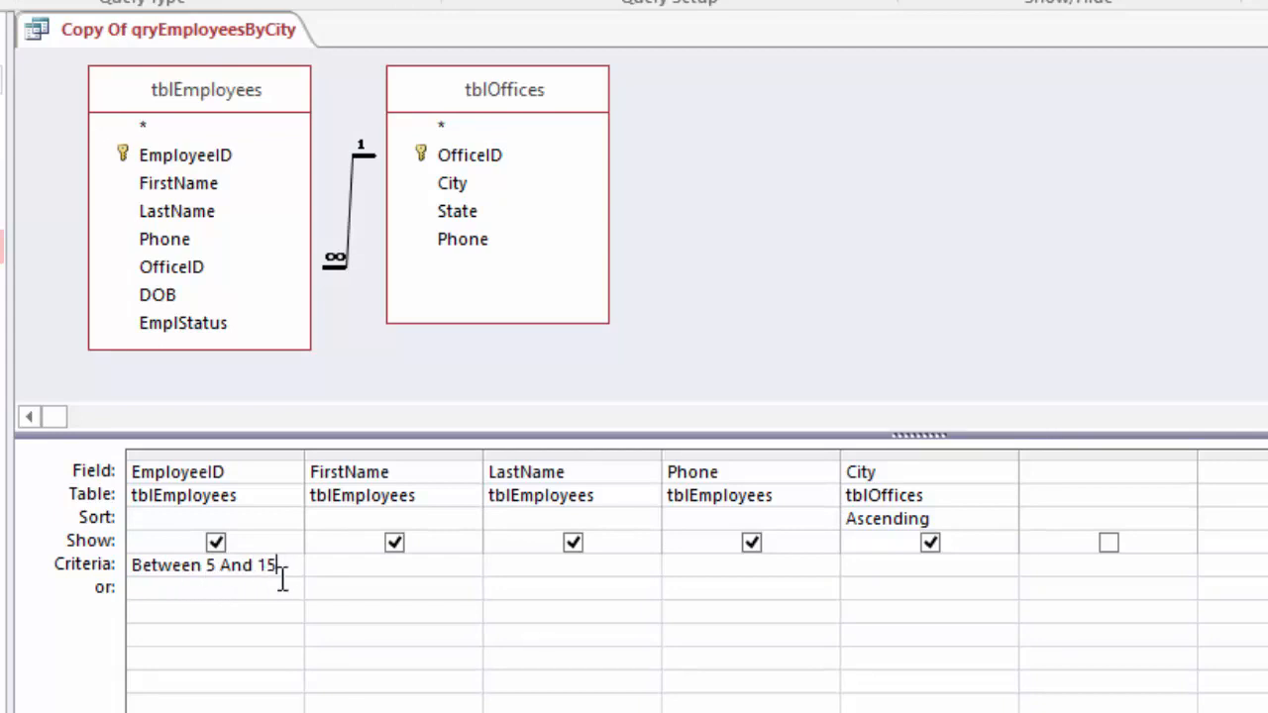
Step: Add seattle as the City criteria alongside the EmployeeID range and display the results
left_click(894, 564)
type("seattle")
key("Return")
right_click(165, 42)
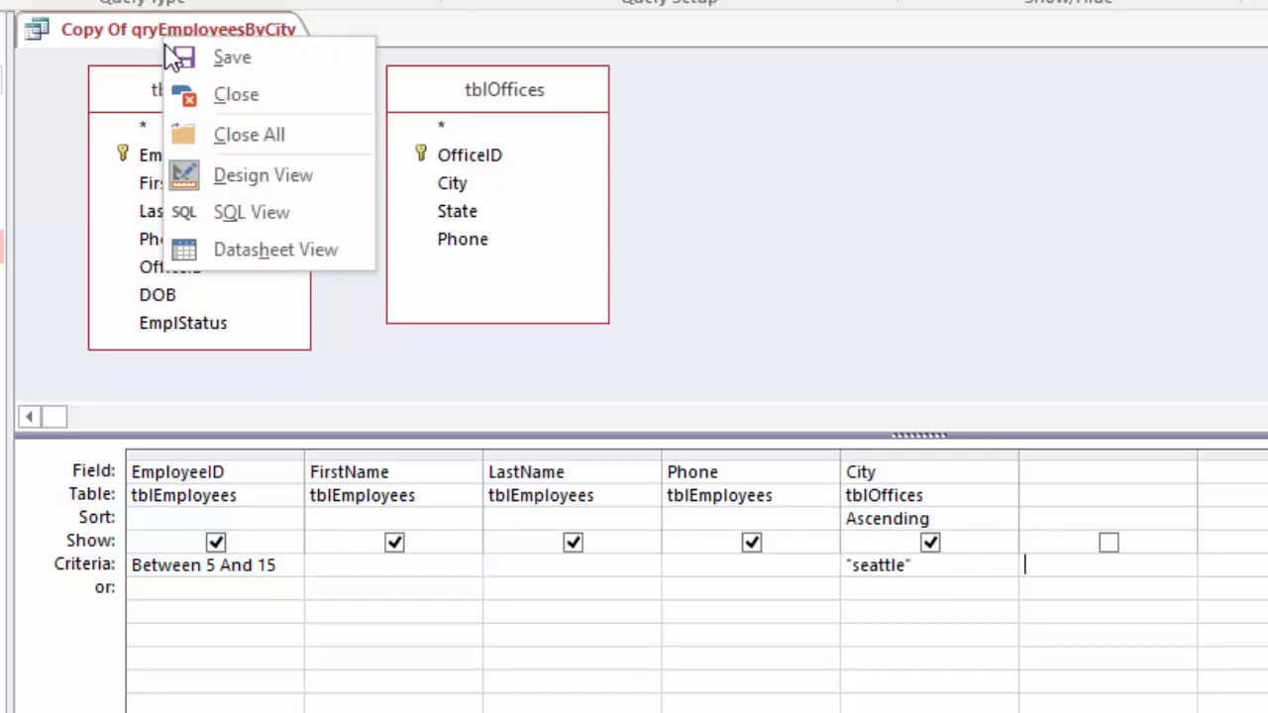
left_click(274, 250)
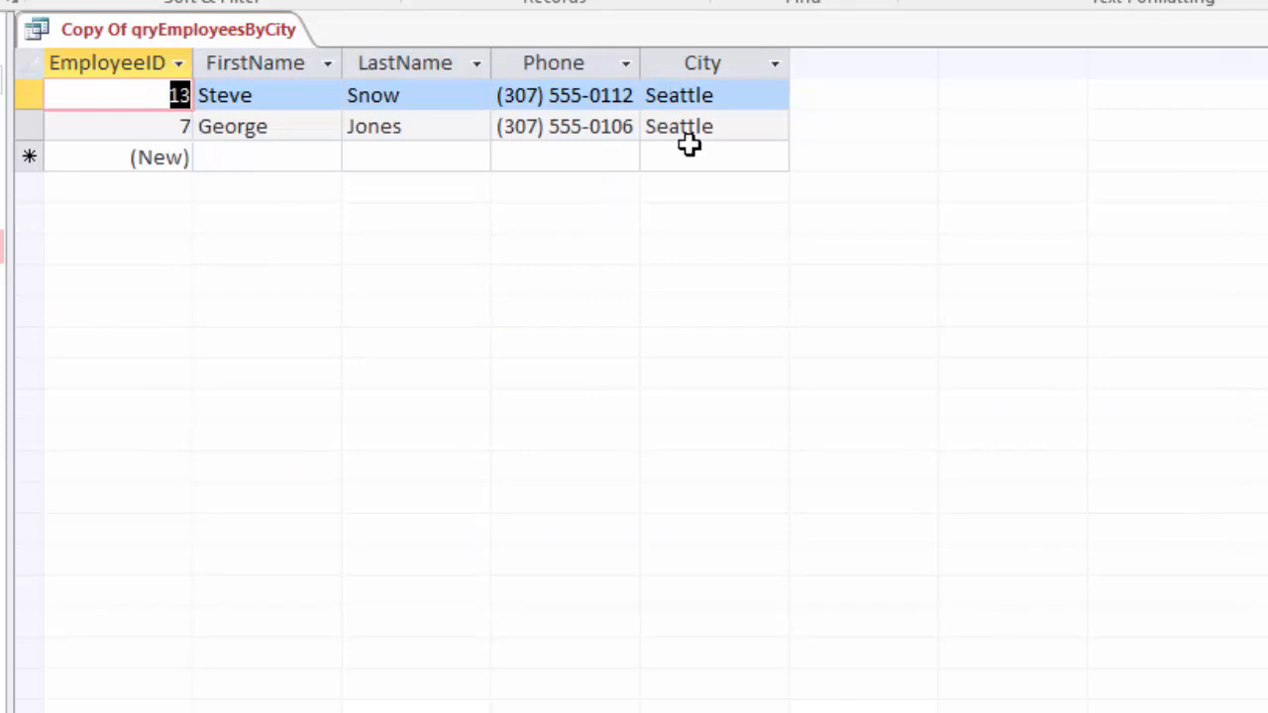
Step: Return to the query design, change the EmployeeID criteria to < 5 or > 15 with the Seattle criteria kept, and display the results
right_click(119, 40)
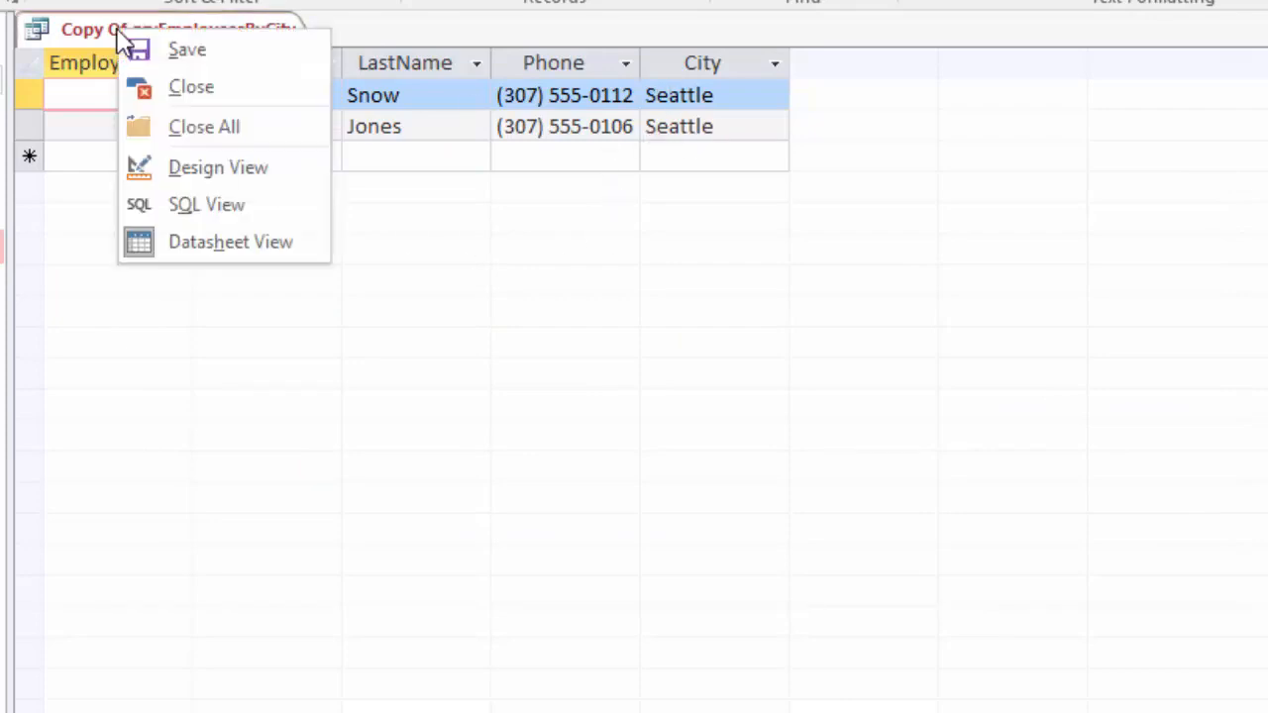
left_click(204, 170)
double_click(206, 567)
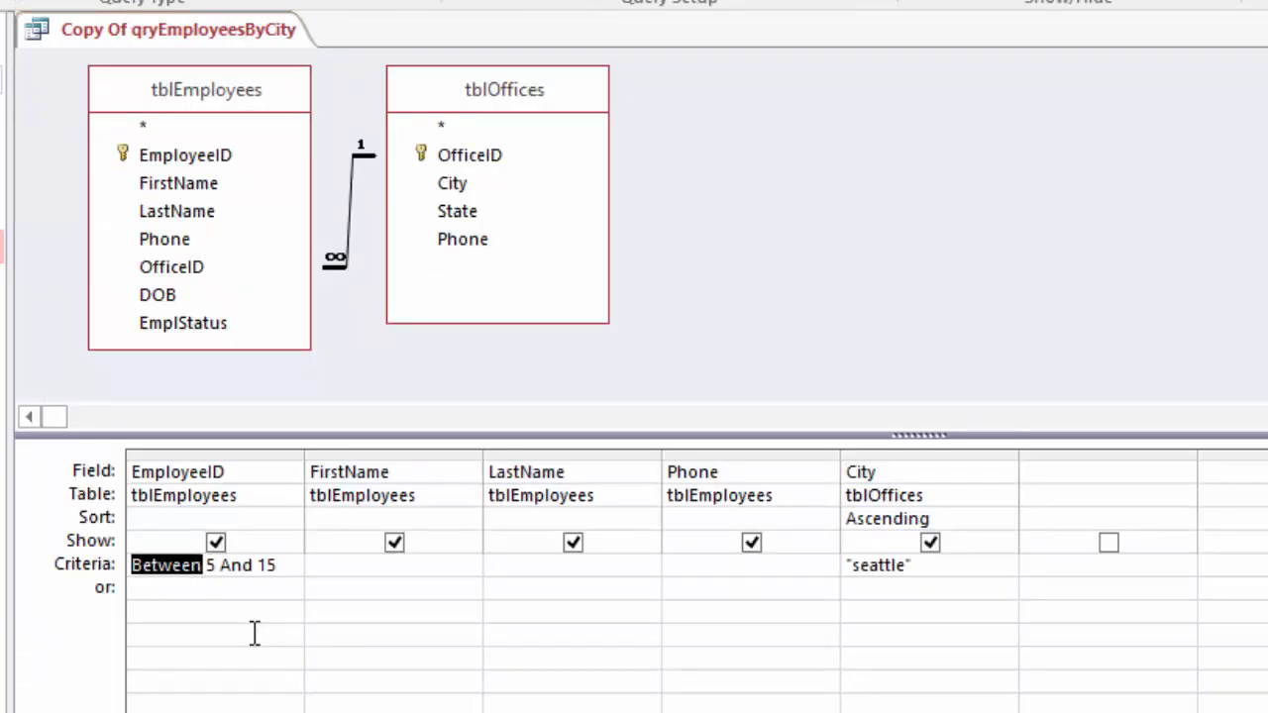
type("<")
key("Delete")
key("Delete")
key("Delete")
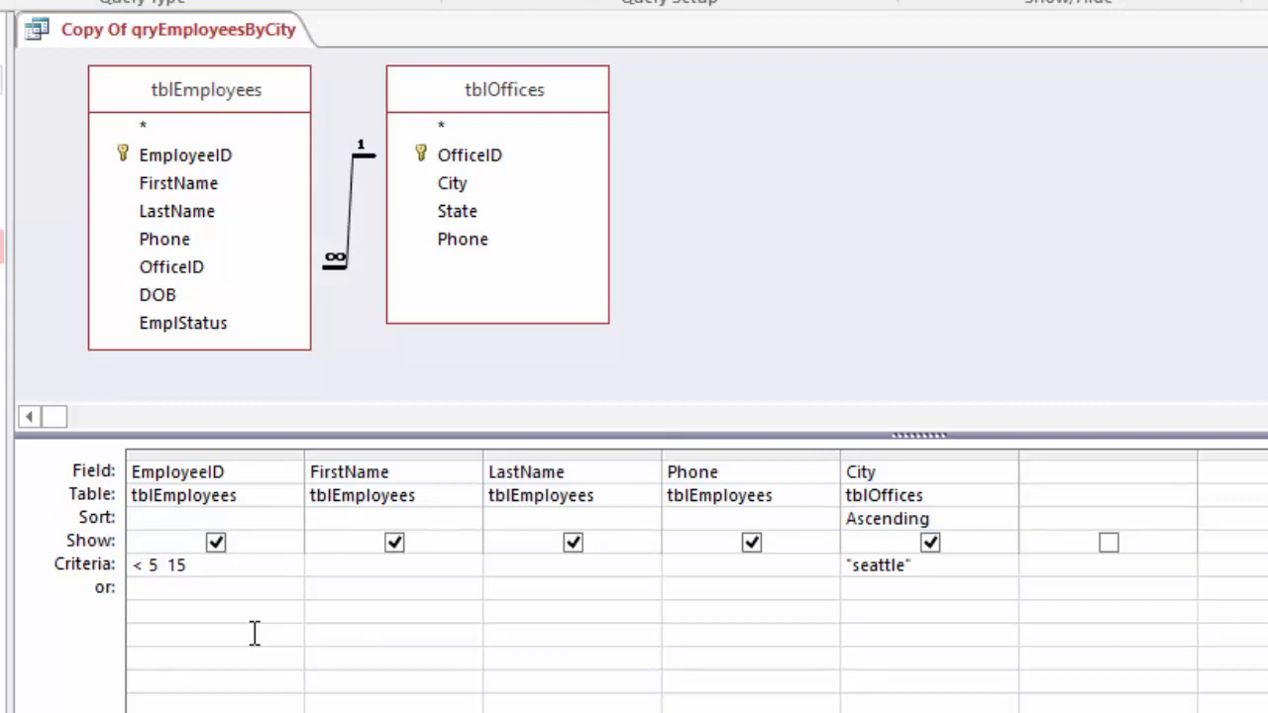
type("or >")
right_click(150, 31)
left_click(260, 244)
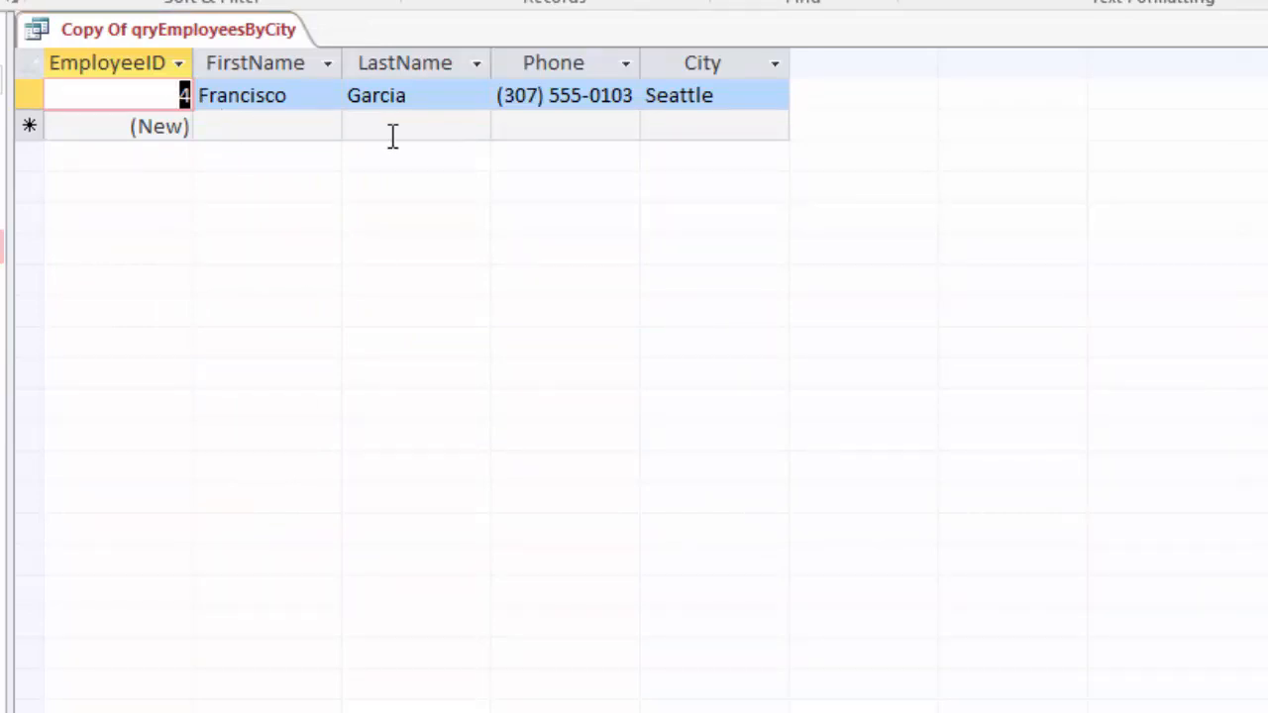
Step: Return to the query design and clear the EmployeeID criteria, leaving only the City criteria
right_click(105, 32)
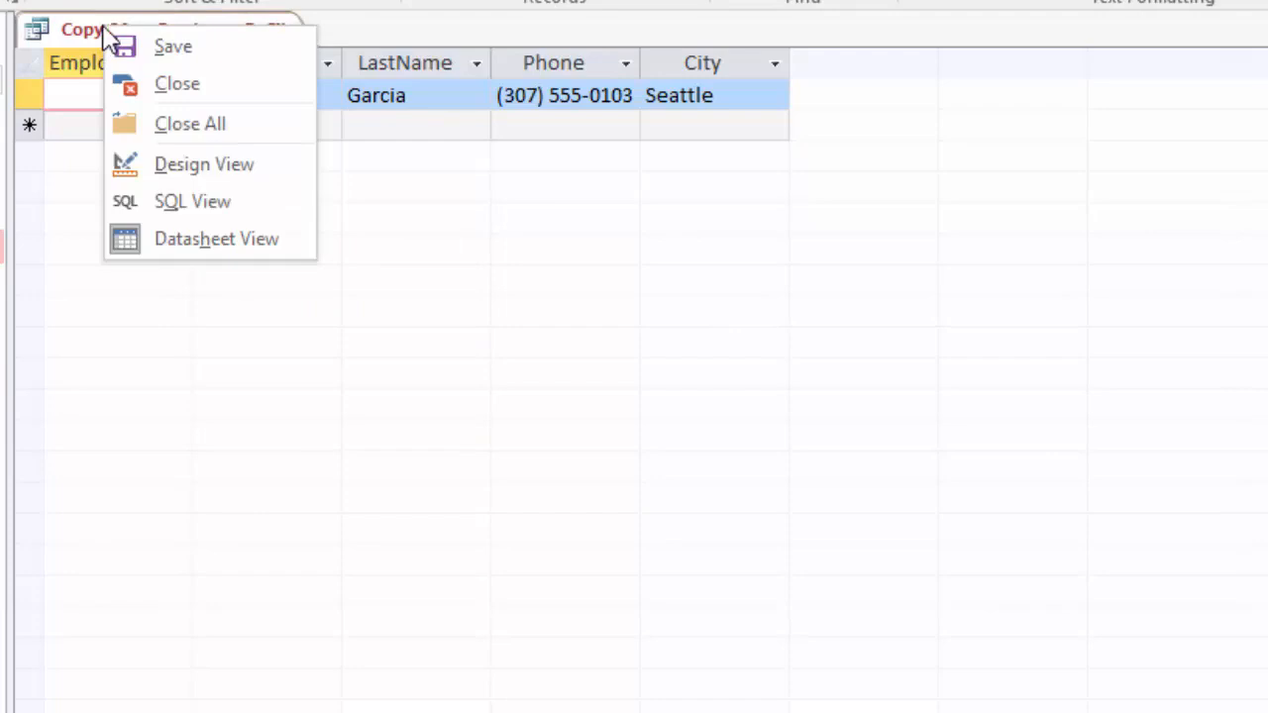
left_click(194, 175)
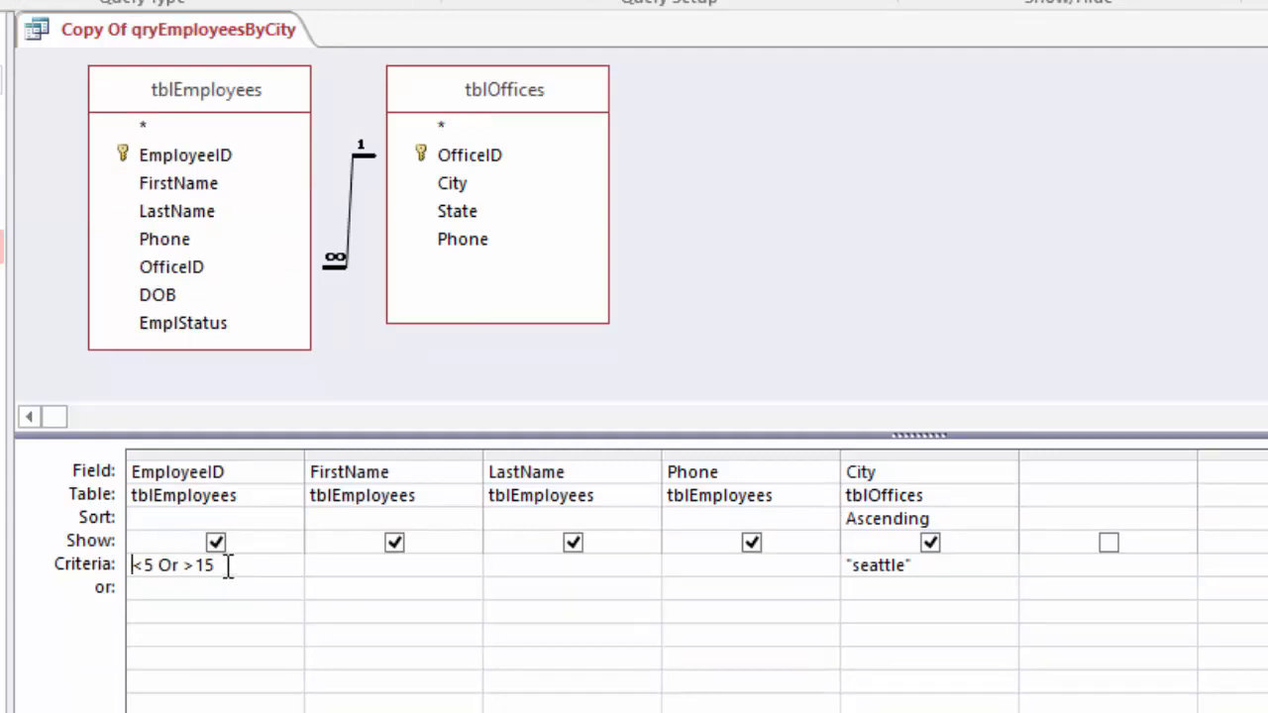
left_click(128, 564)
key("Delete")
left_click(903, 590)
left_click(531, 564)
left_click(920, 586)
Step: Remove the FirstName and LastName columns together from the query grid
left_click(437, 453)
left_click(531, 452)
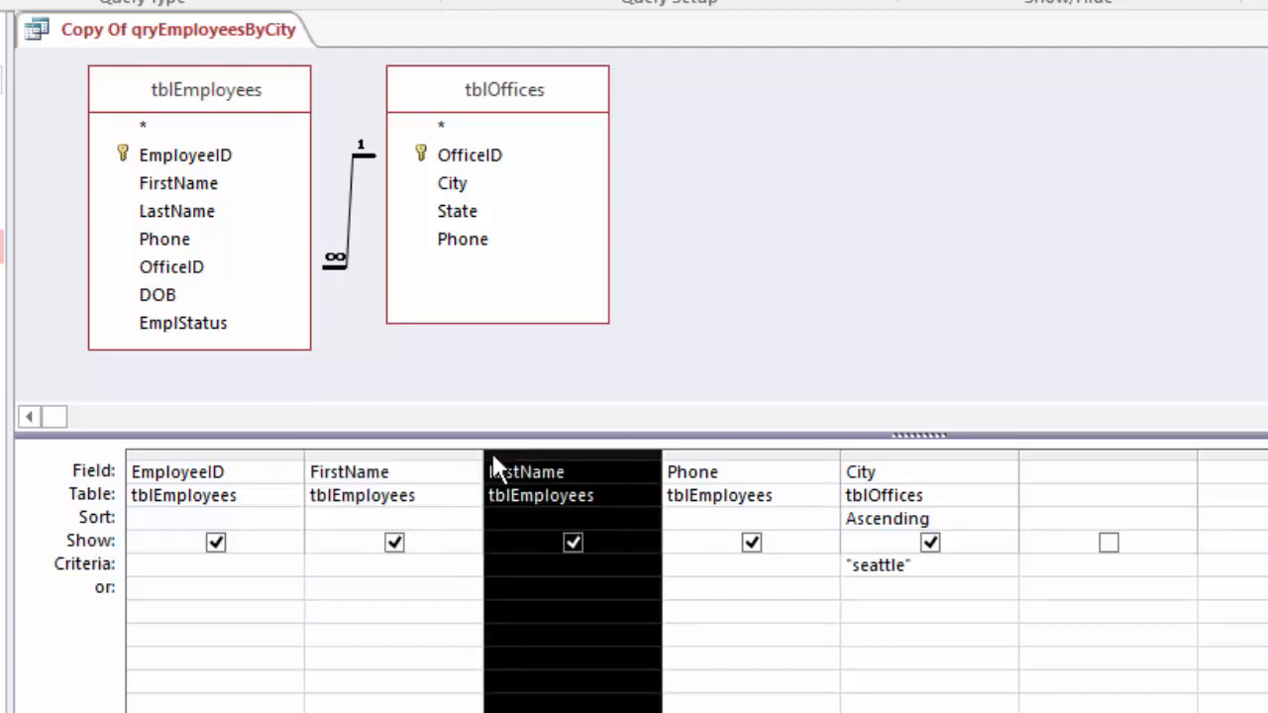
left_click(446, 456)
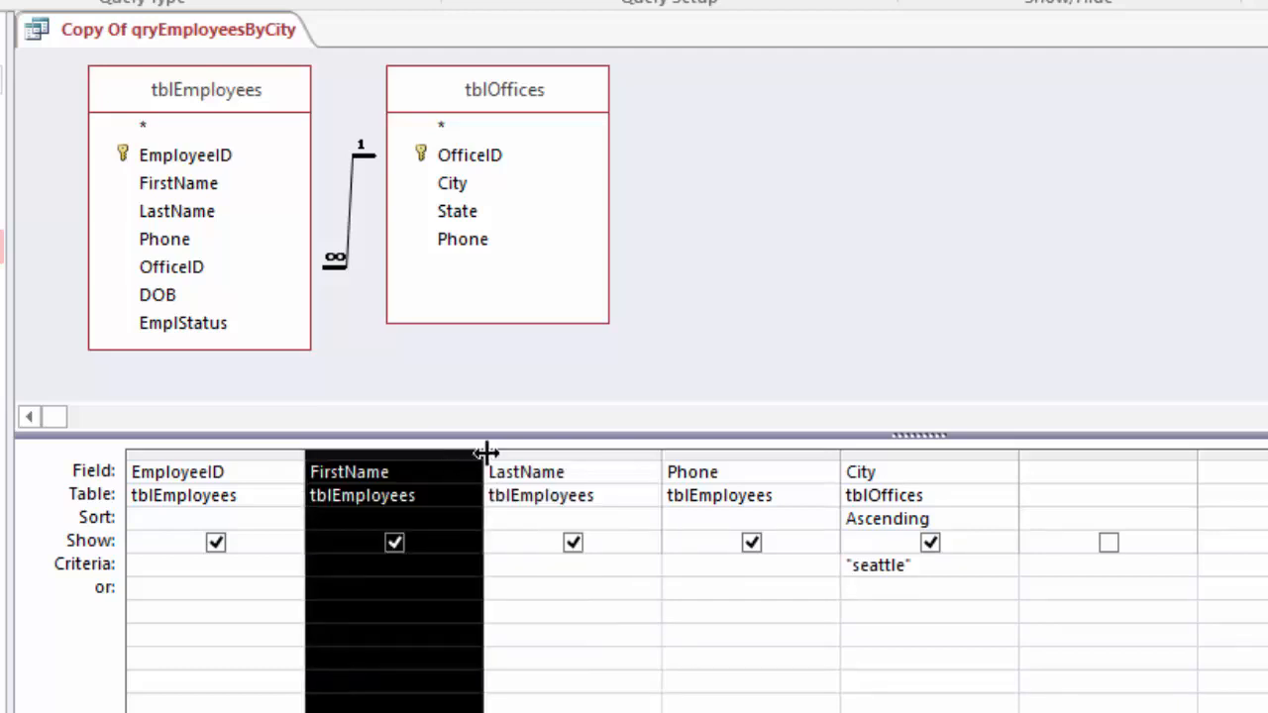
left_click(565, 455, "shift")
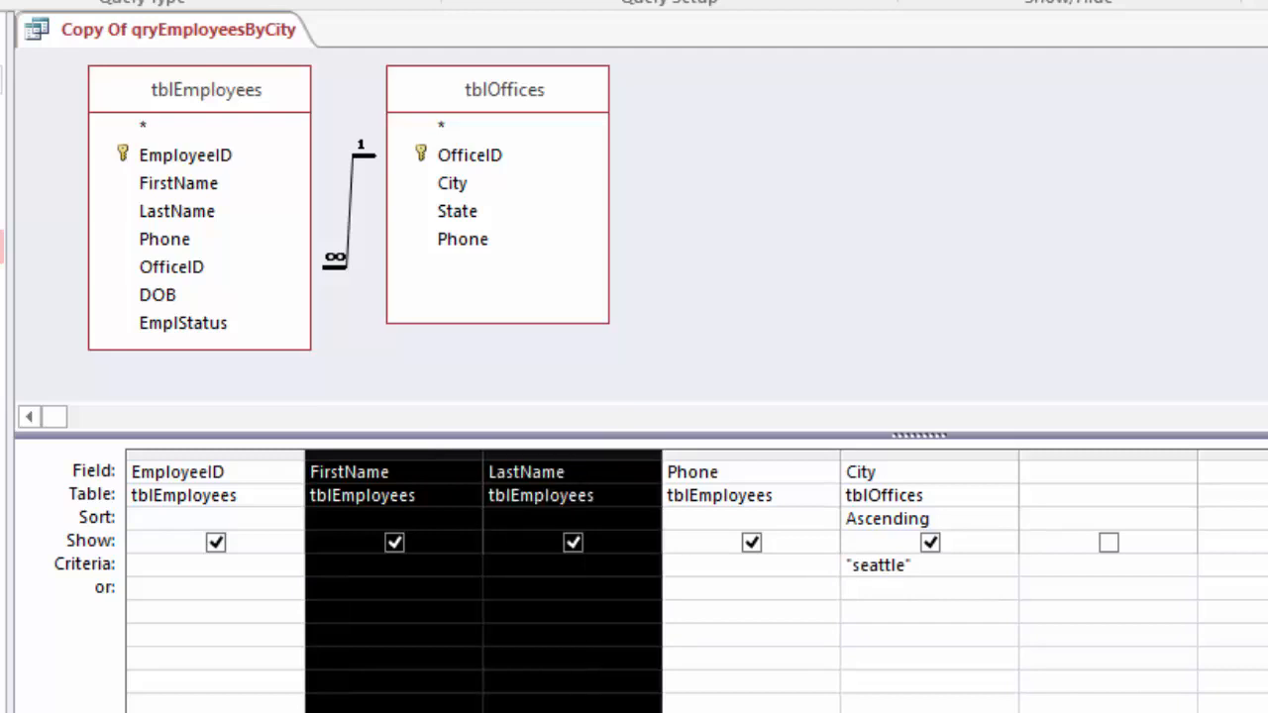
key("Delete")
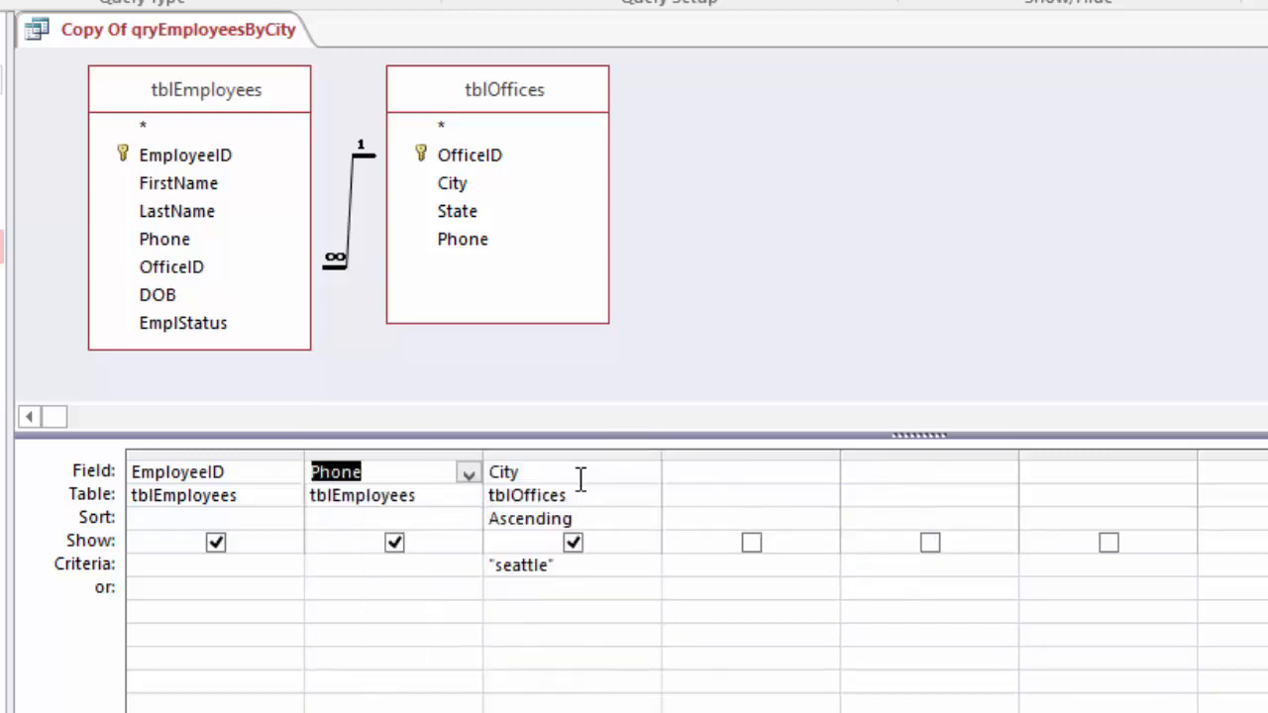
Step: Paste the calculated field Full Name: [FirstName]+Space(1)+[LastName] into the first empty column, widen it, and include it in the output
left_click(737, 473)
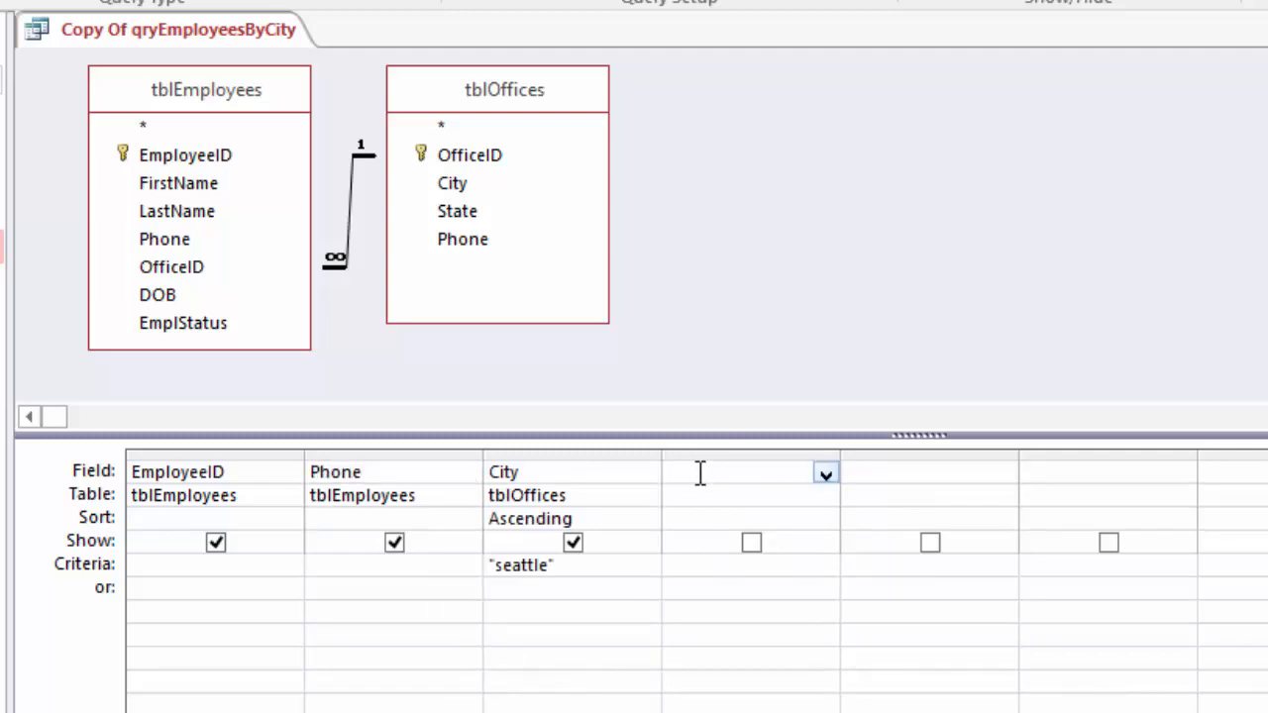
right_click(700, 470)
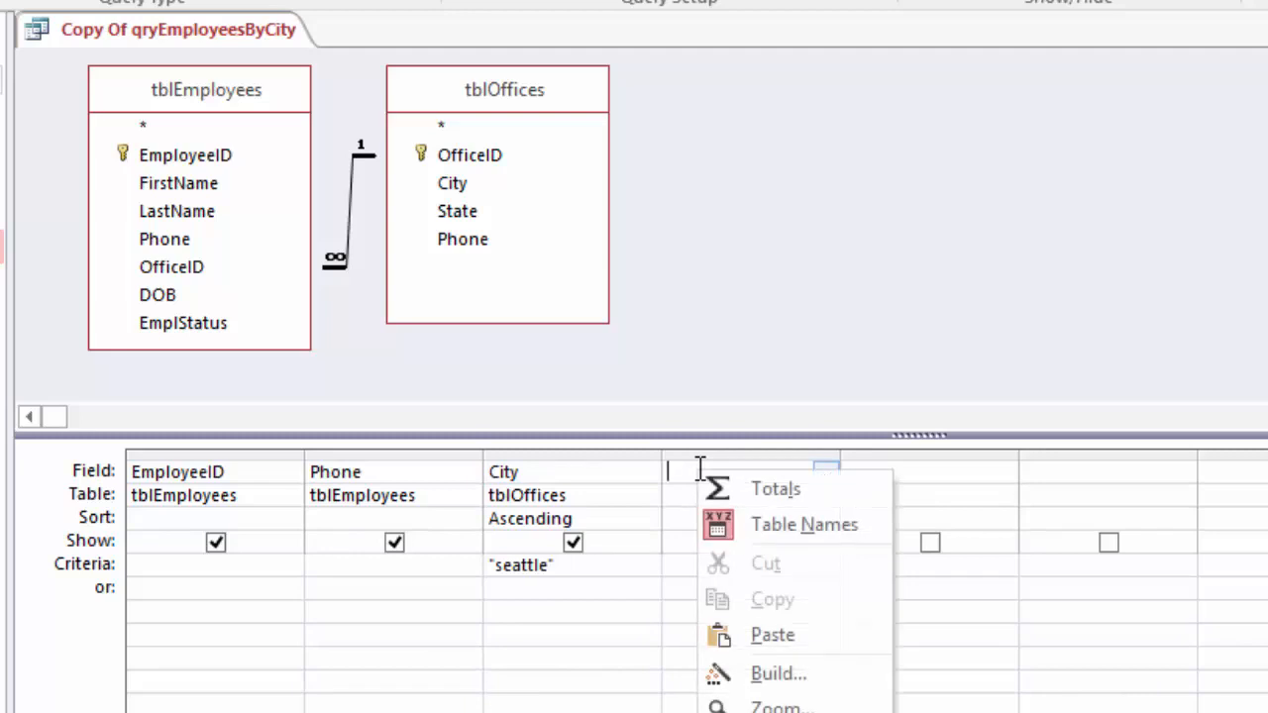
left_click(788, 639)
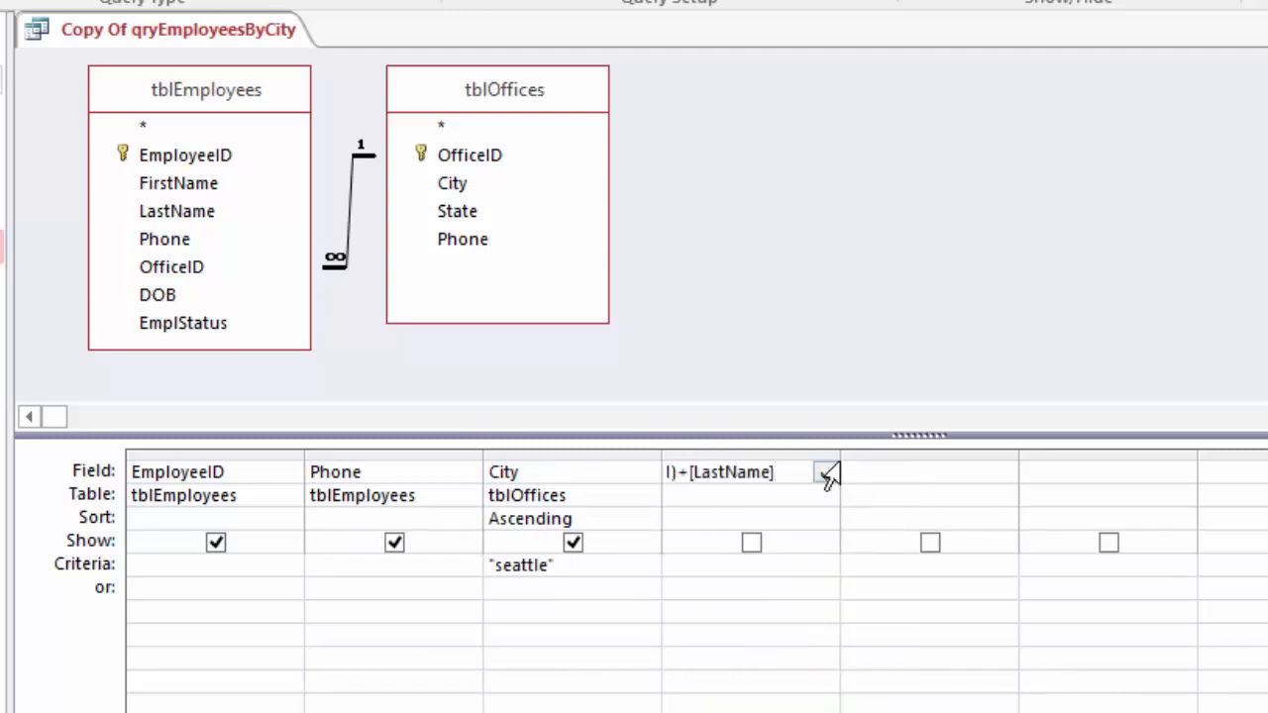
left_click_drag(888, 452, 1101, 451)
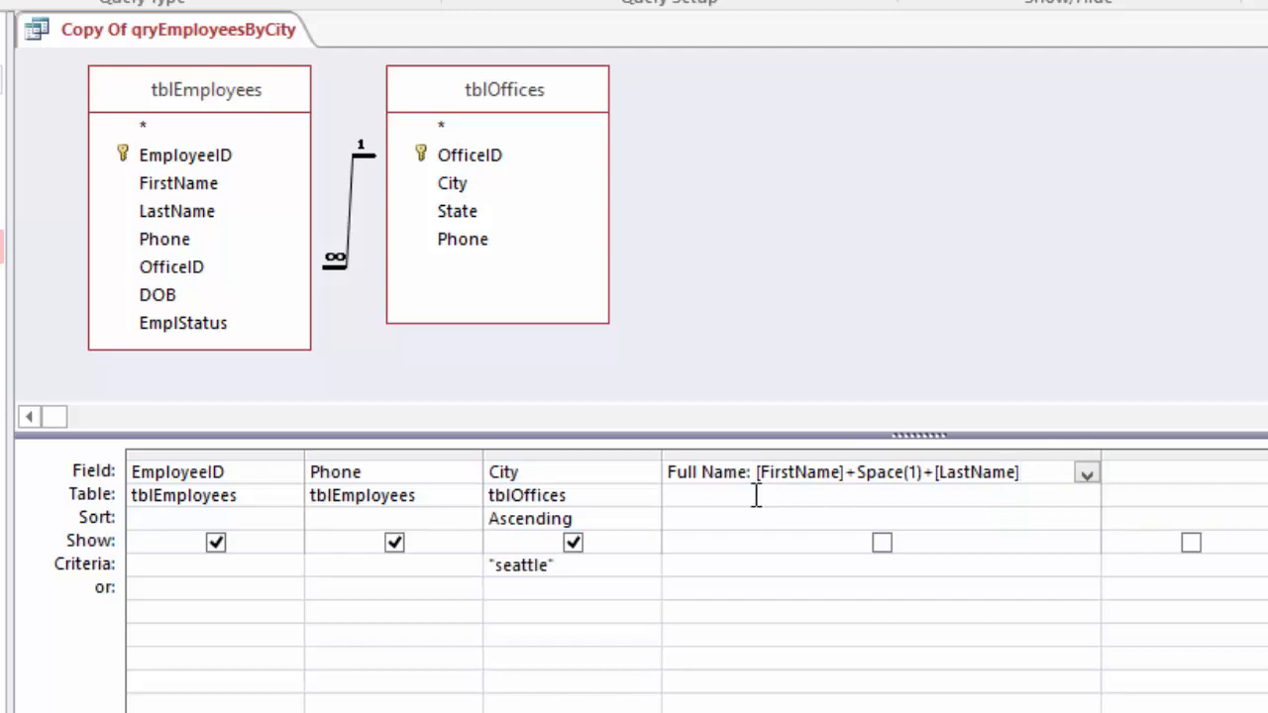
left_click(837, 472)
left_click(882, 543)
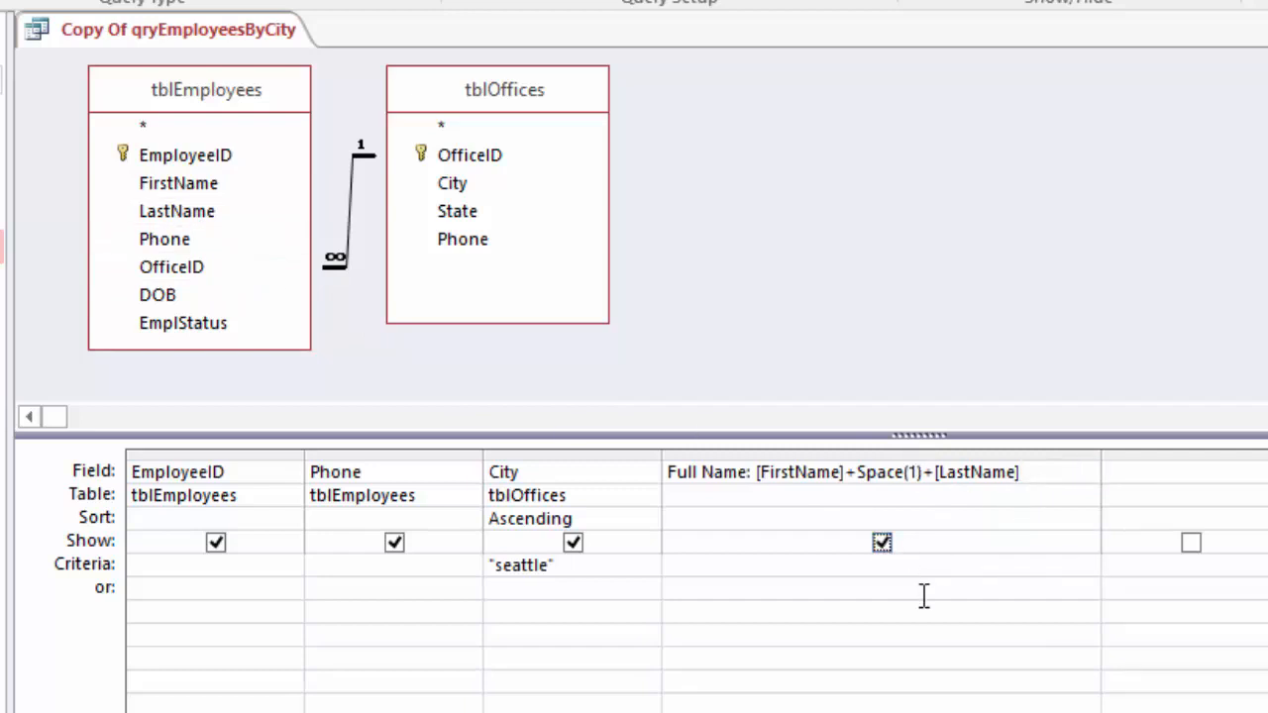
Step: Move the Full Name column between EmployeeID and Phone, display the results, and fit the Full Name column to its contents
left_click(838, 454)
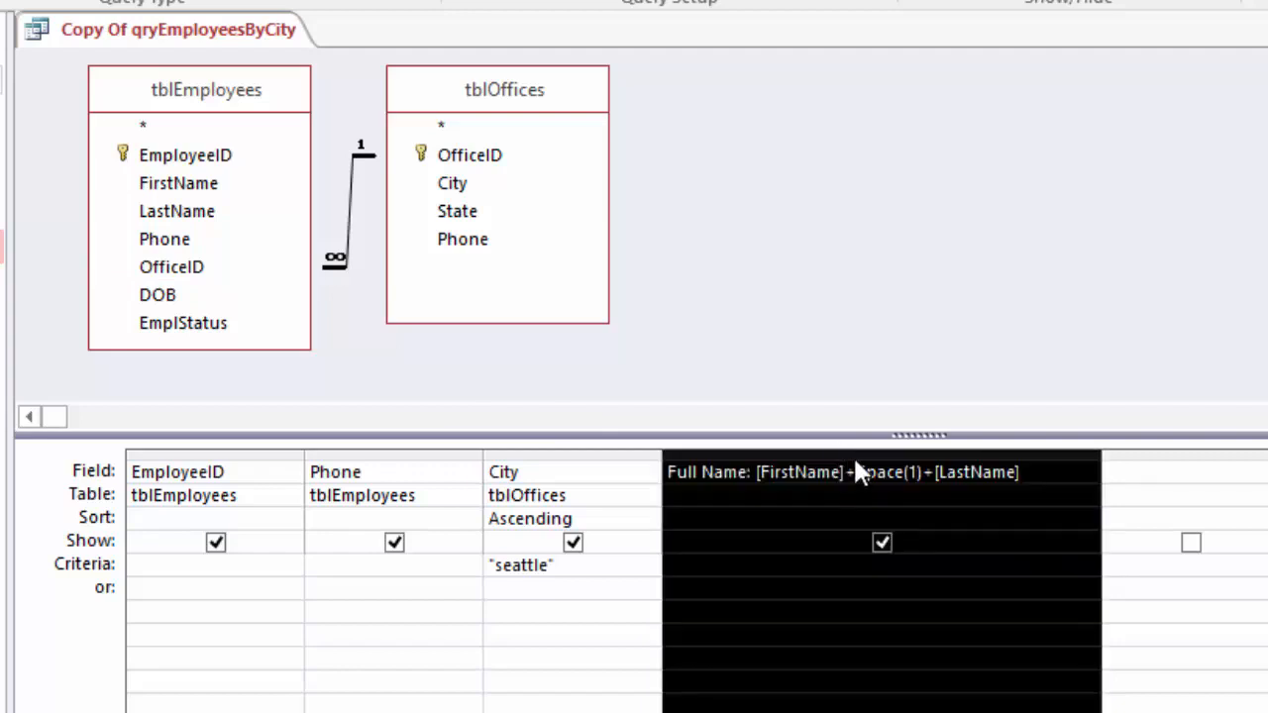
left_click_drag(848, 455, 378, 452)
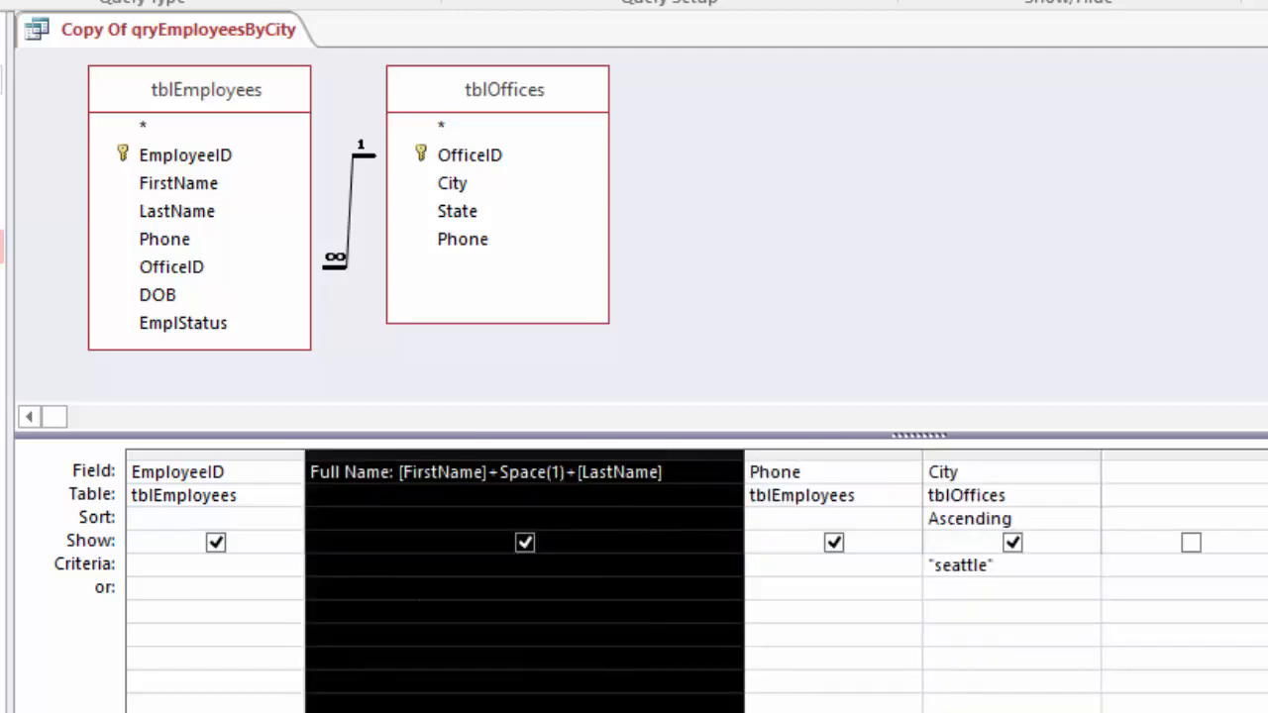
left_click(433, 564)
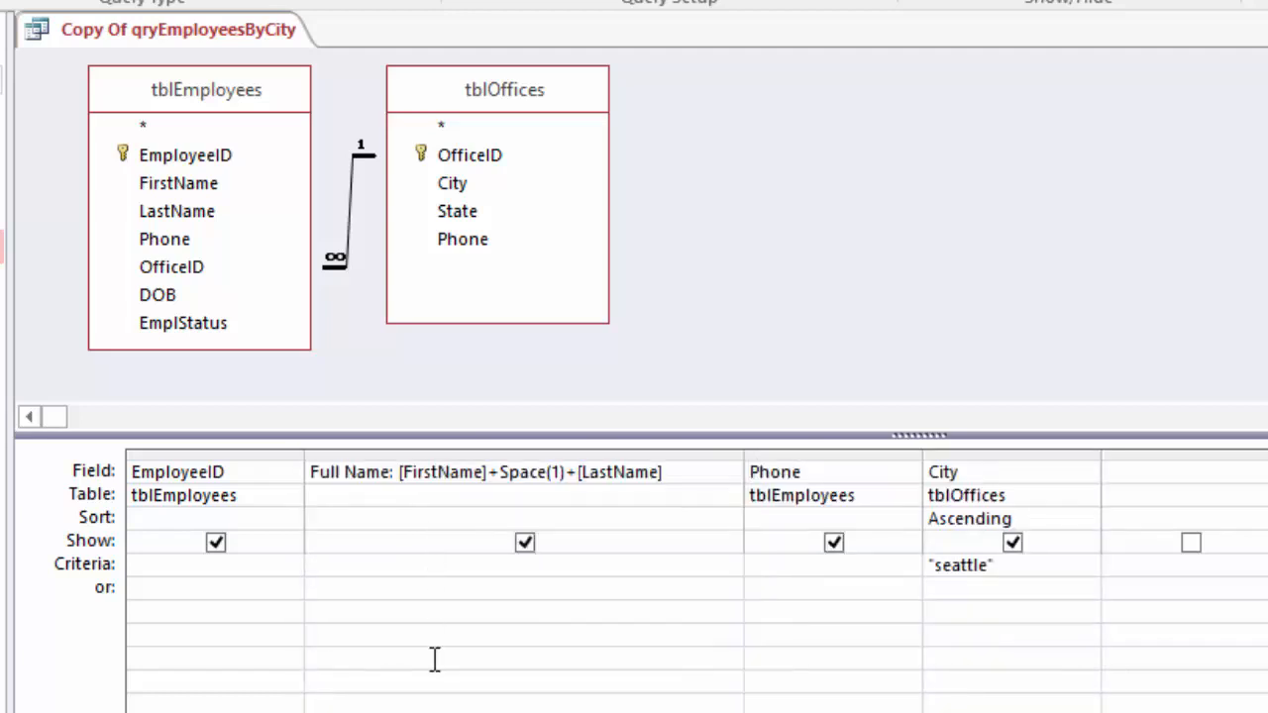
right_click(116, 43)
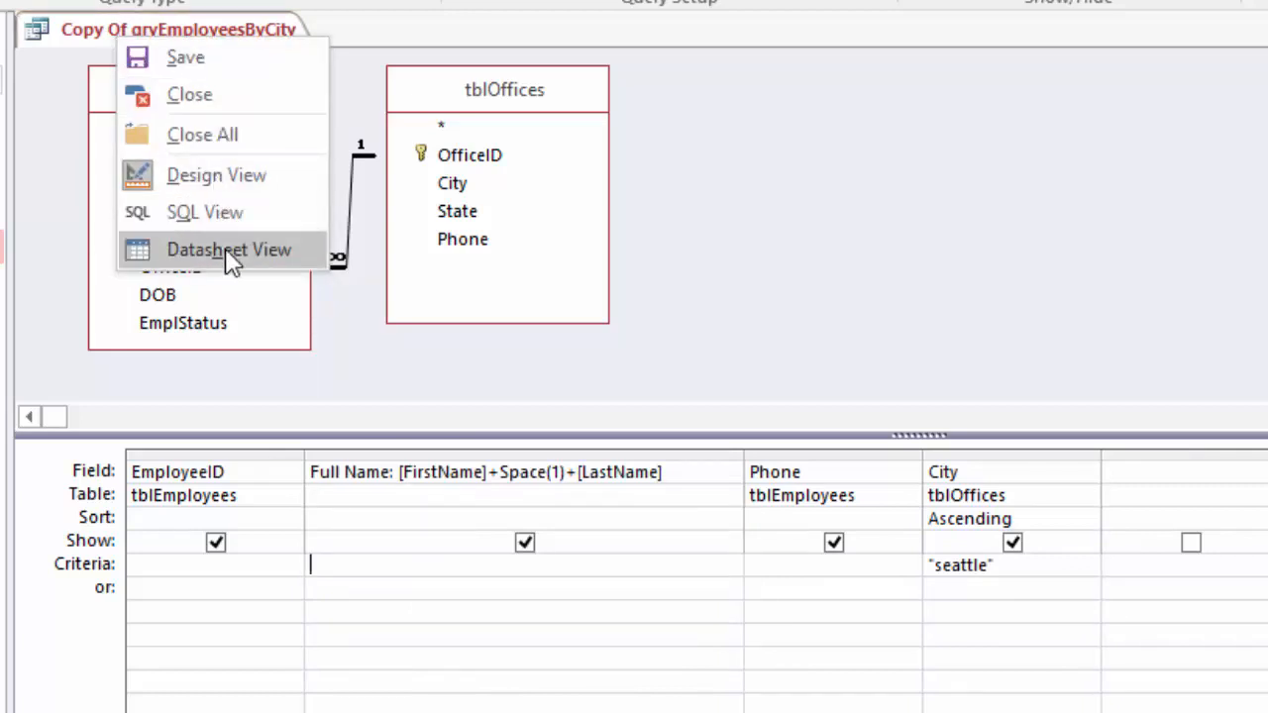
left_click(230, 250)
double_click(343, 63)
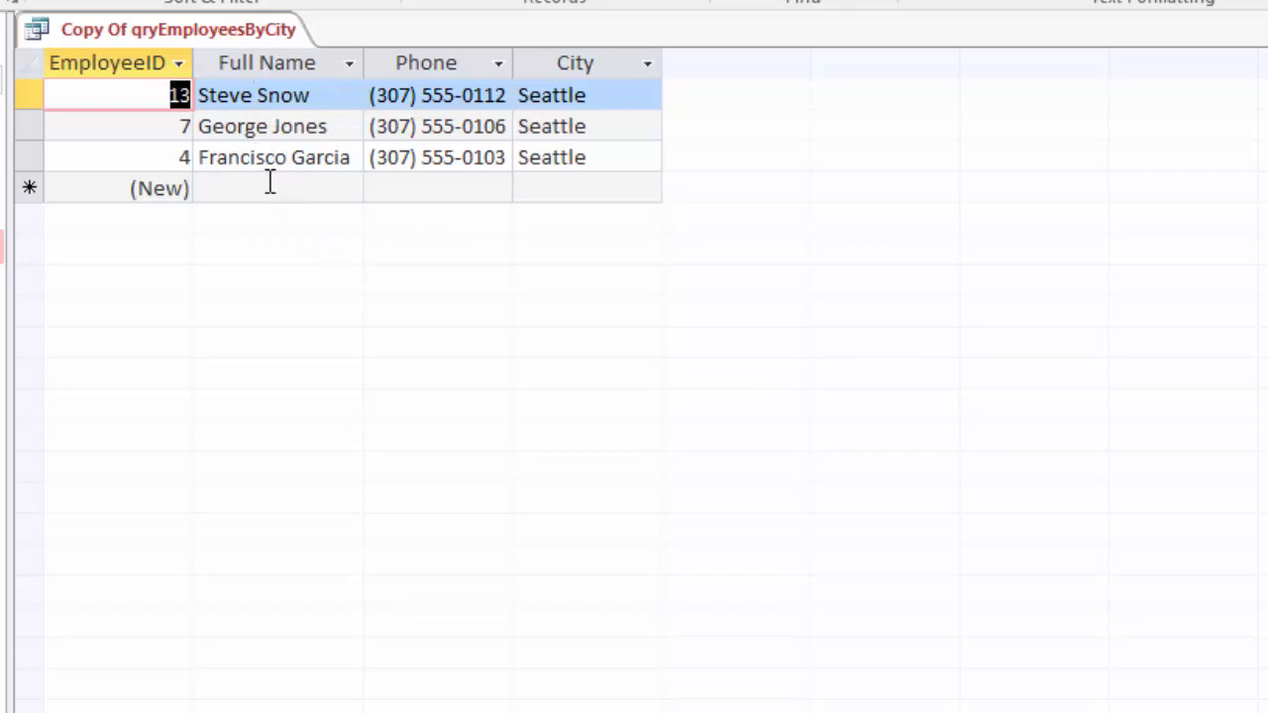
Step: Return to the query design, misspell FirstName as Firstame in the Full Name expression, try displaying the results, and cancel the parameter request
left_click(3, 3)
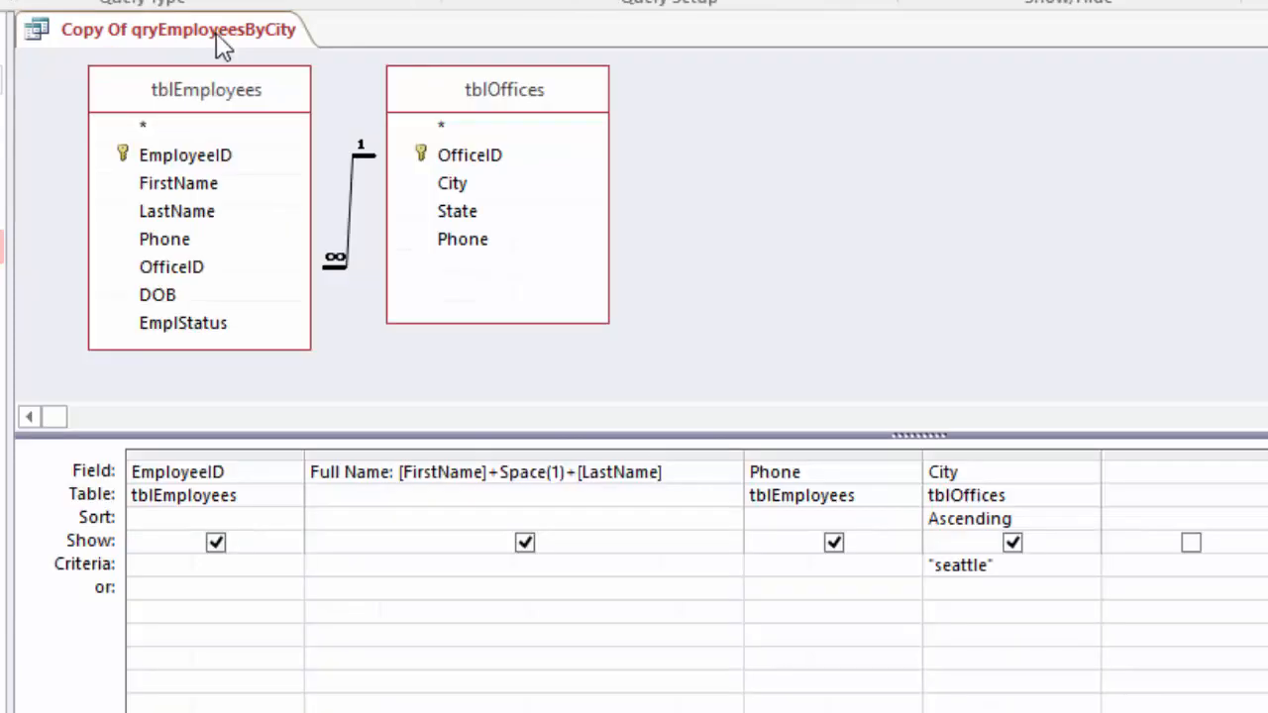
left_click(451, 472)
left_click(562, 474)
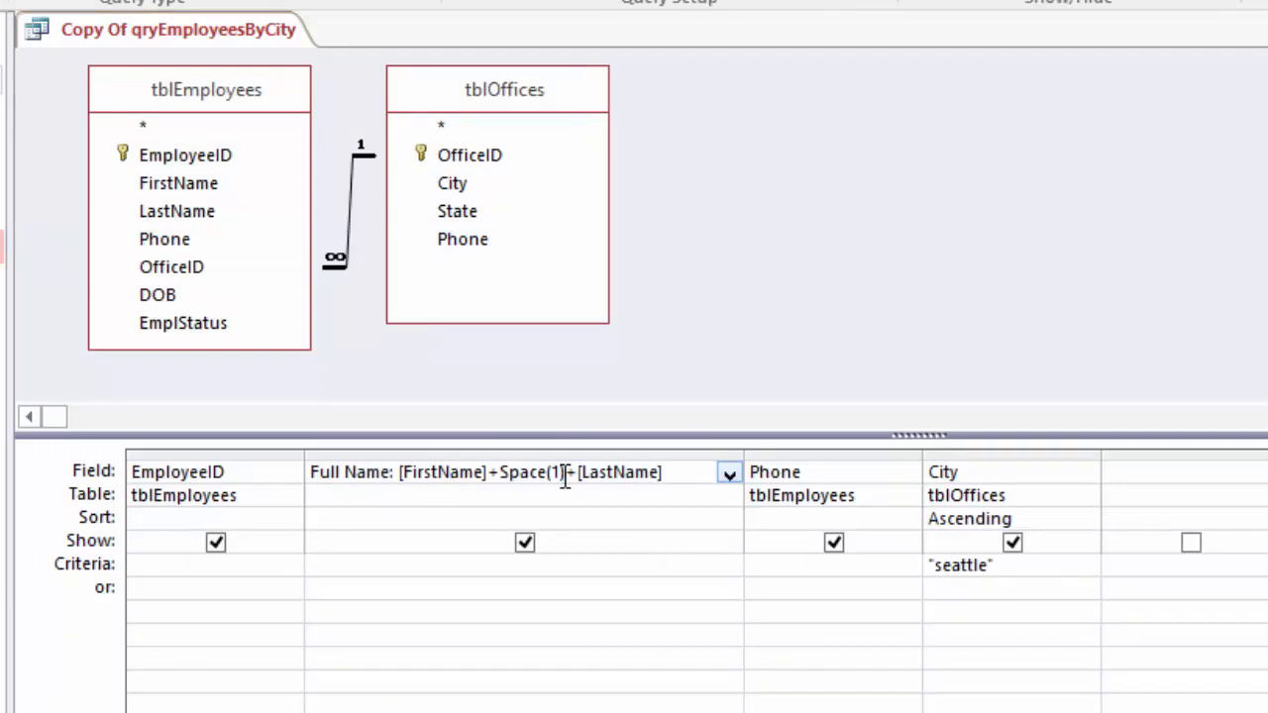
key("BackSpace")
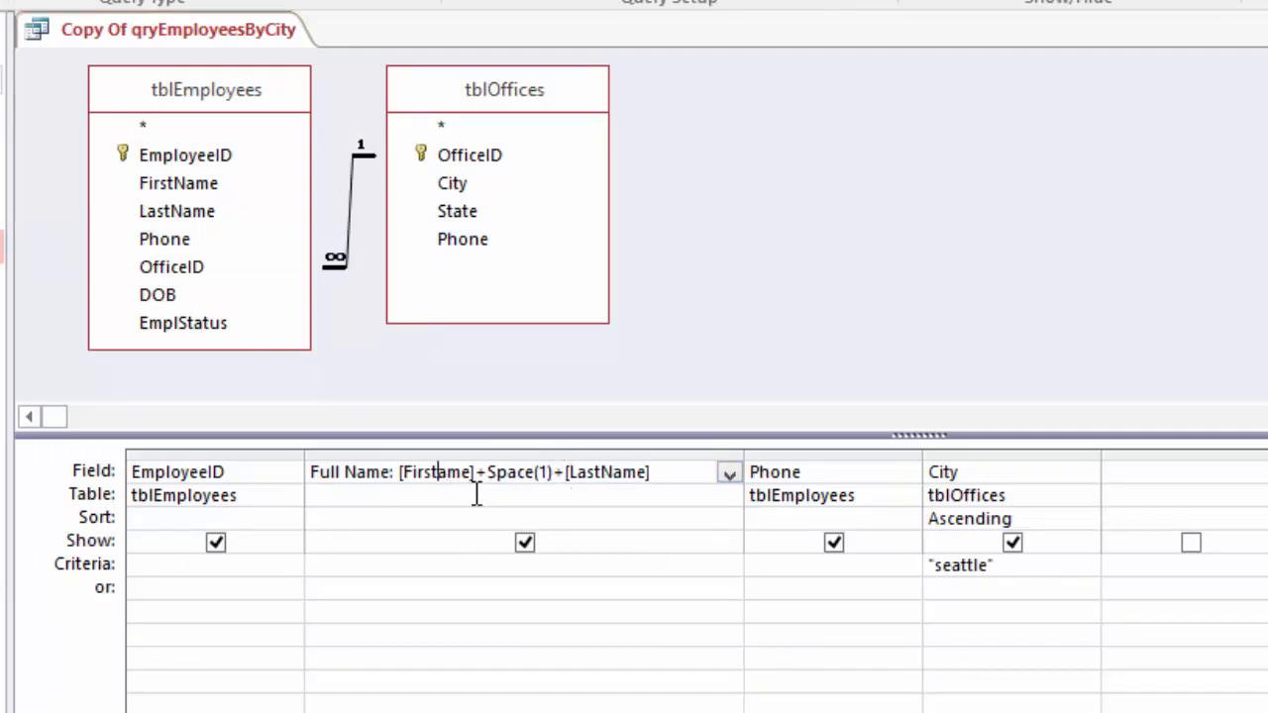
right_click(156, 33)
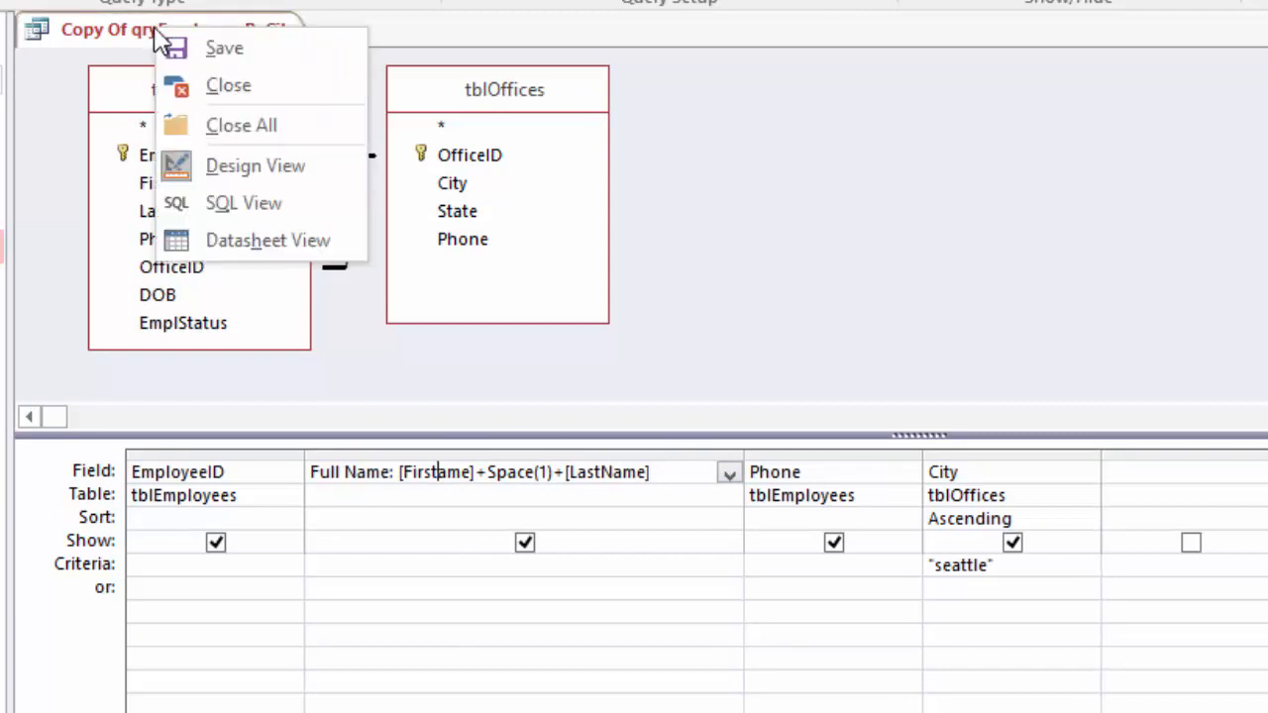
left_click(275, 240)
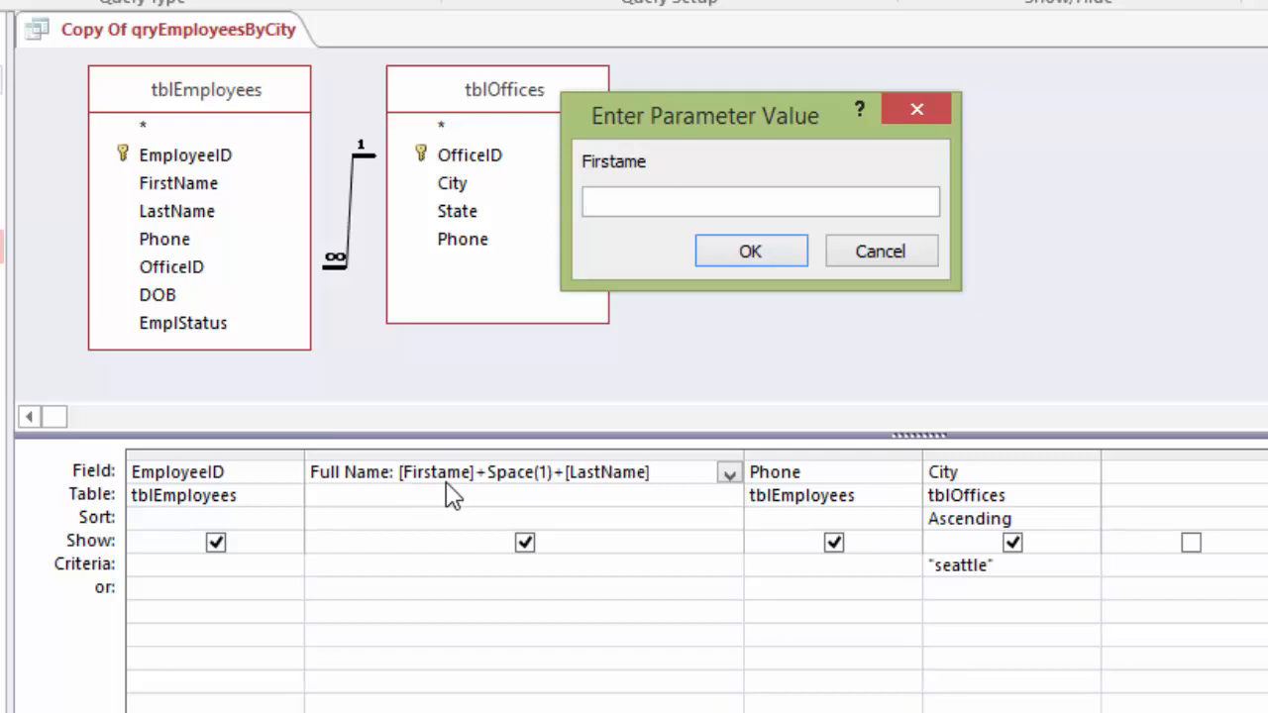
left_click(869, 254)
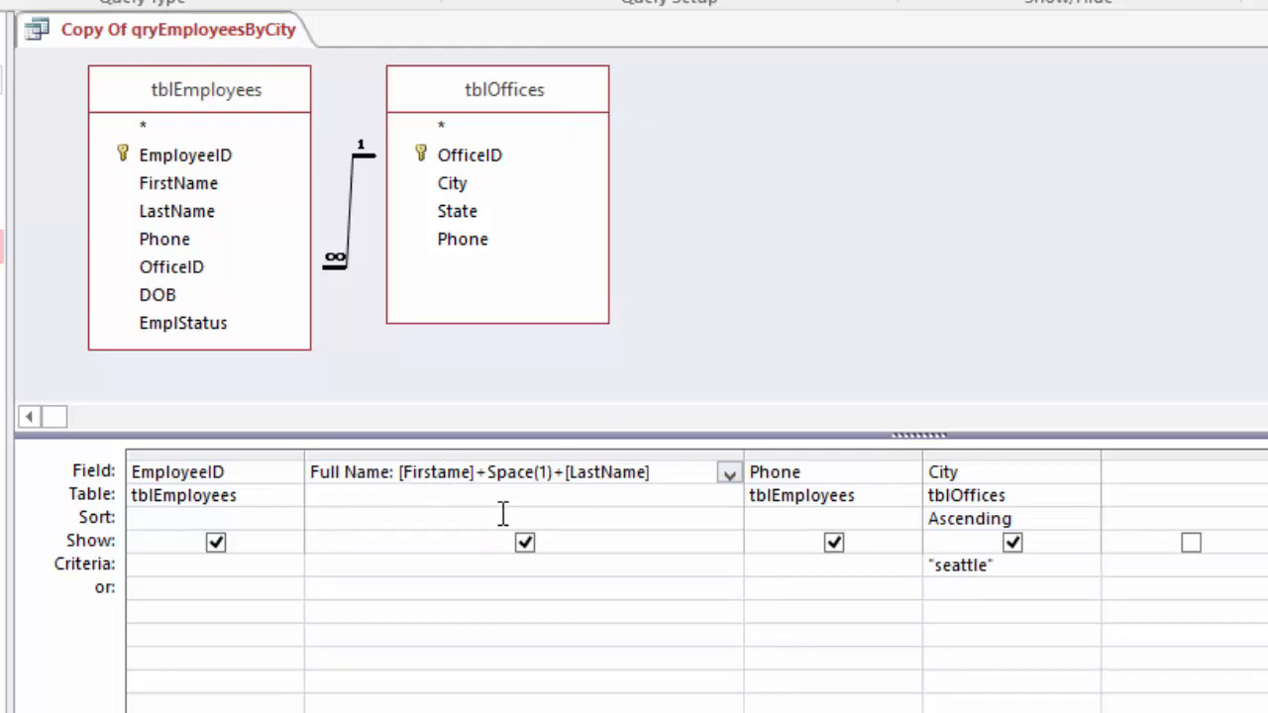
Step: Correct the field name to FirstName in the Full Name expression and display the results
type("N")
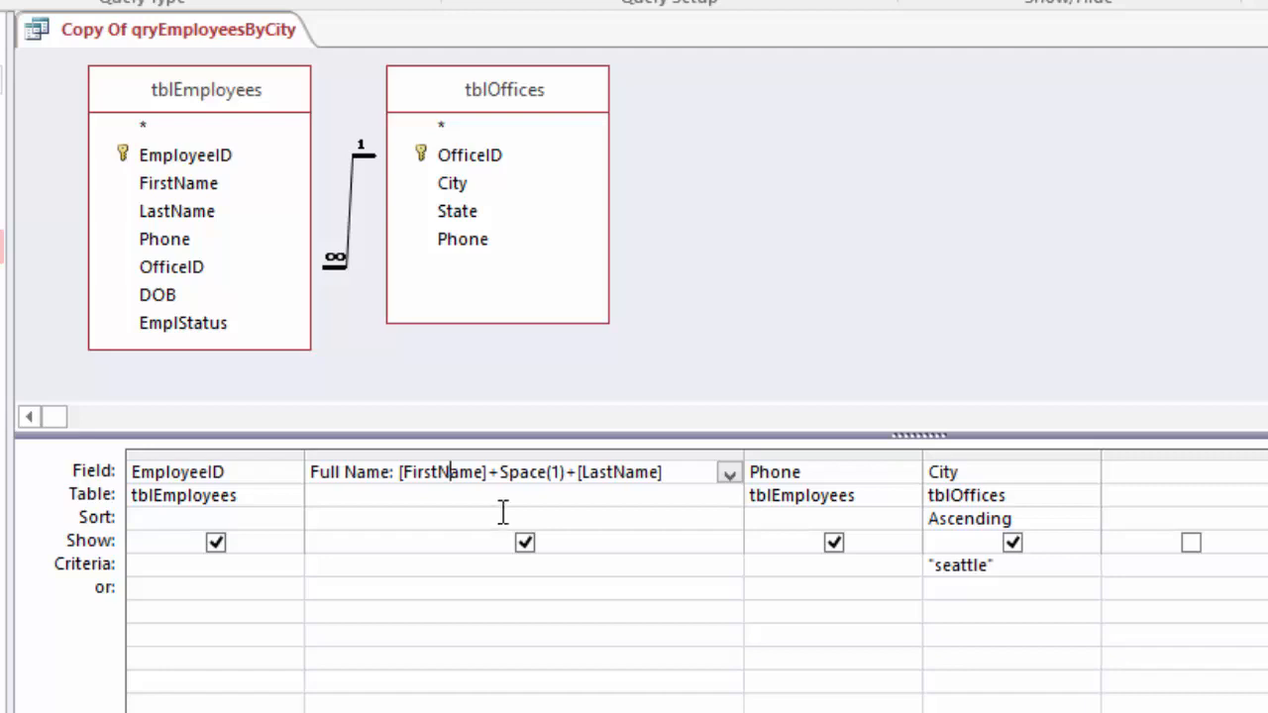
right_click(201, 32)
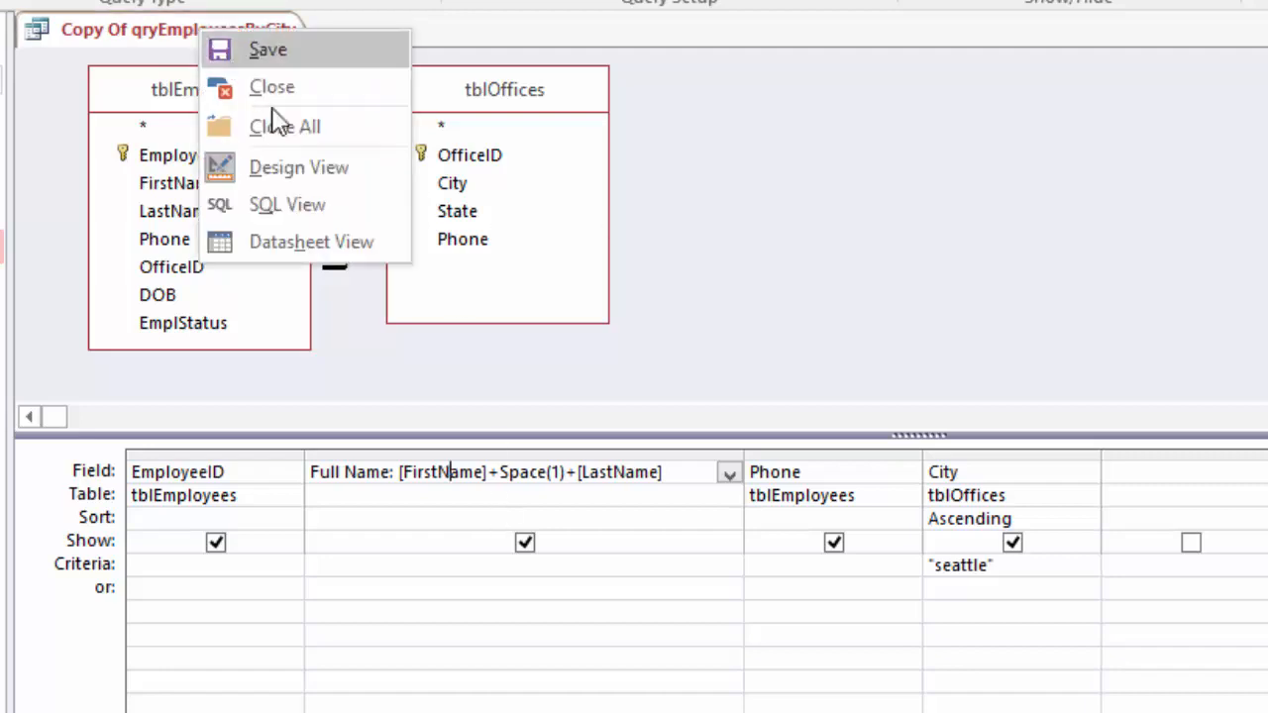
left_click(311, 241)
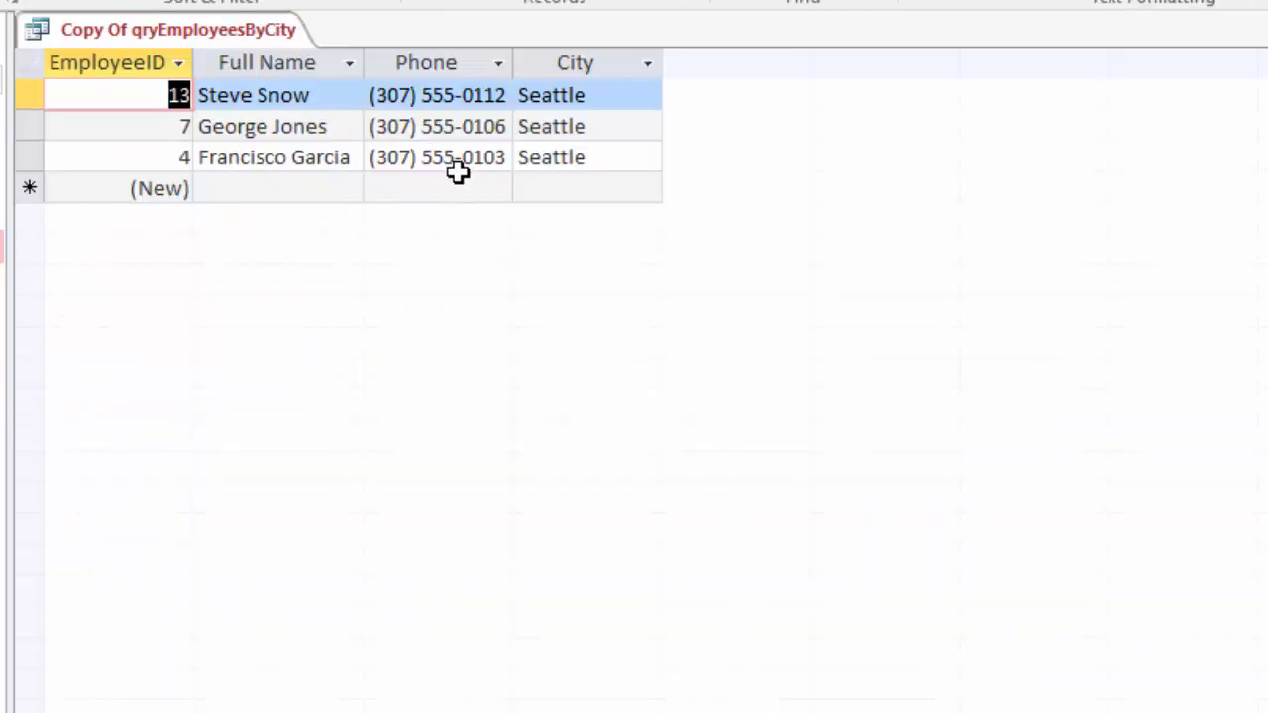
Step: Return to the query design and close Copy Of qryEmployeesByCity, saving its design changes
right_click(144, 42)
left_click(230, 170)
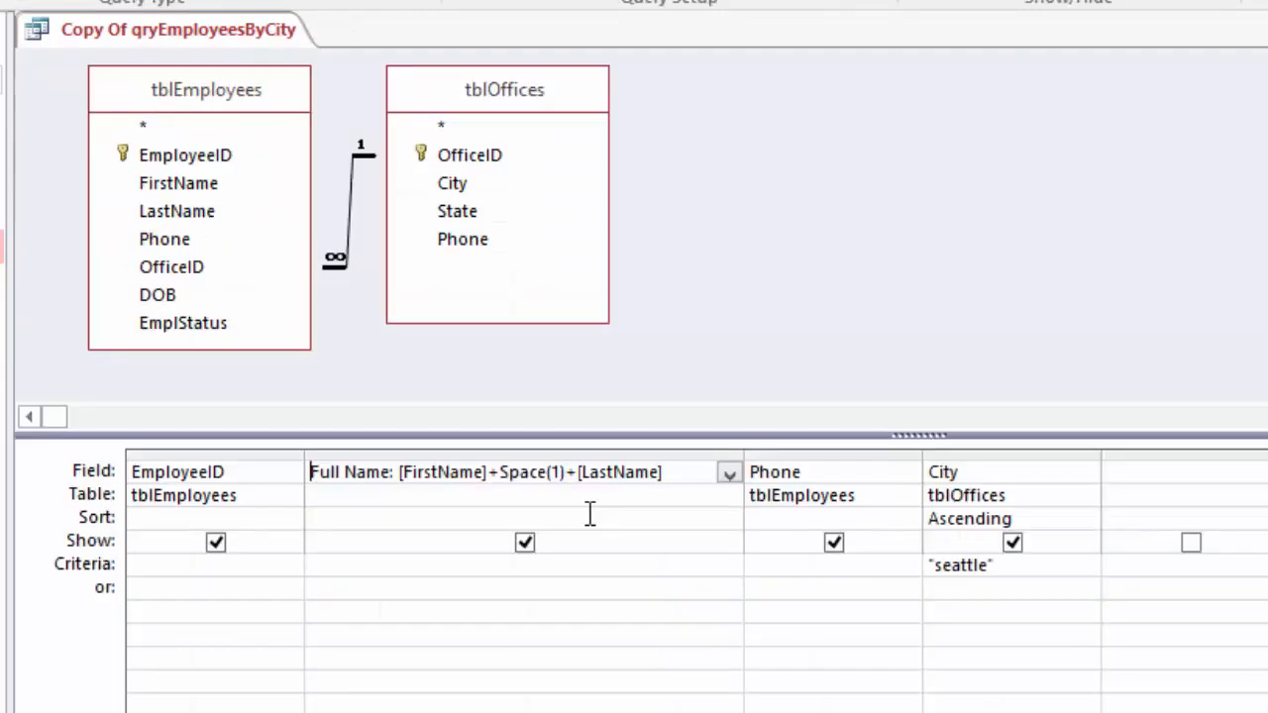
left_click(138, 564)
right_click(147, 40)
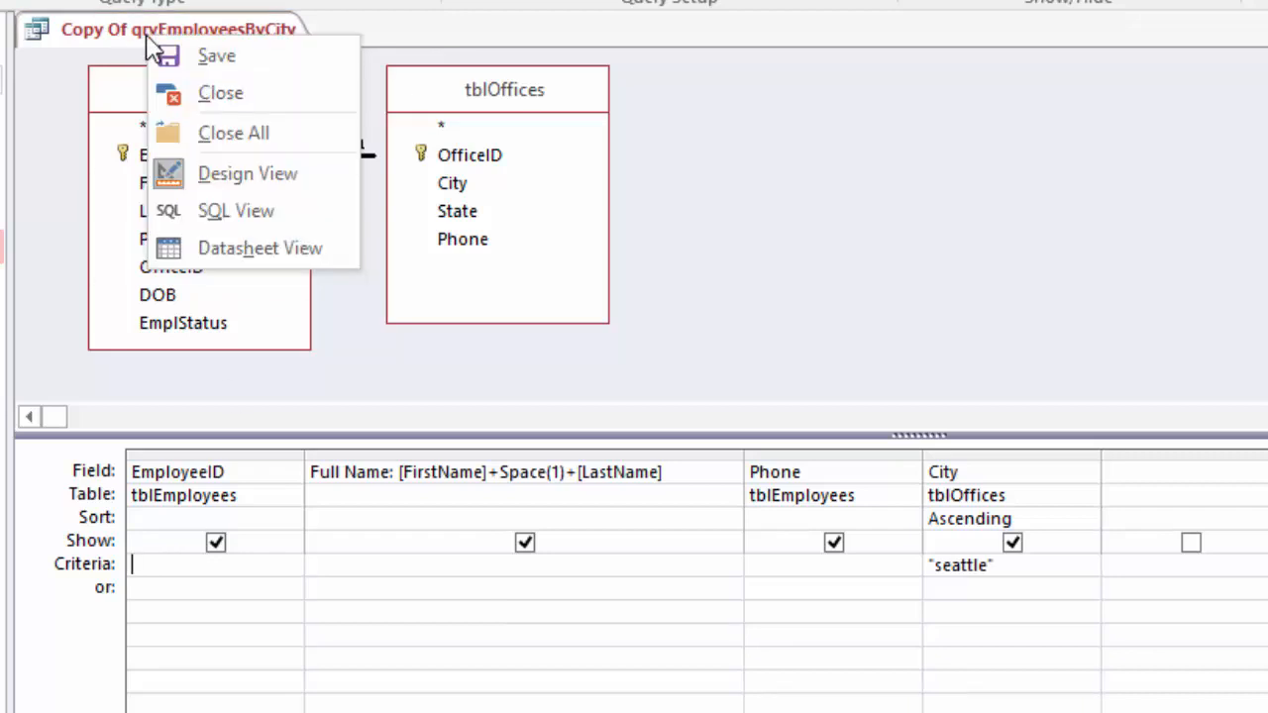
left_click(232, 98)
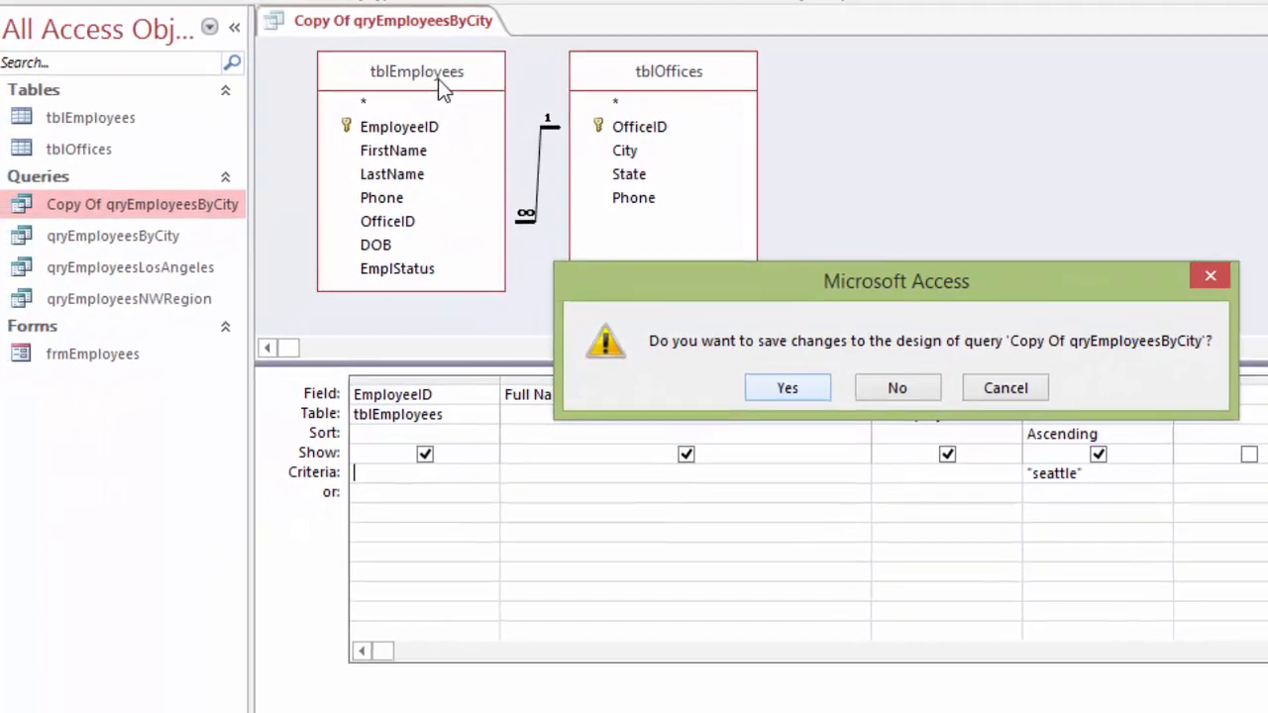
left_click(794, 388)
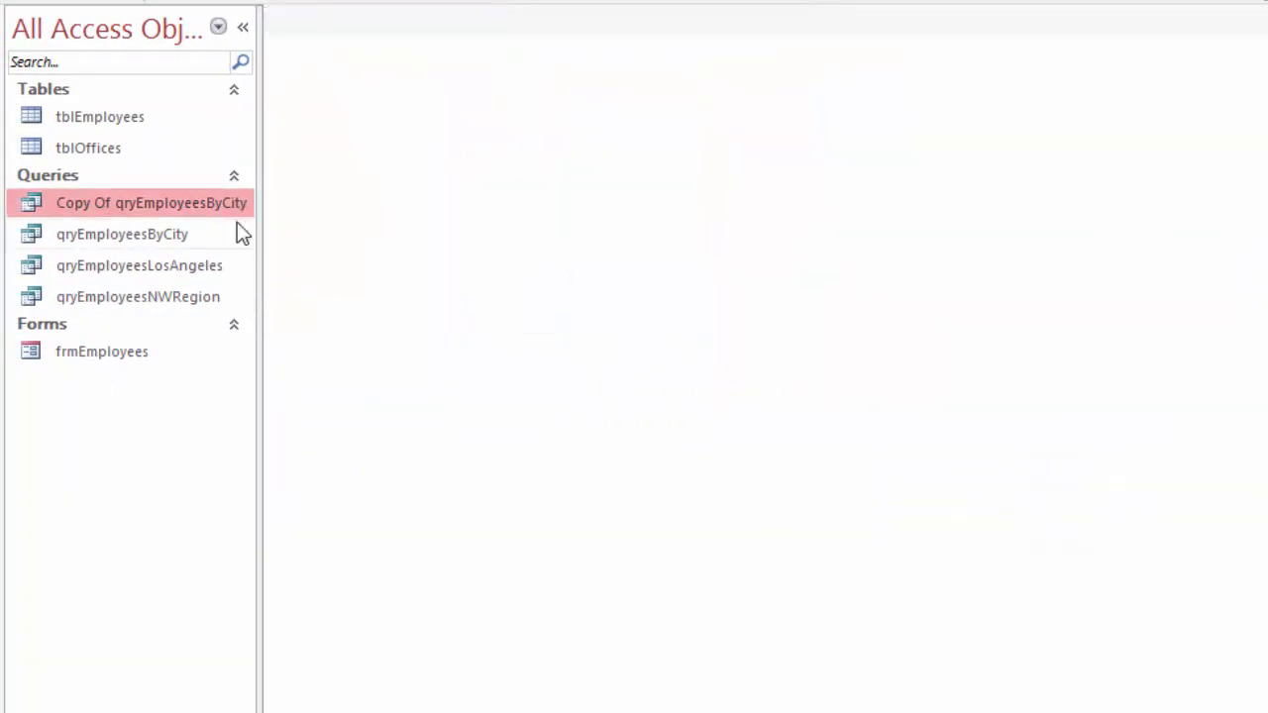
Step: Delete the query Copy Of qryEmployeesByCity from the database and select qryEmployeesNWRegion
right_click(122, 202)
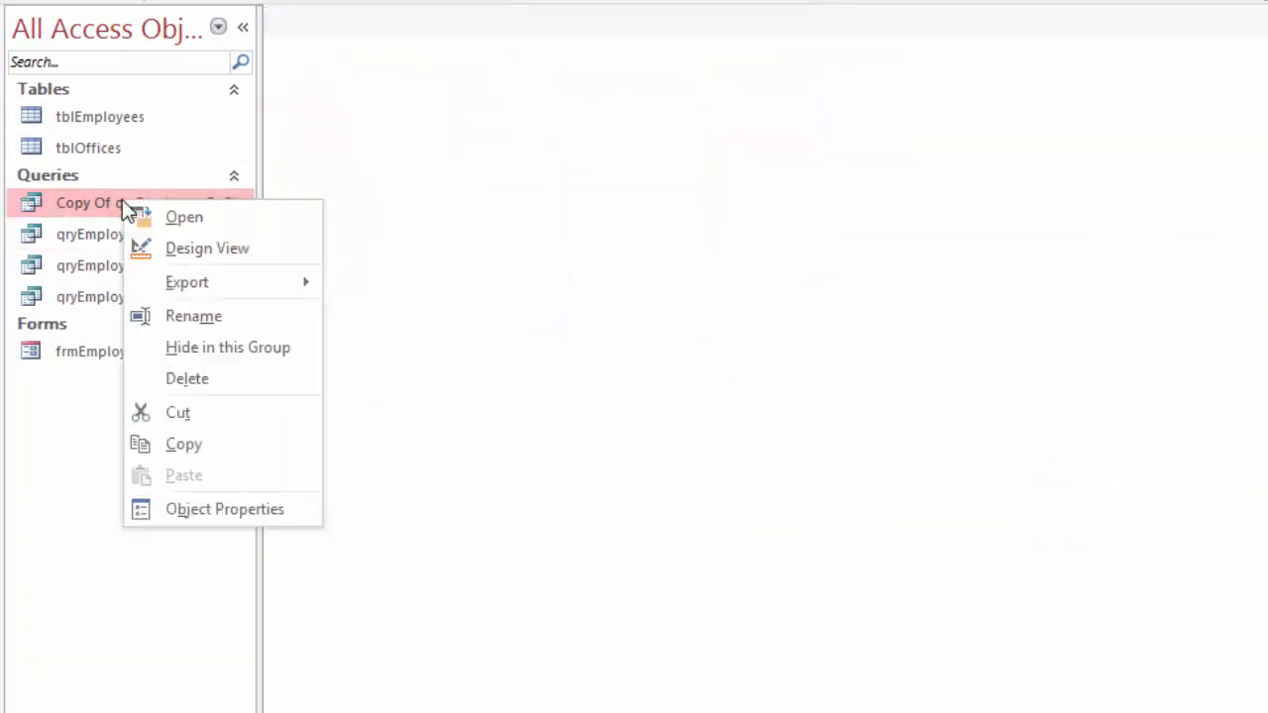
left_click(214, 387)
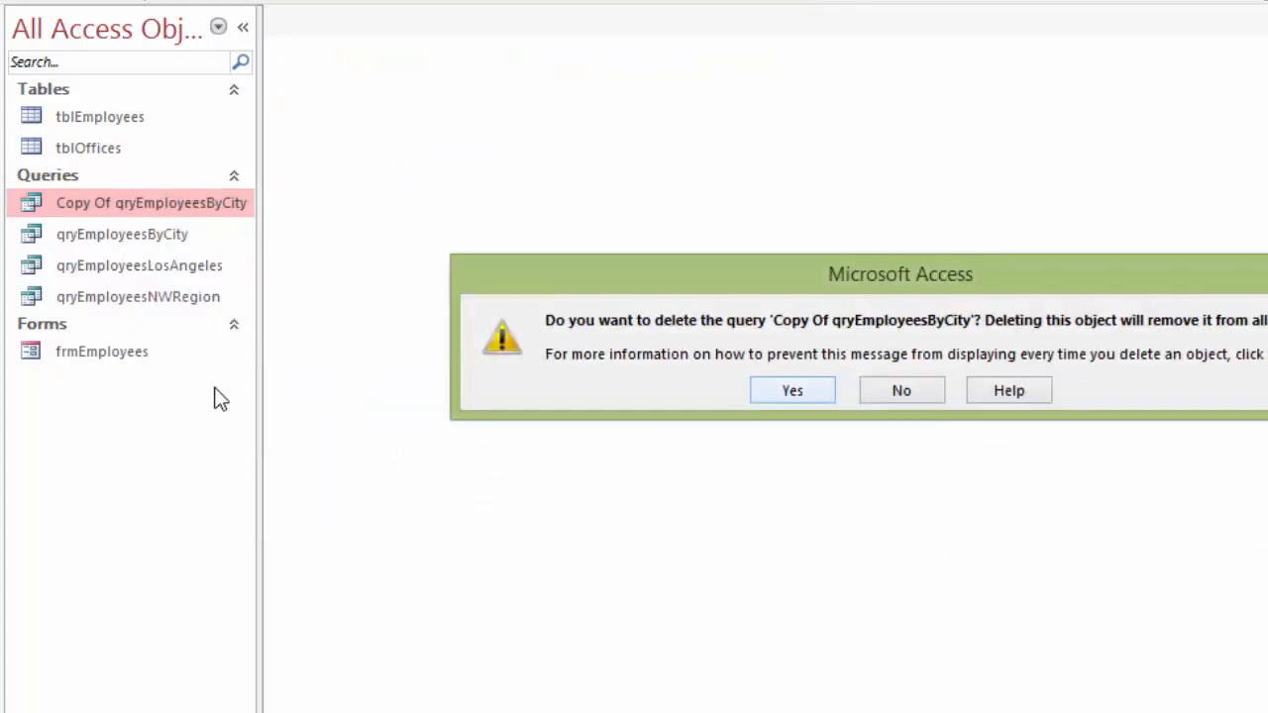
left_click(793, 390)
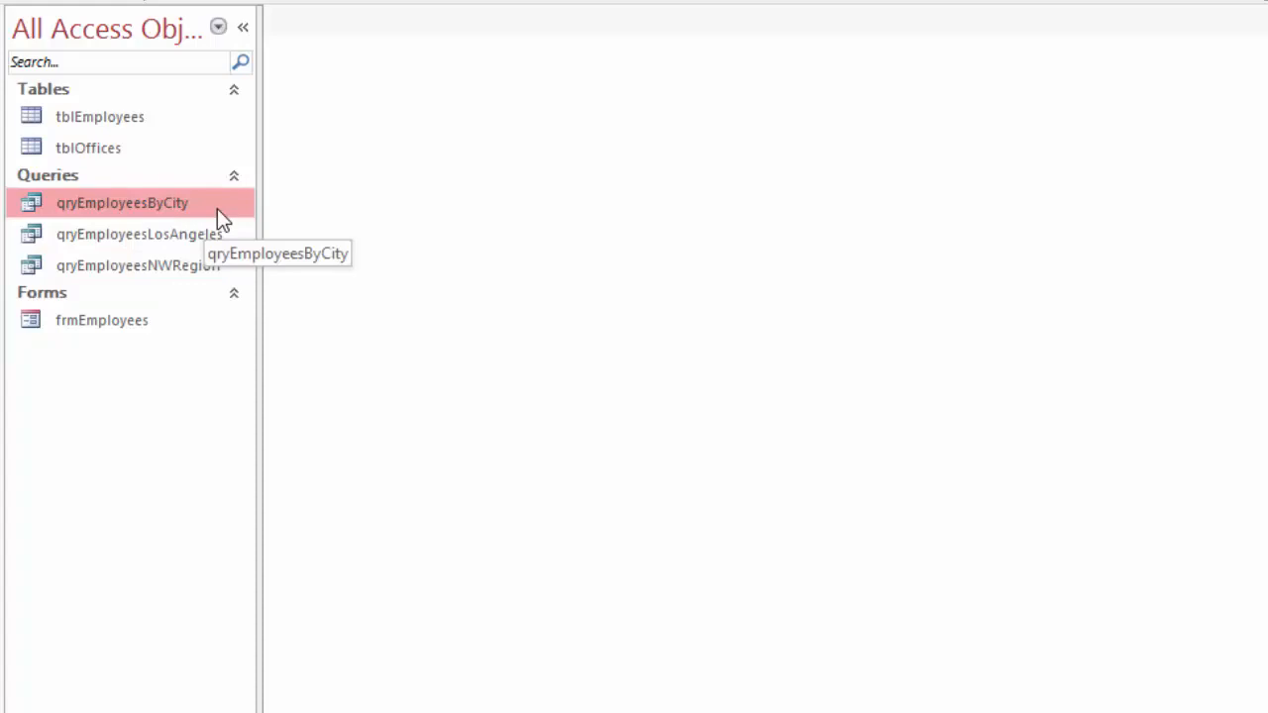
left_click(139, 265)
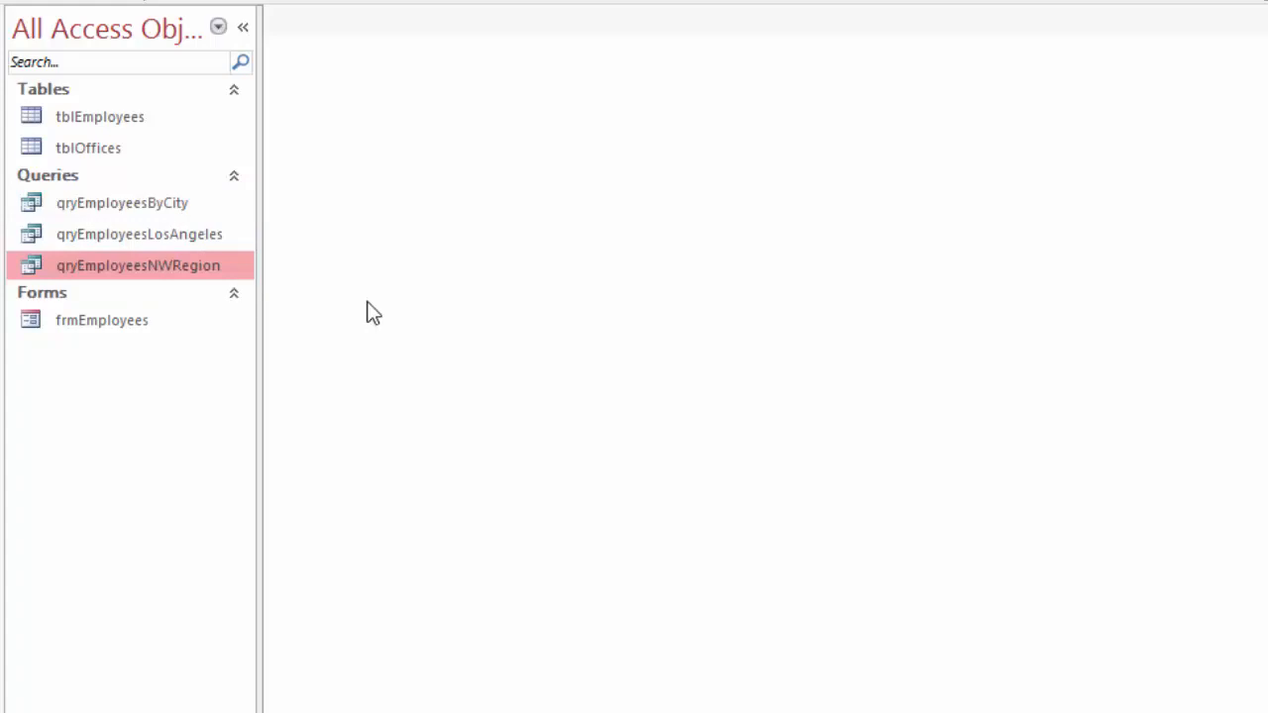